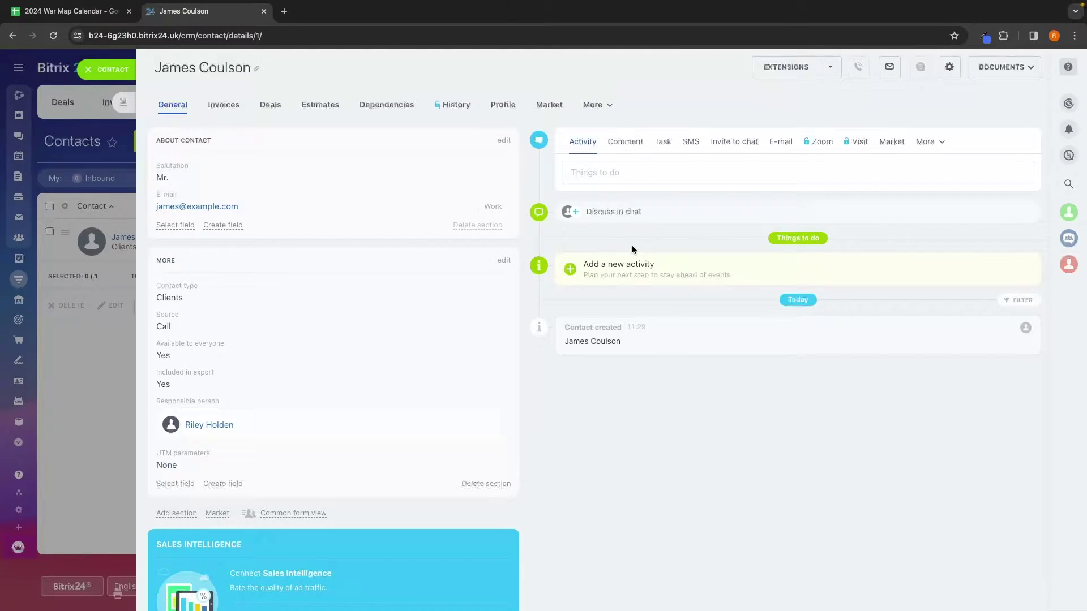
# Step: Post the comment 'James is likely to close' on the contact's timeline
pyautogui.click(625, 142)
pyautogui.write('James is likely to close, make sure to follow up')
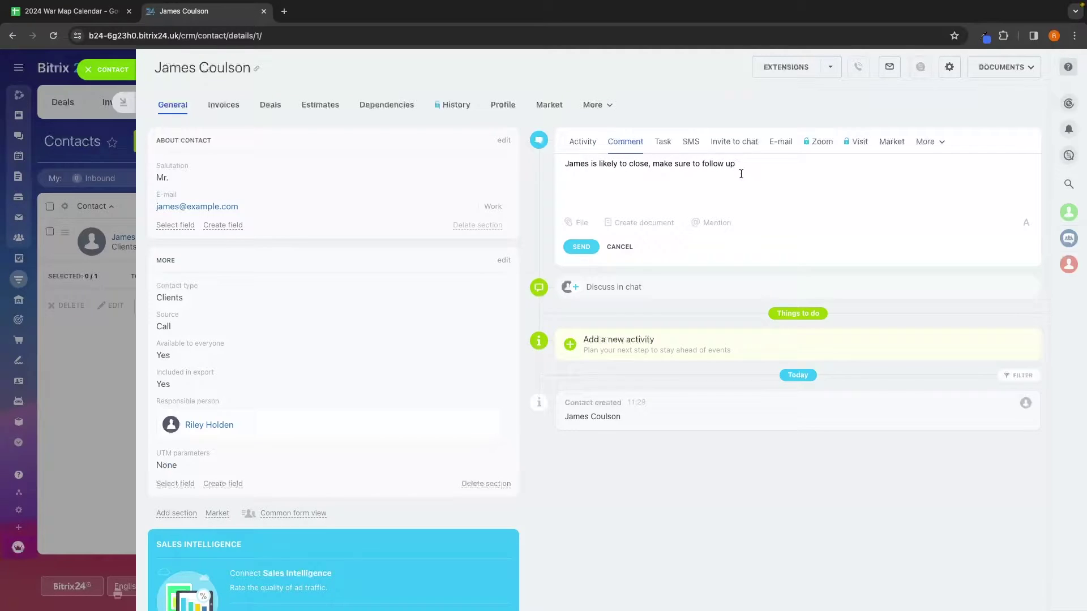
pyautogui.hotkey('ctrl', 'Return')
pyautogui.click(586, 142)
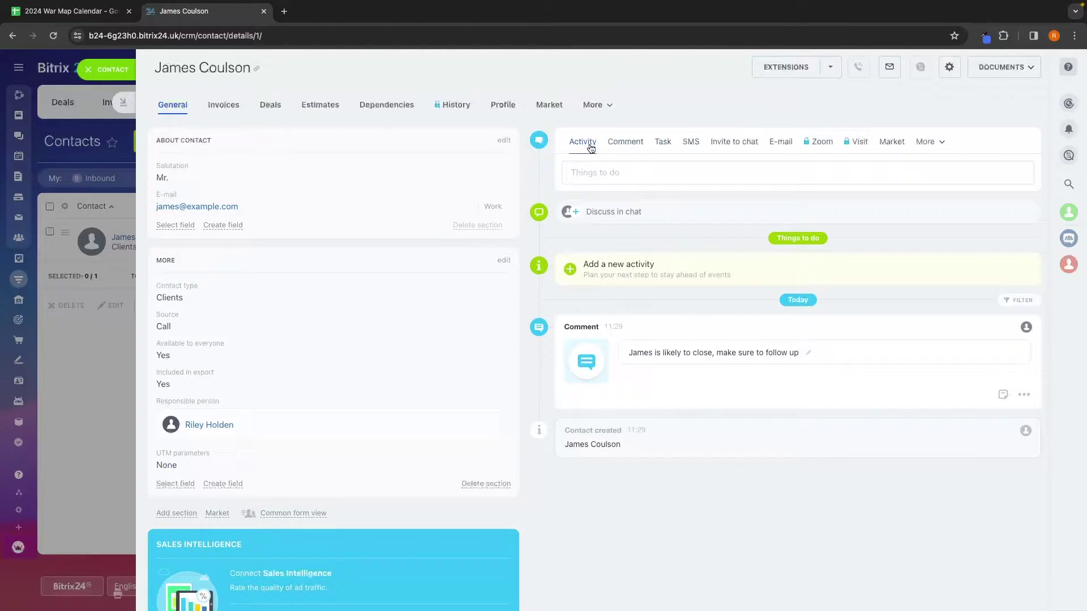
pyautogui.click(663, 142)
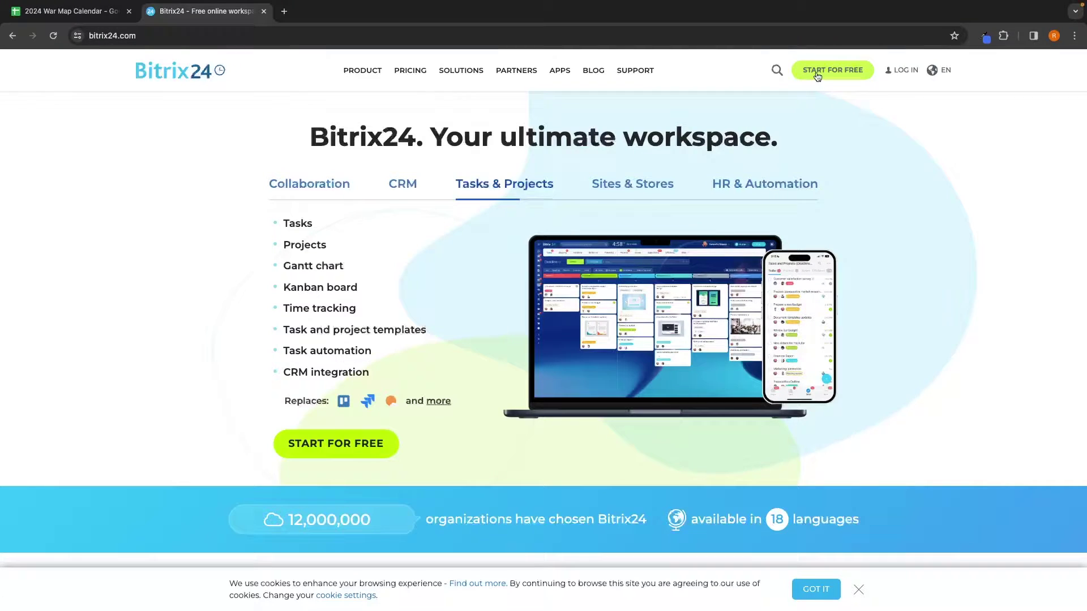
# Step: Start a free Bitrix24 sign-up from the START FOR FREE header button
pyautogui.click(841, 73)
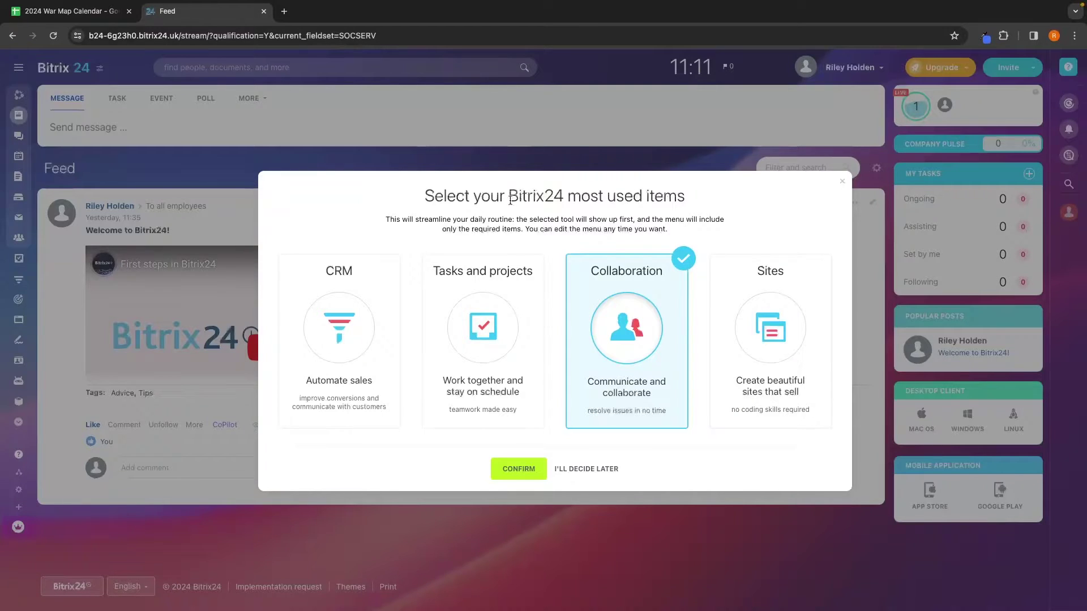
# Step: Try the CRM, Tasks and projects, Collaboration and Sites cards, then choose I'll decide later
pyautogui.moveTo(420, 196); pyautogui.dragTo(689, 199)
pyautogui.click(707, 194)
pyautogui.click(369, 266)
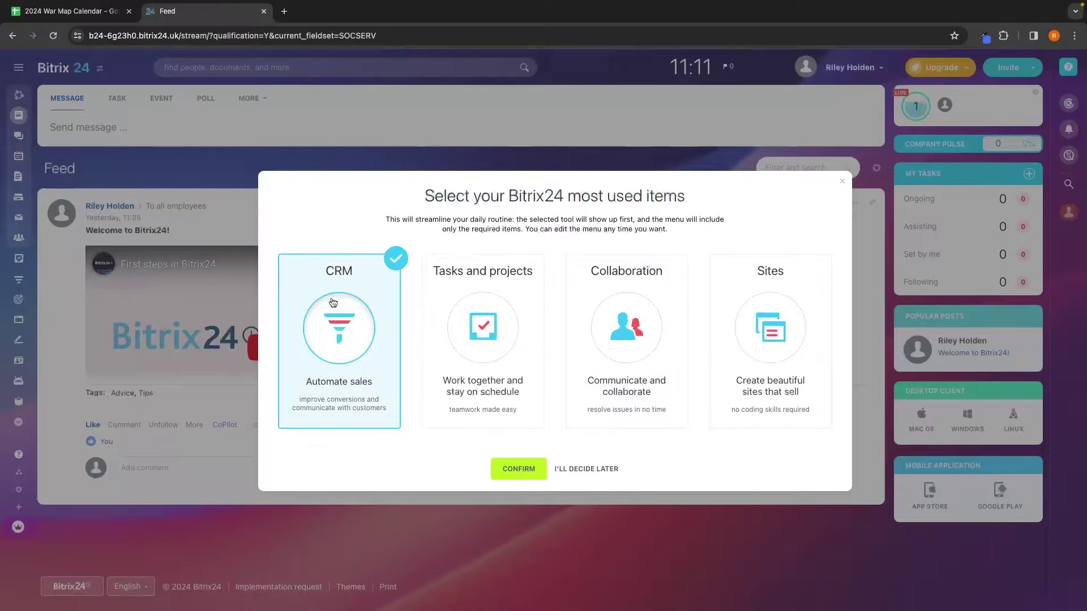
pyautogui.click(478, 321)
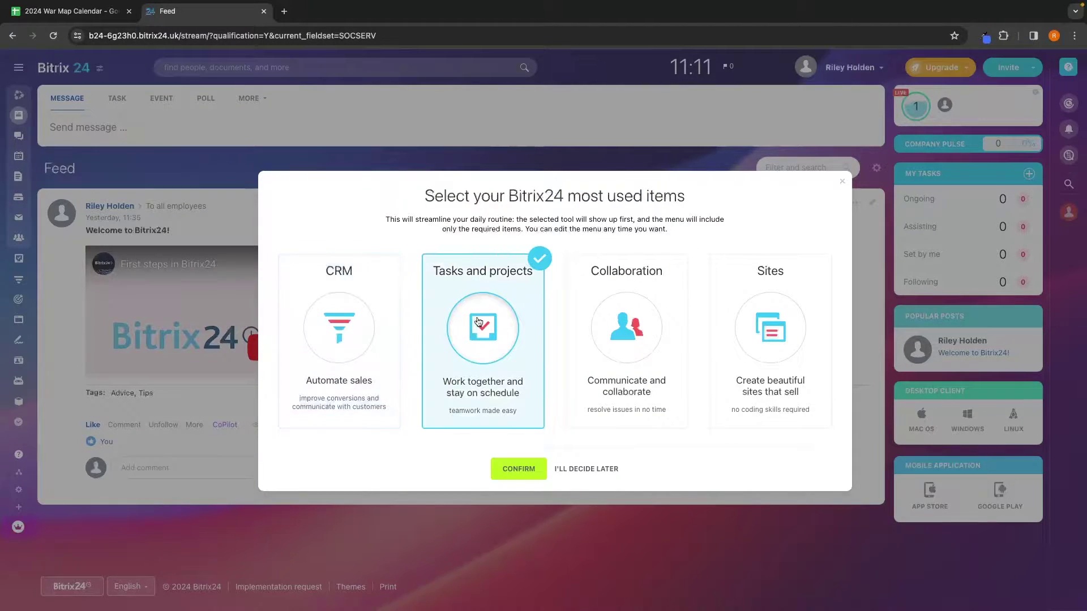
pyautogui.click(623, 337)
pyautogui.click(742, 326)
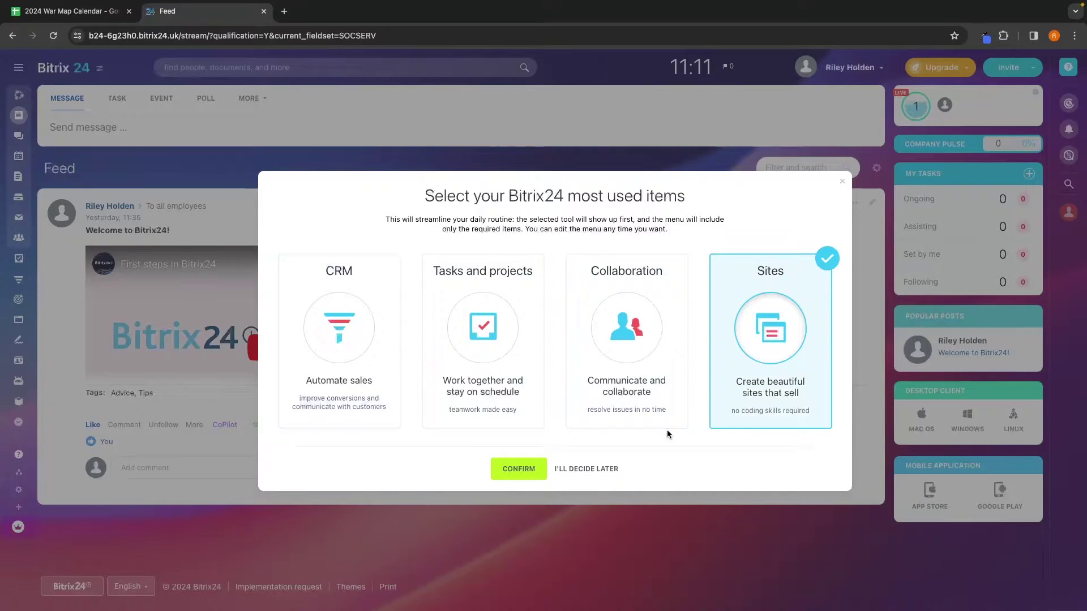
pyautogui.click(616, 468)
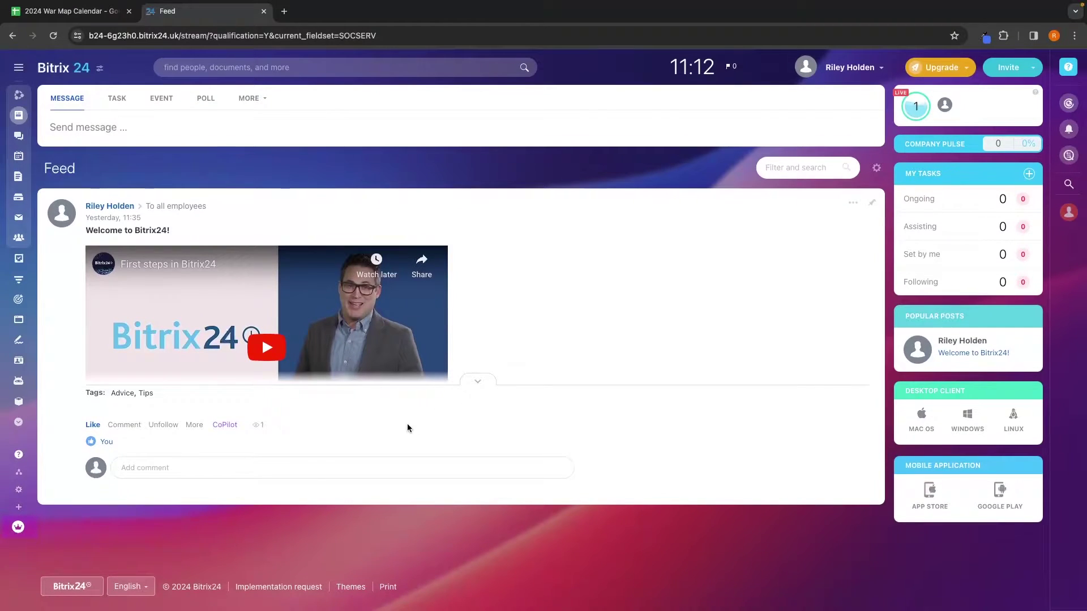
# Step: Try commenting on, unfollowing and refollowing the welcome post, then start a new Feed message
pyautogui.click(294, 469)
pyautogui.click(180, 555)
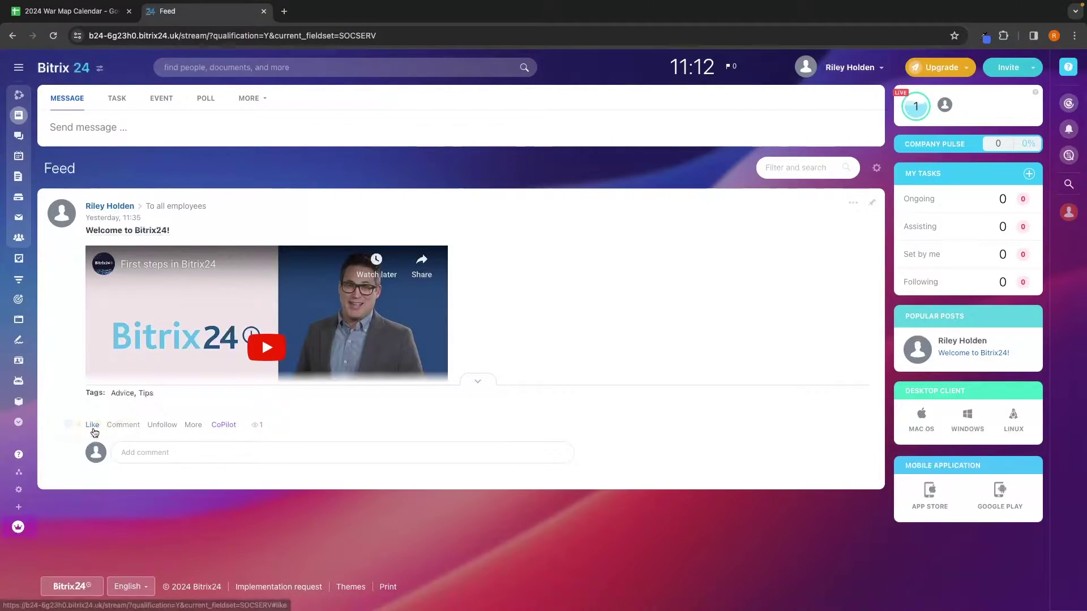
pyautogui.click(125, 429)
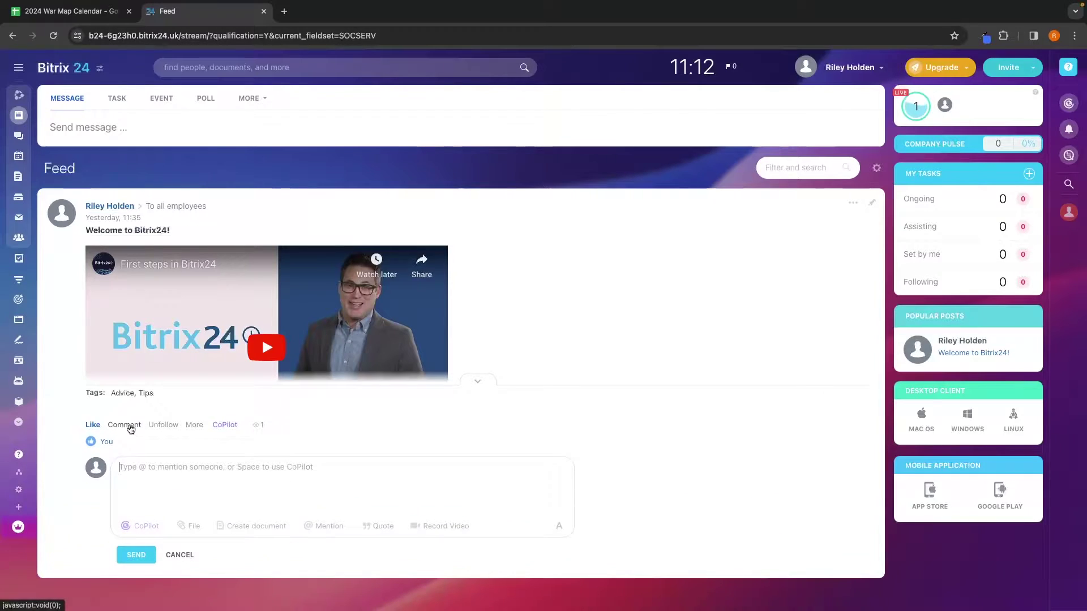
pyautogui.click(161, 428)
pyautogui.click(161, 429)
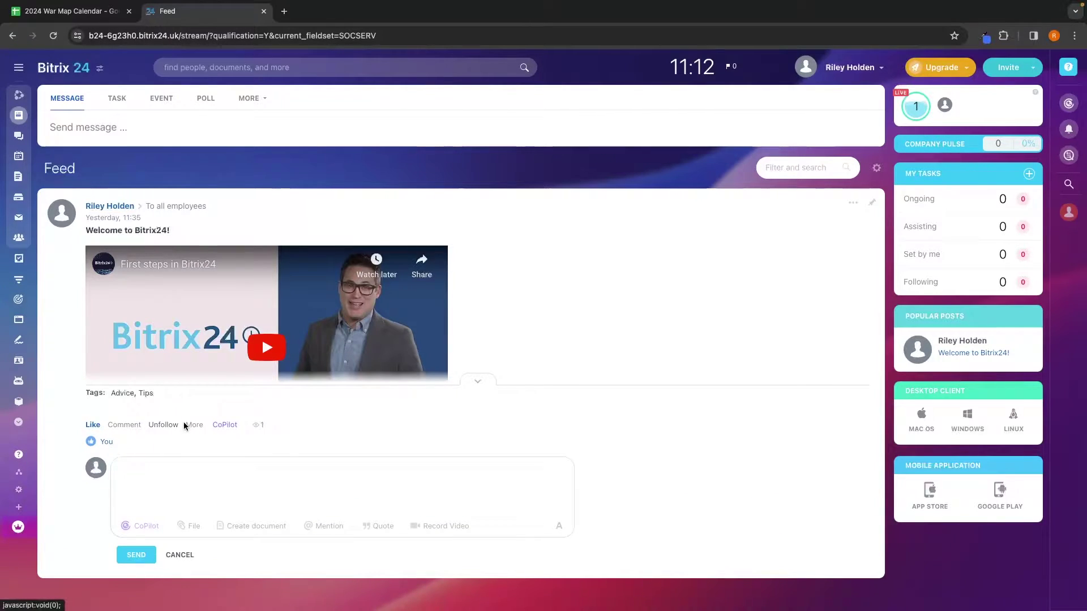
pyautogui.click(176, 116)
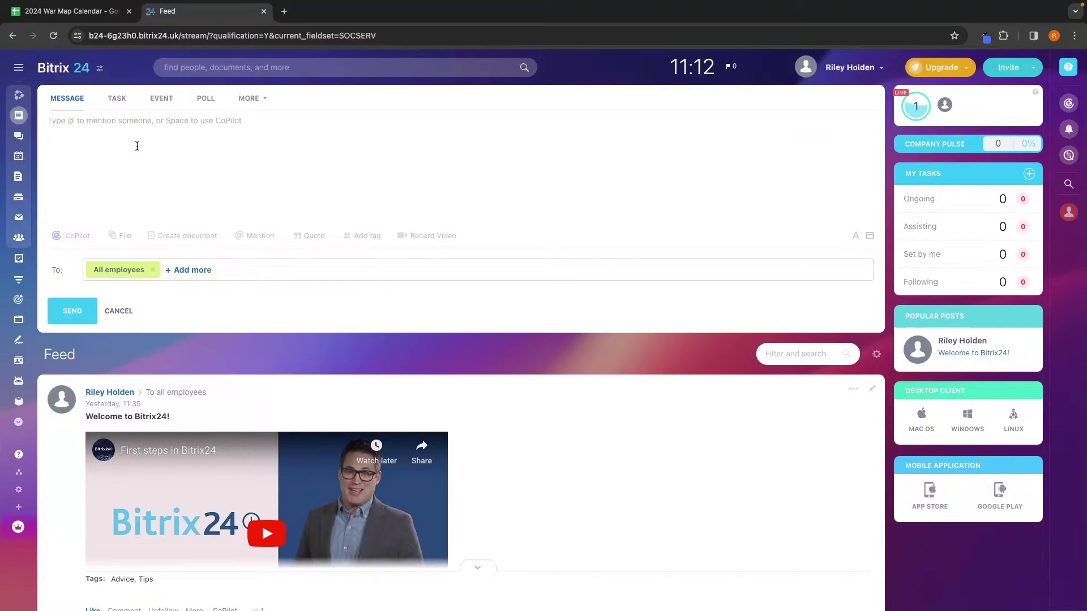
# Step: Paste 'Hey team! Everything looking good?' and send it to all employees
pyautogui.write('Hey team! Everything looking good?')
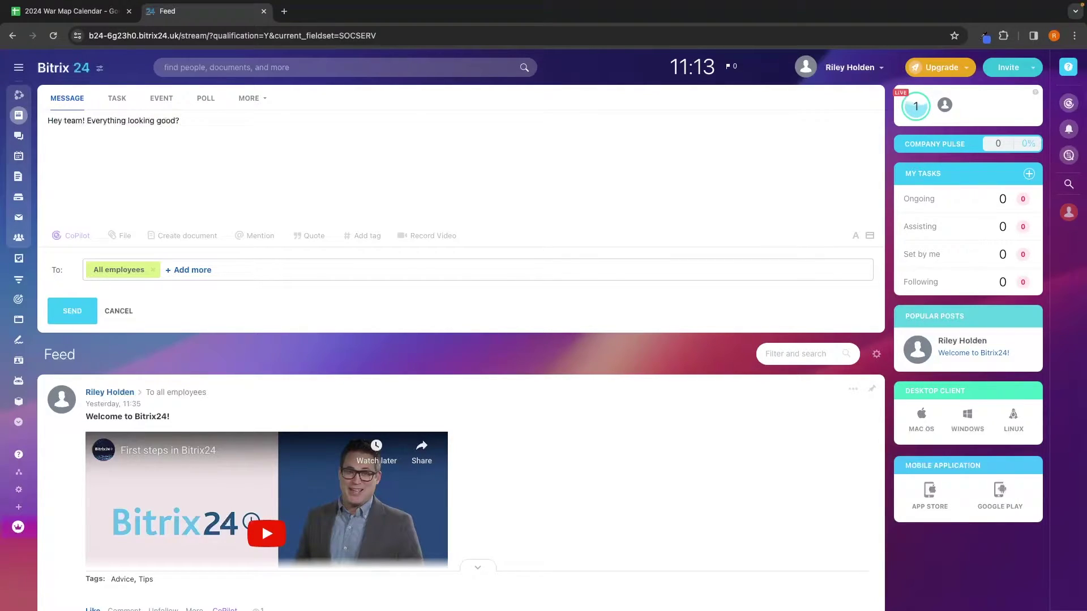
pyautogui.click(69, 310)
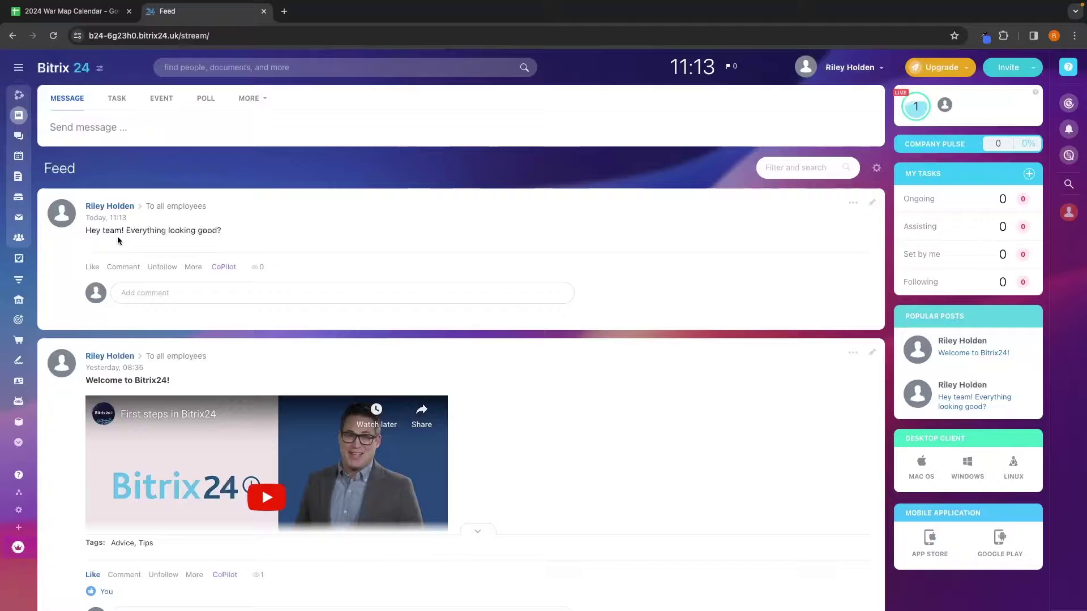
# Step: Draft a new placeholder-text message and replace All employees with a single employee recipient
pyautogui.click(124, 141)
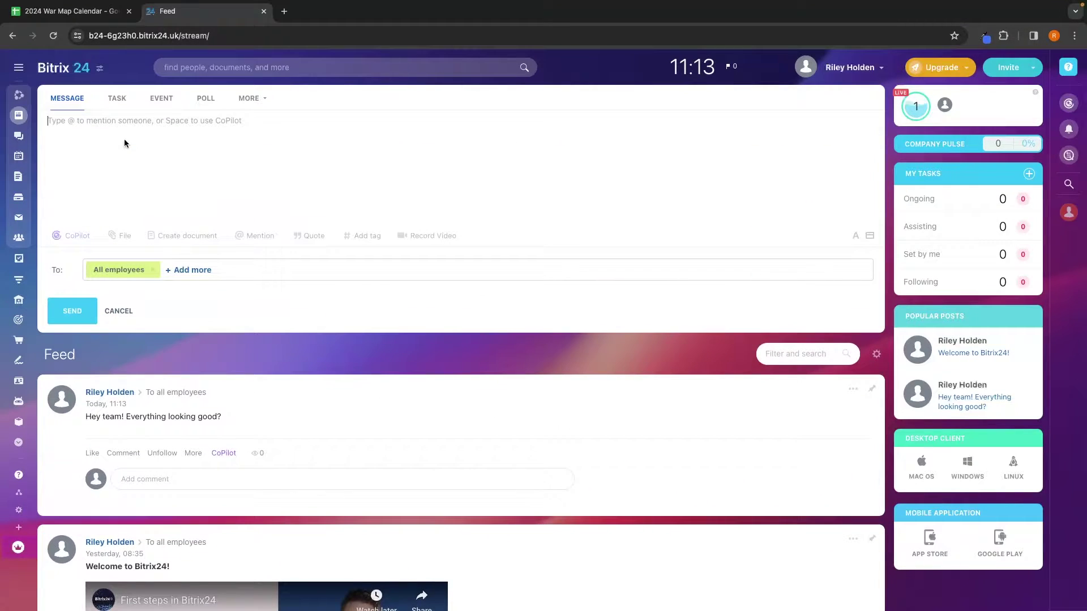
pyautogui.write('fdkjgnrjkhnbrjkehbnrkjhklrhnsklrj')
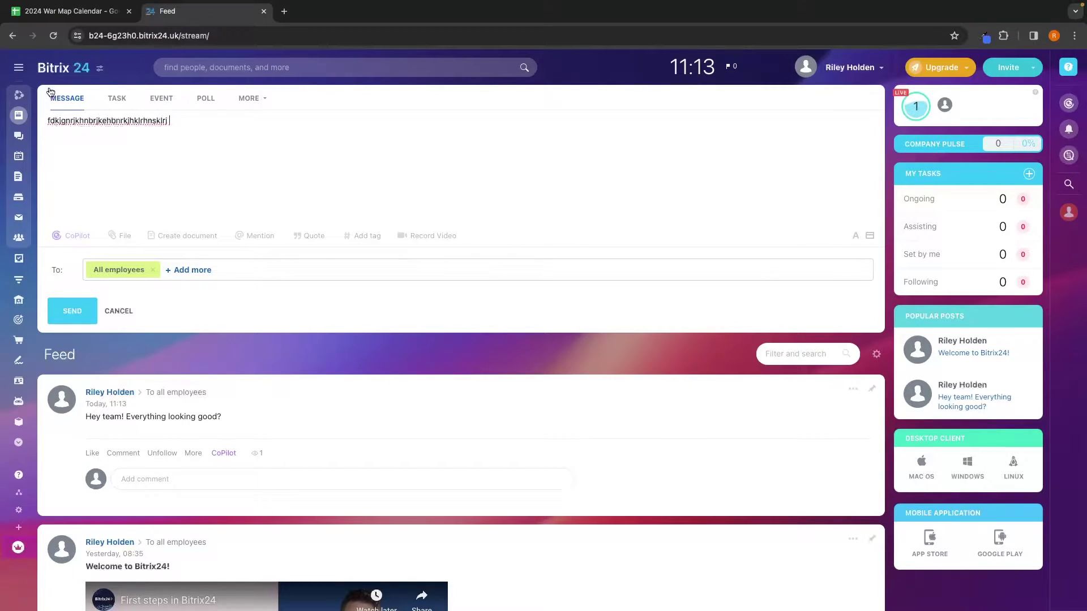
pyautogui.click(156, 273)
pyautogui.click(150, 275)
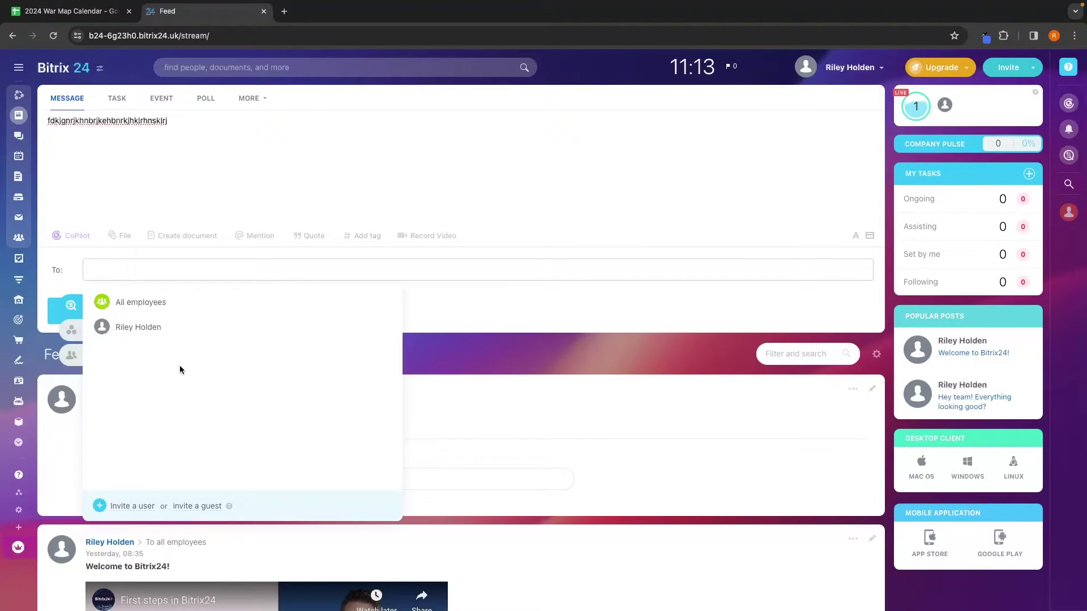
pyautogui.click(160, 328)
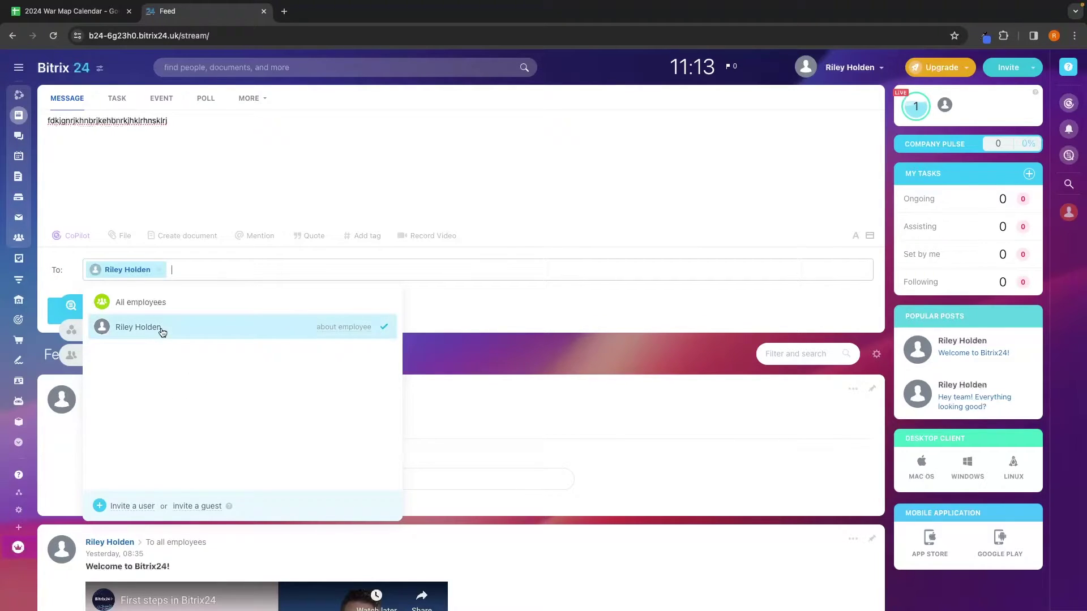
pyautogui.click(215, 274)
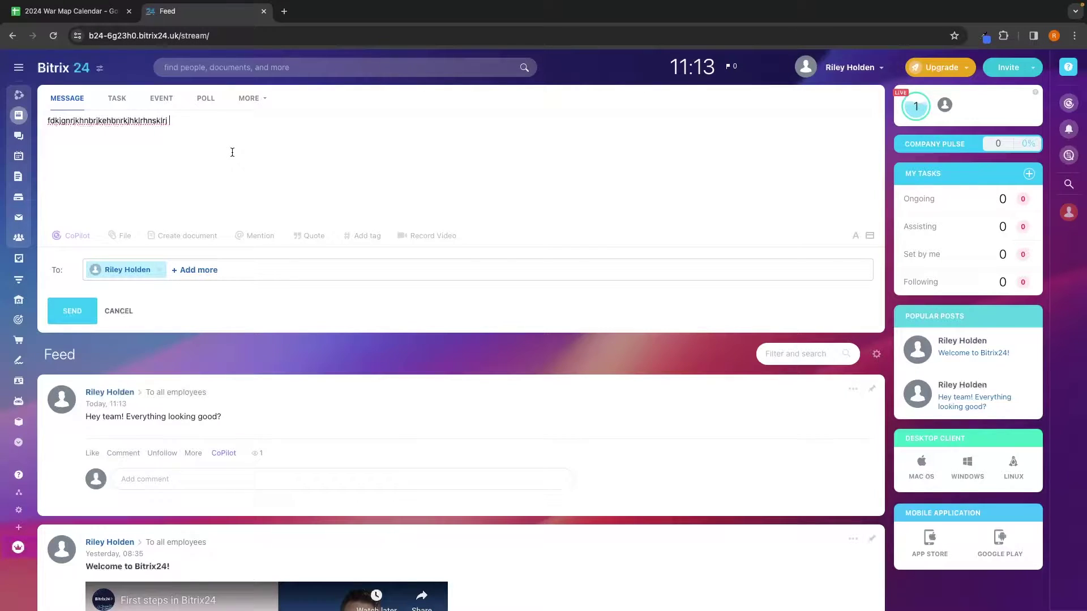
# Step: Clear the draft's text and browse the File, Create document and Mention options
pyautogui.hotkey('ctrl', 'a')
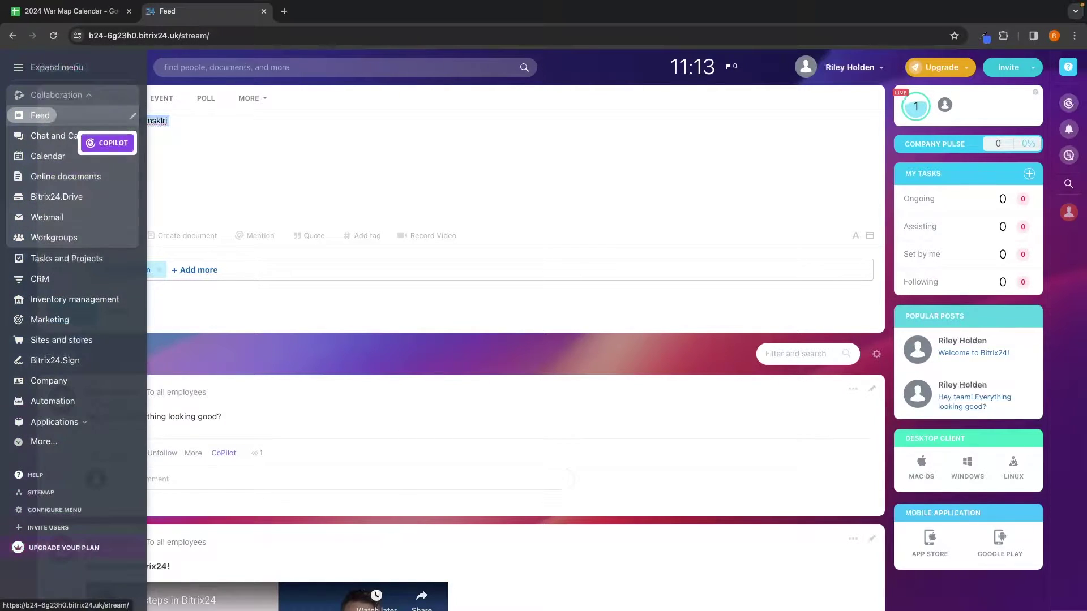
pyautogui.press('BackSpace')
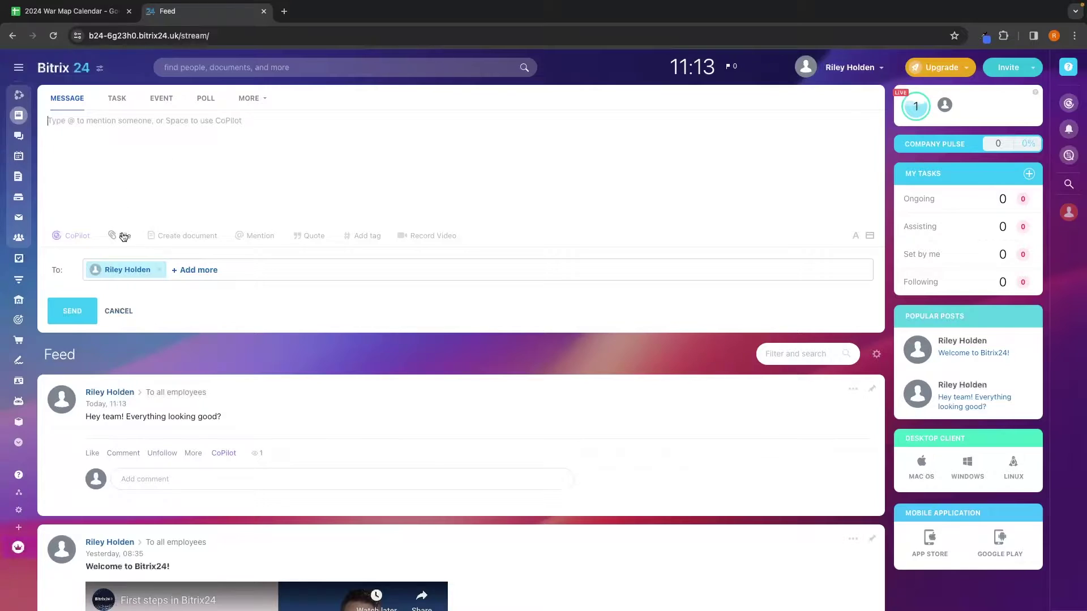
pyautogui.click(121, 238)
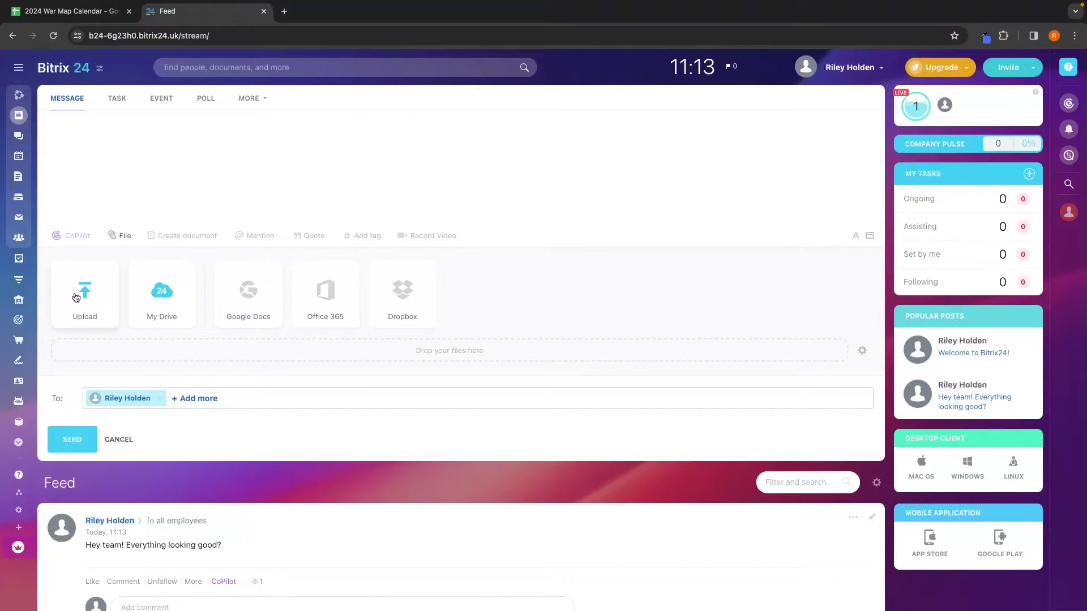
pyautogui.click(185, 236)
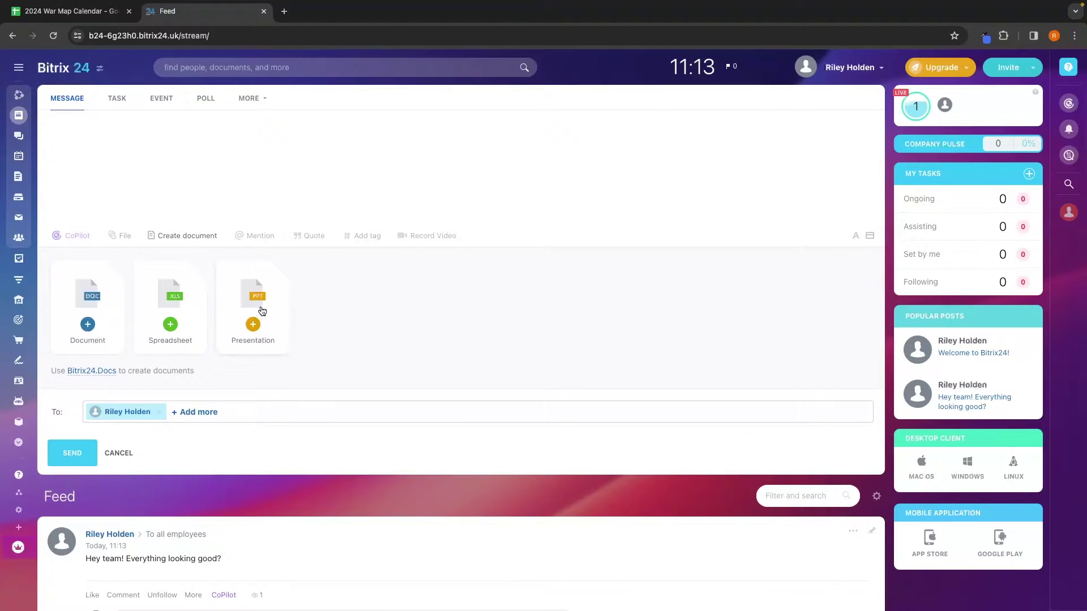
pyautogui.click(248, 236)
pyautogui.click(223, 97)
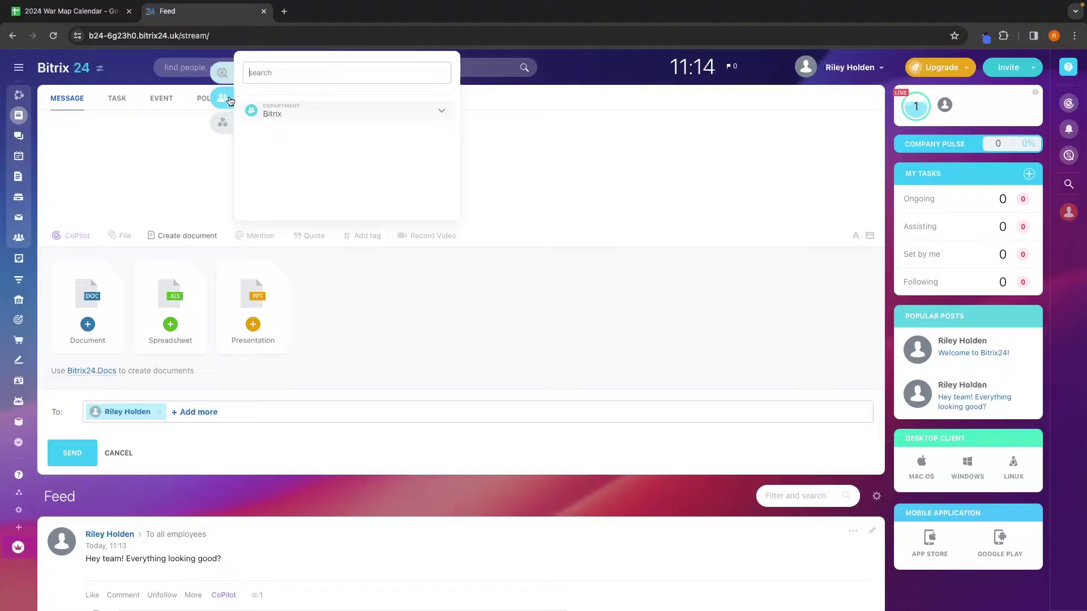
pyautogui.click(222, 122)
pyautogui.click(215, 81)
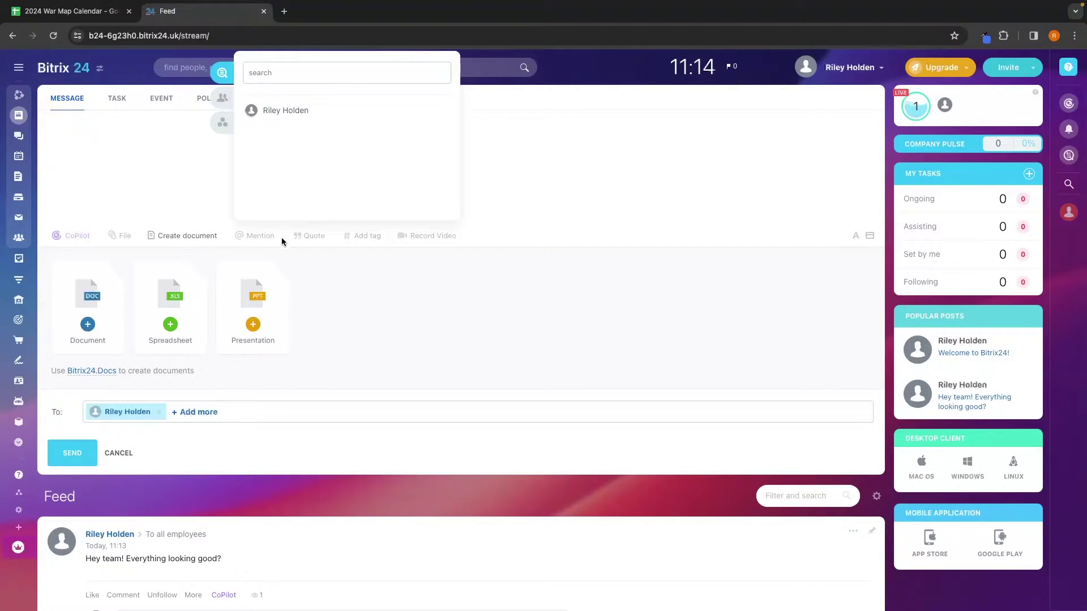
# Step: Add a quote block and tags row, try Record Video, and dismiss the camera errors
pyautogui.click(304, 238)
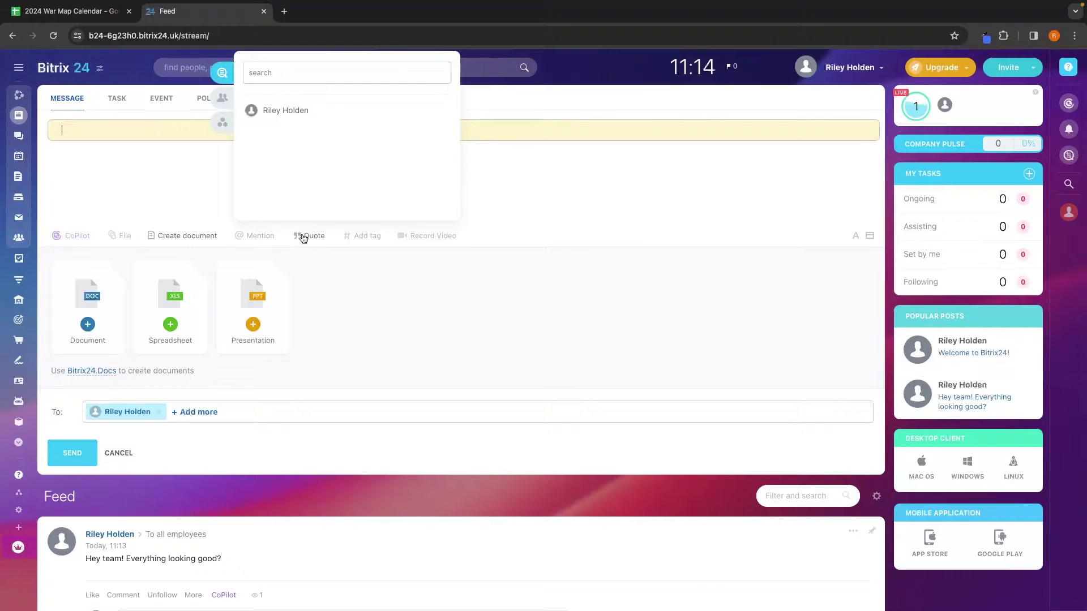
pyautogui.click(357, 241)
pyautogui.click(415, 236)
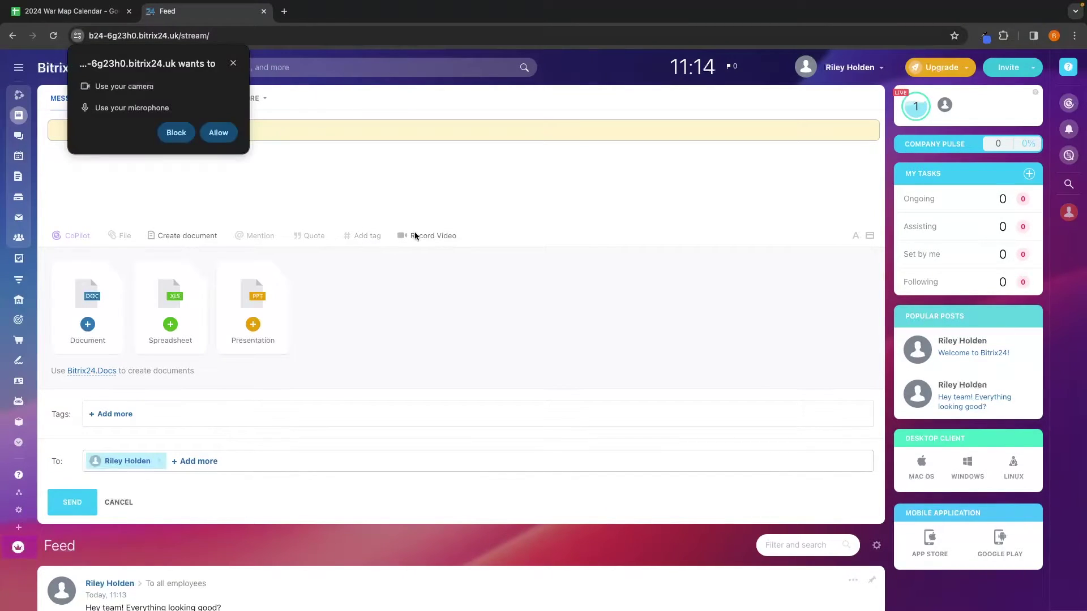
pyautogui.click(232, 63)
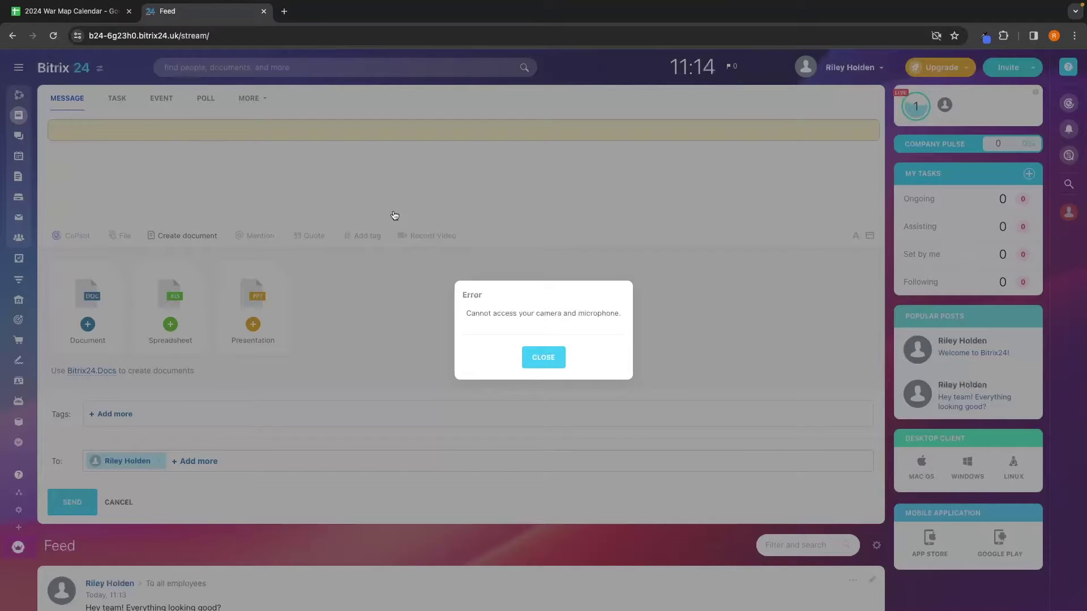
pyautogui.click(546, 365)
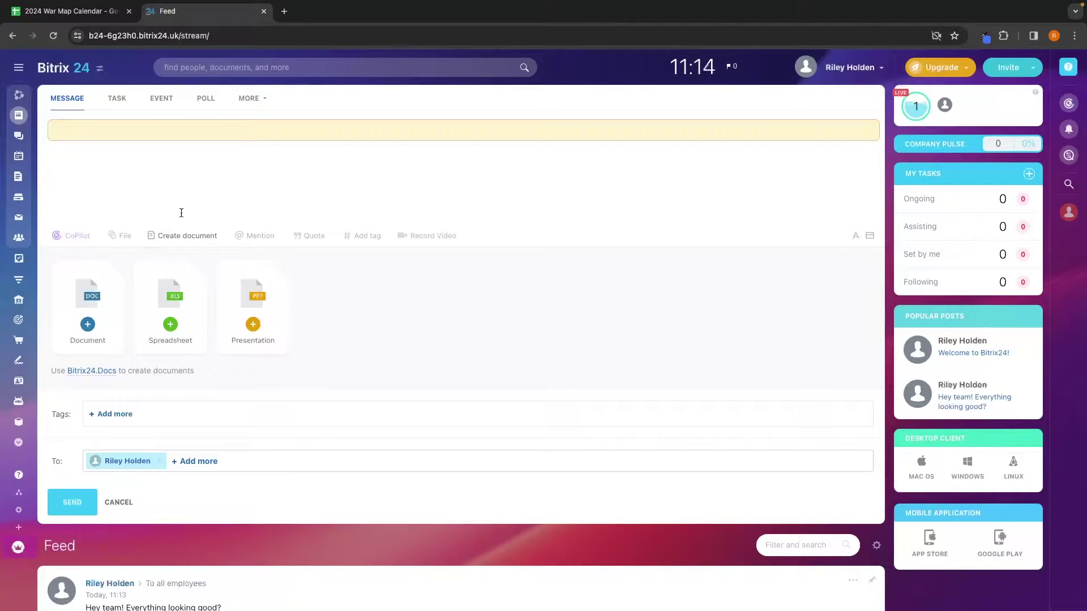
# Step: Create a task named 'Plan YouTube video' with a three-line placeholder description
pyautogui.click(119, 103)
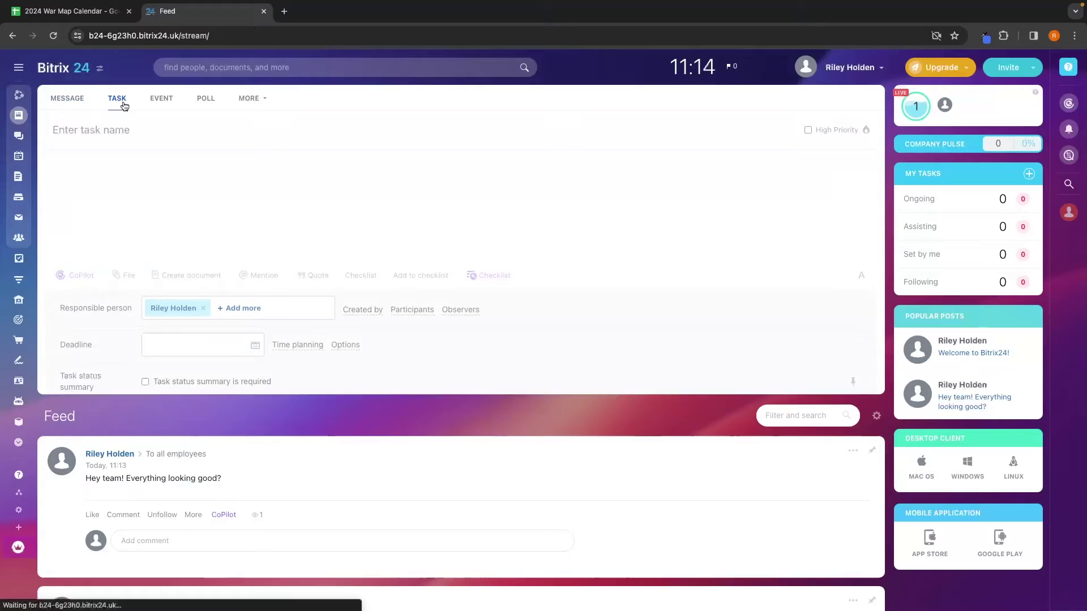
pyautogui.click(114, 135)
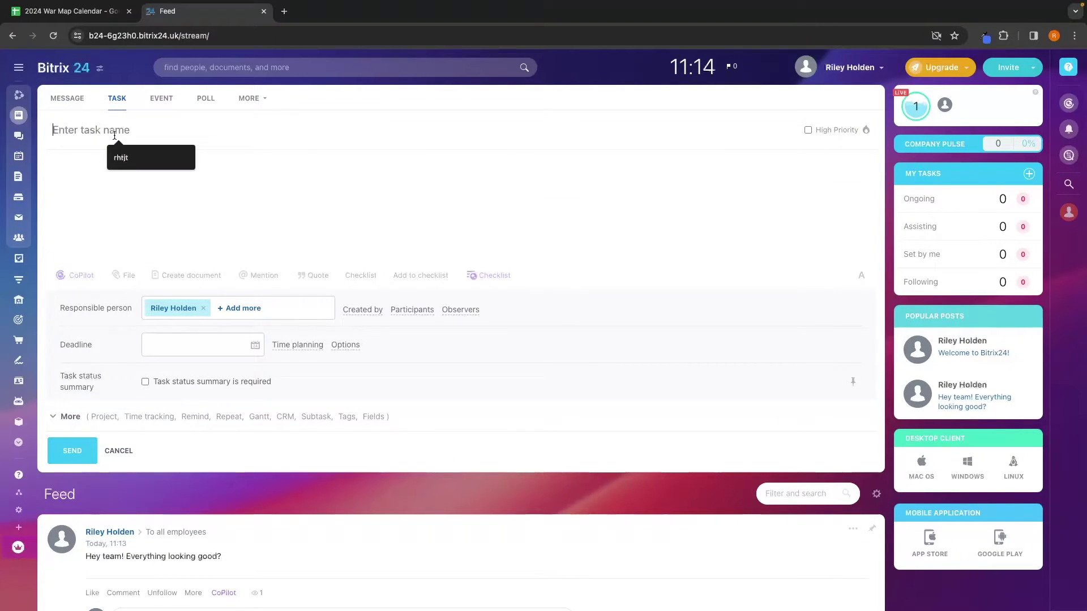
pyautogui.write('Plan YouTube video')
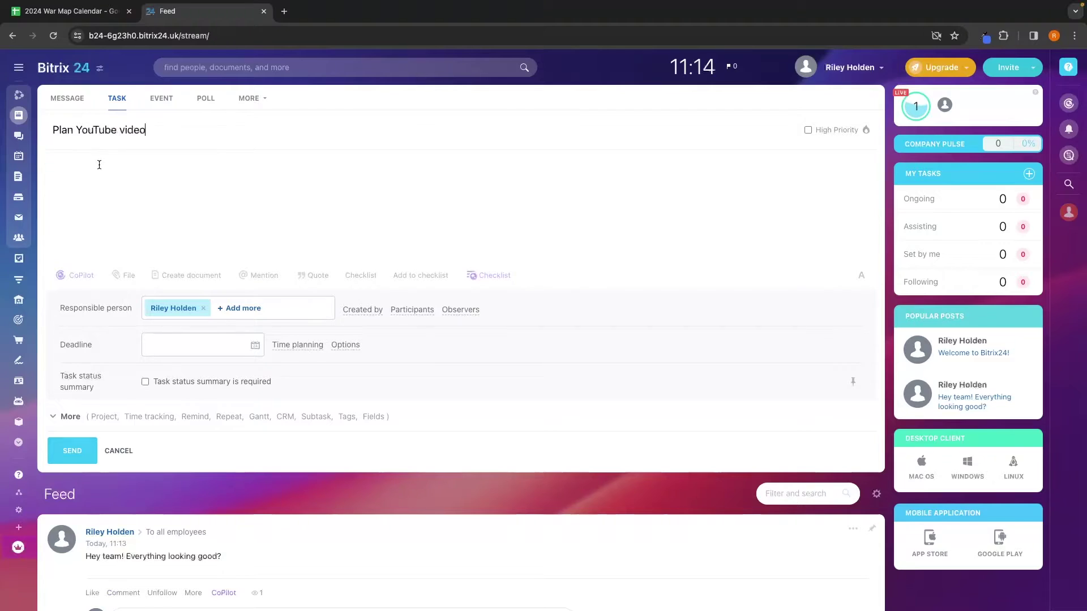
pyautogui.click(101, 165)
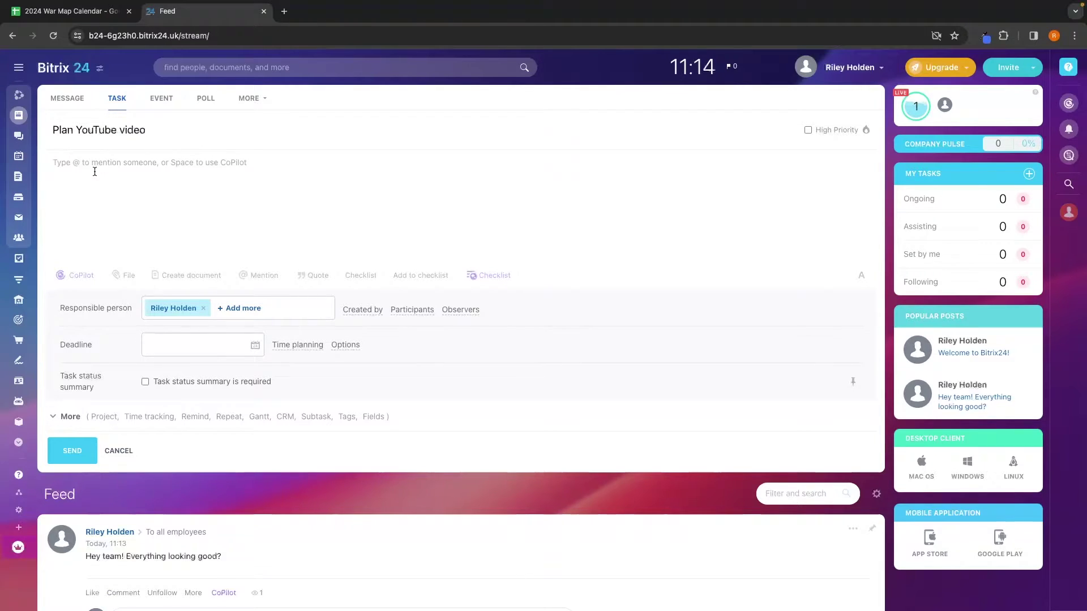
pyautogui.write('nghdkjhn dlthkndtrkjhndrjkht')
pyautogui.press('Return')
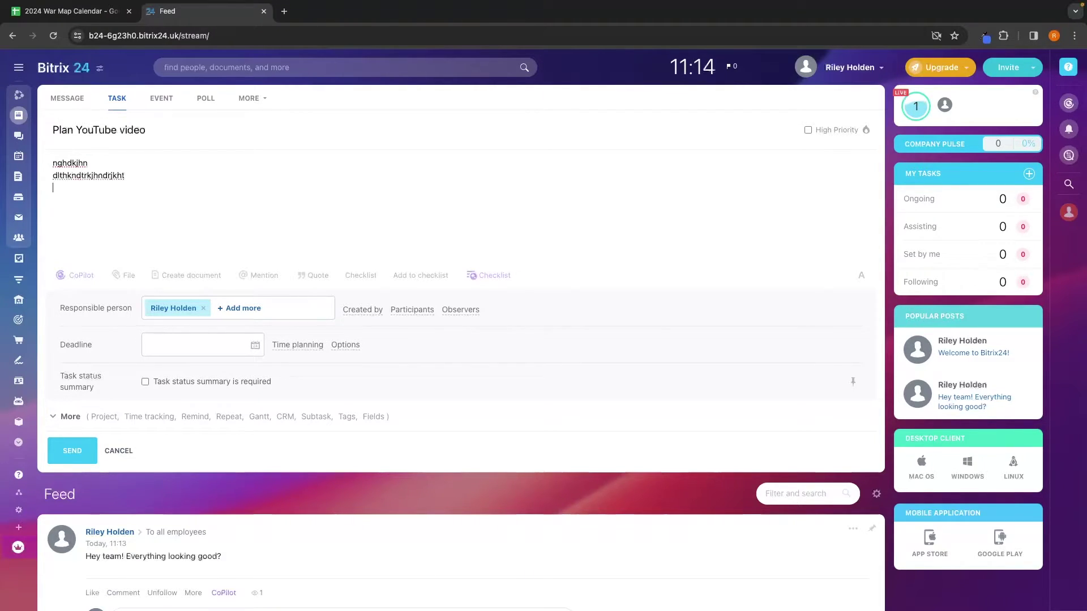
pyautogui.write('drthlkdnrhkjndrthd;km')
pyautogui.press('Return')
pyautogui.write('d;gkh')
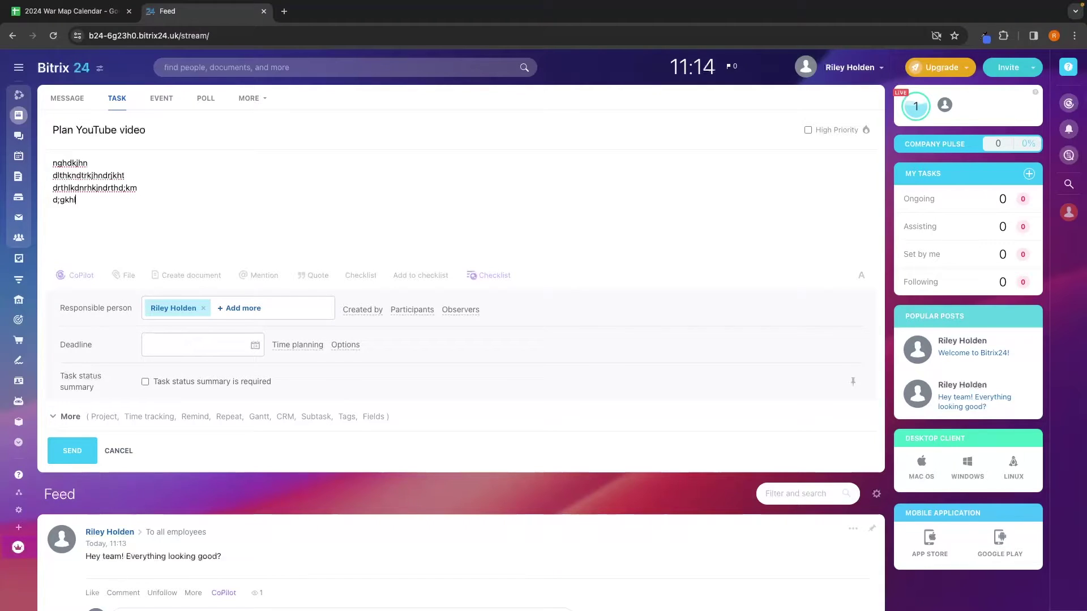
pyautogui.write('lknmklhm;lnkm')
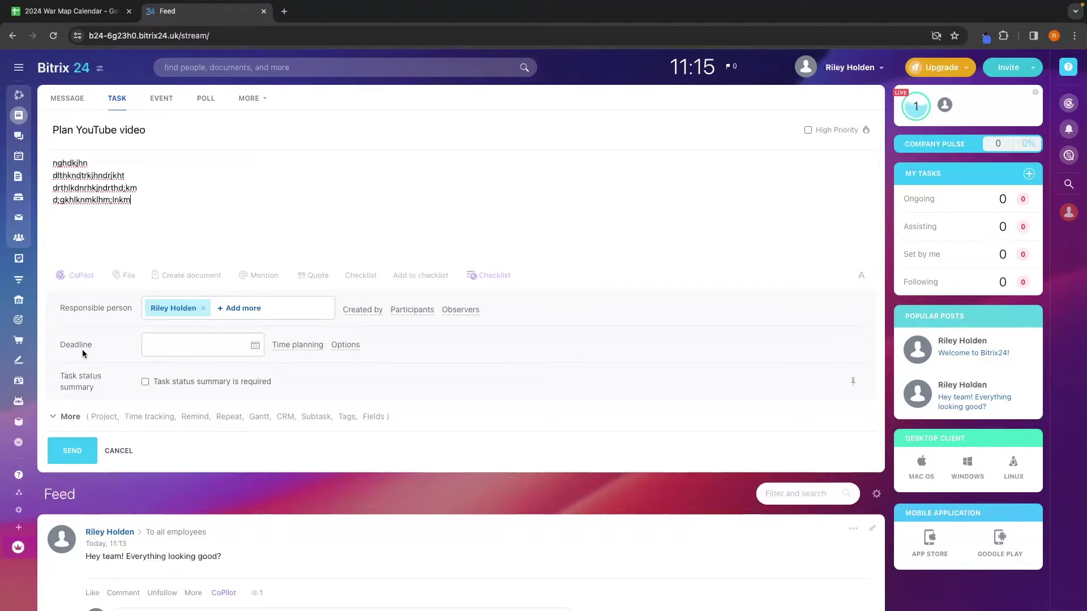
# Step: Set the task deadline to 16 February 2024, review the extra fields, and post it
pyautogui.click(159, 344)
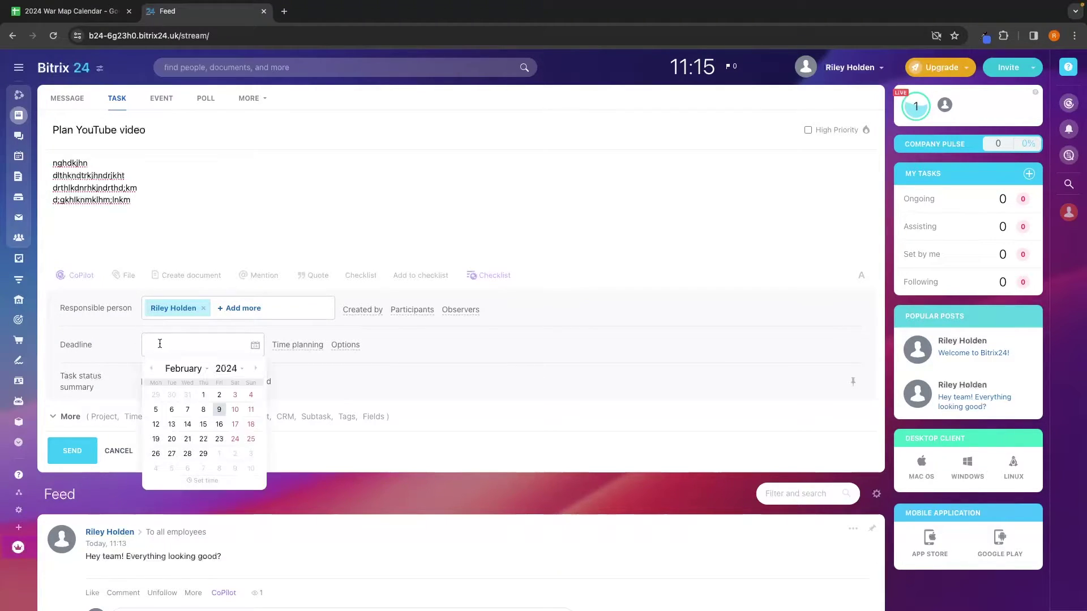
pyautogui.click(220, 423)
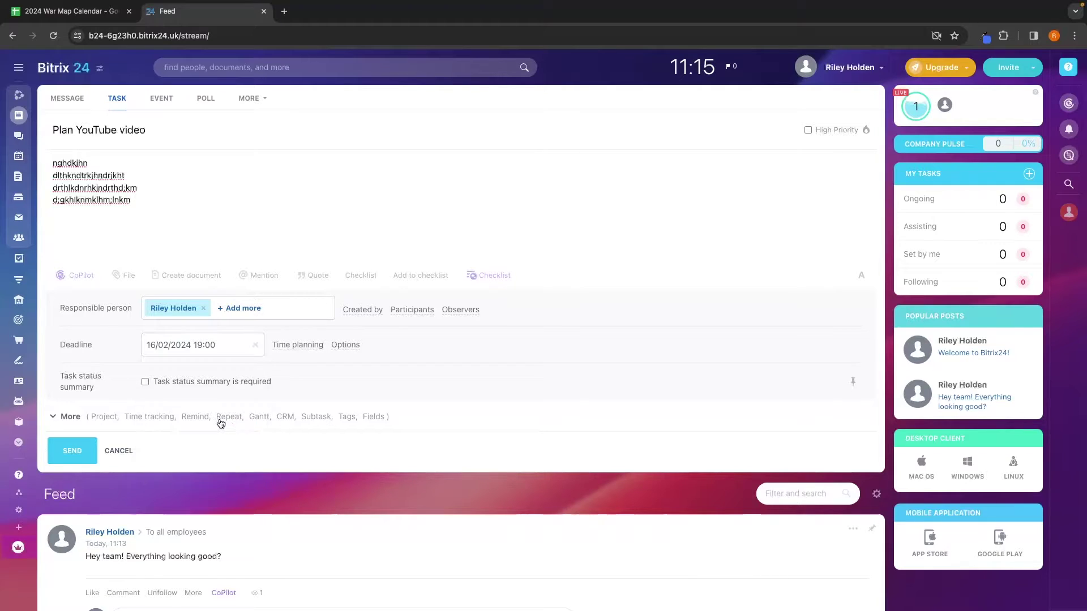
pyautogui.click(58, 413)
pyautogui.scroll(-3, 114, 407)
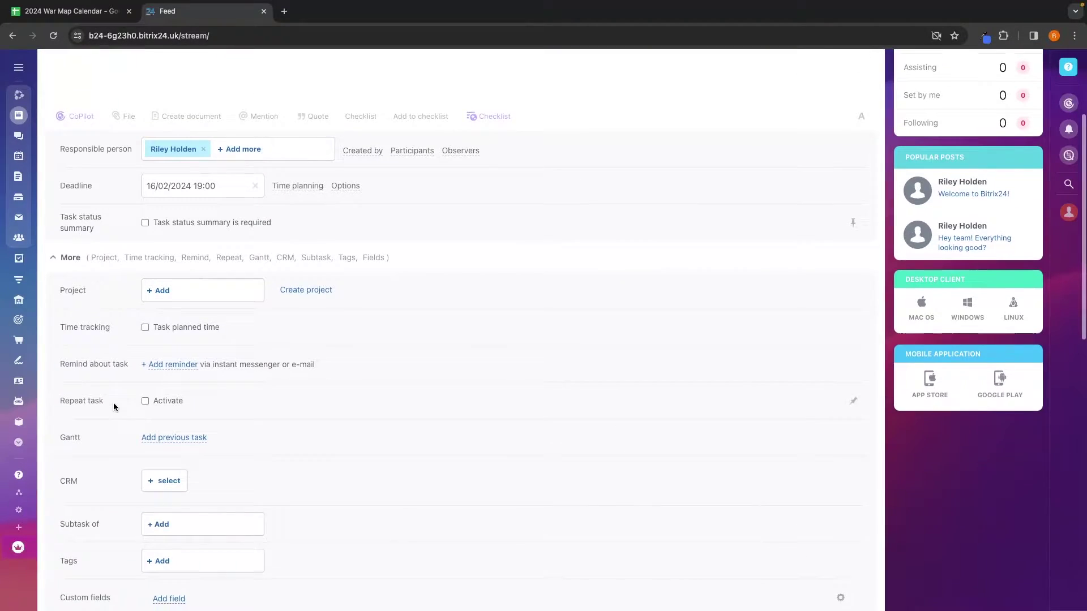
pyautogui.scroll(-2, 114, 406)
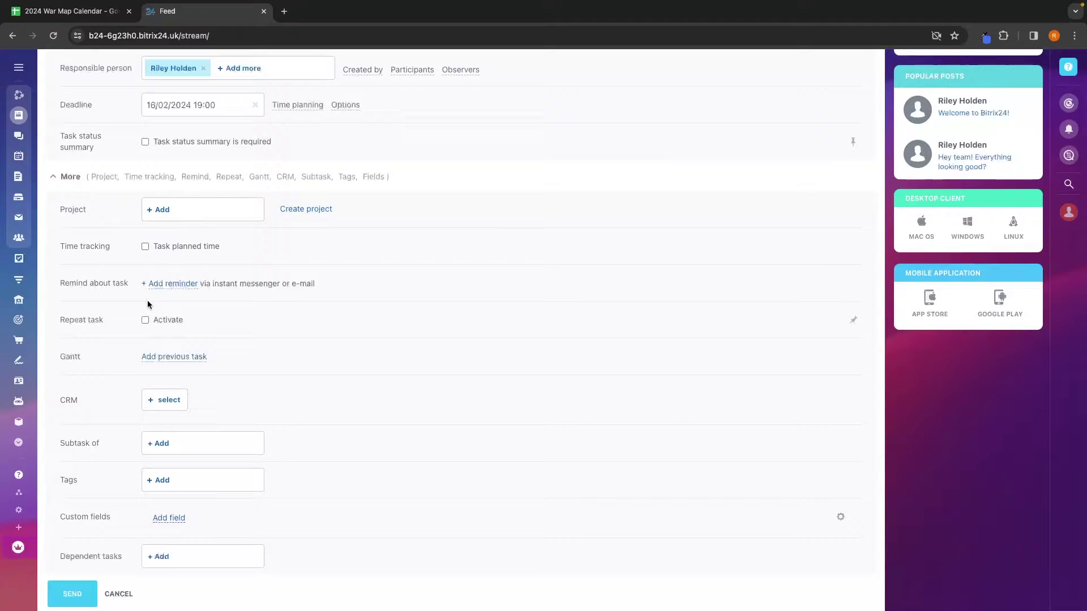
pyautogui.scroll(3, 185, 357)
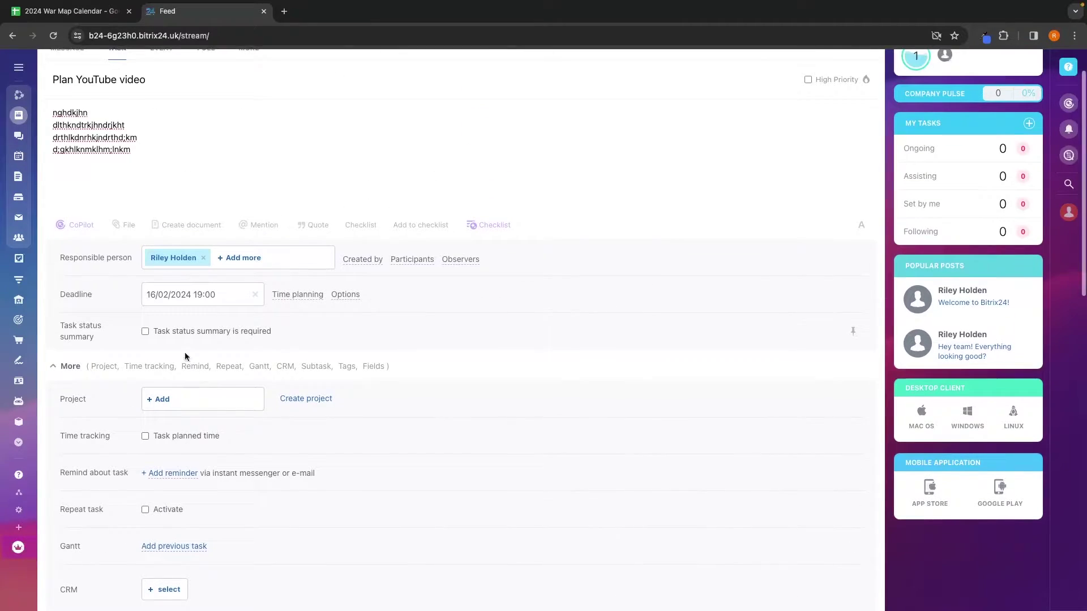
pyautogui.click(71, 369)
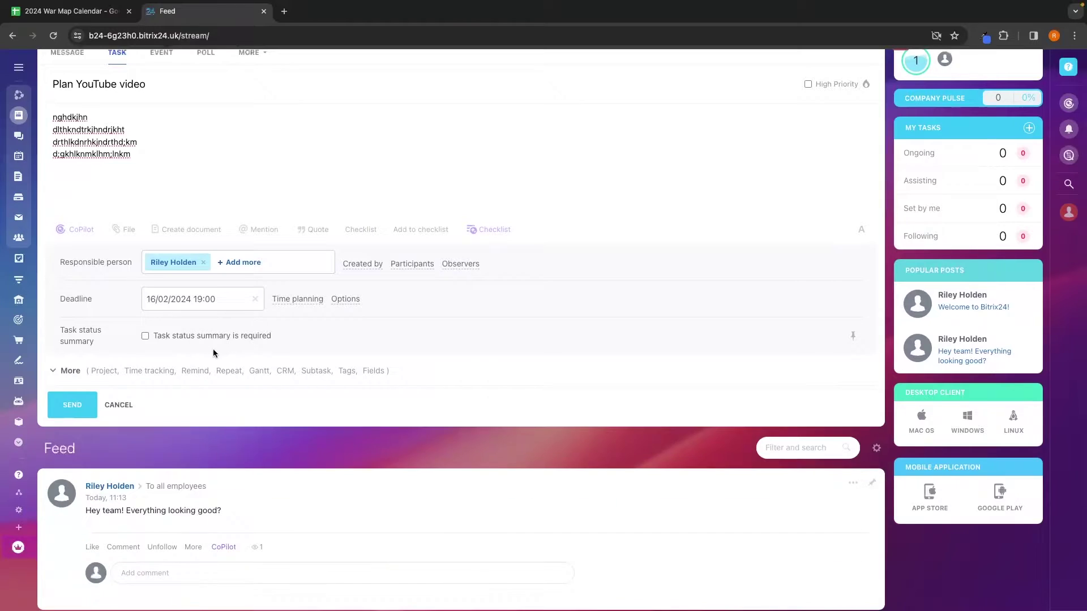
pyautogui.scroll(1, 213, 353)
pyautogui.click(73, 405)
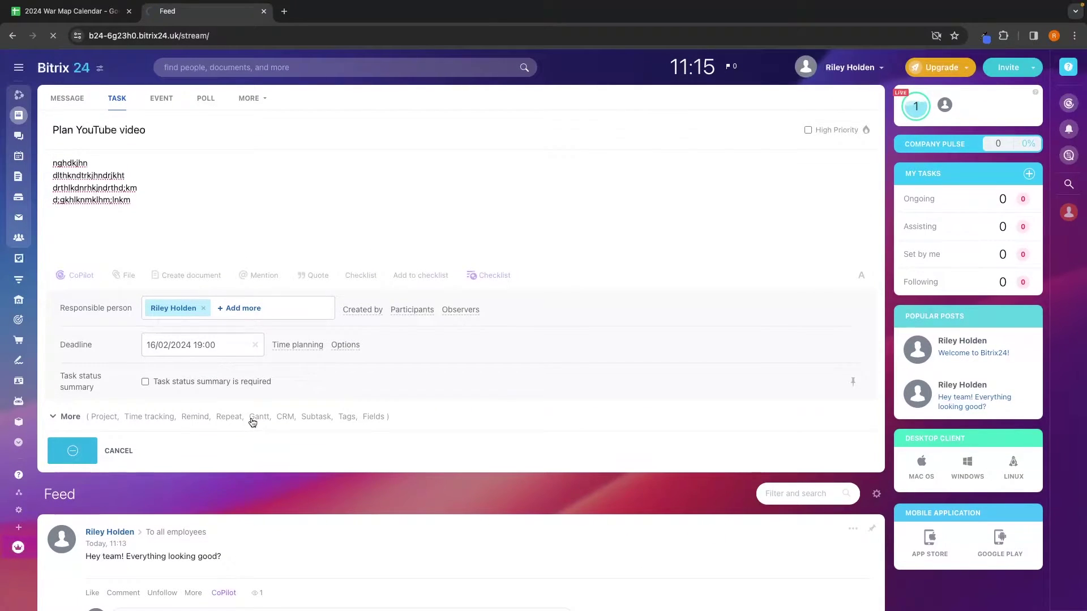
pyautogui.click(118, 99)
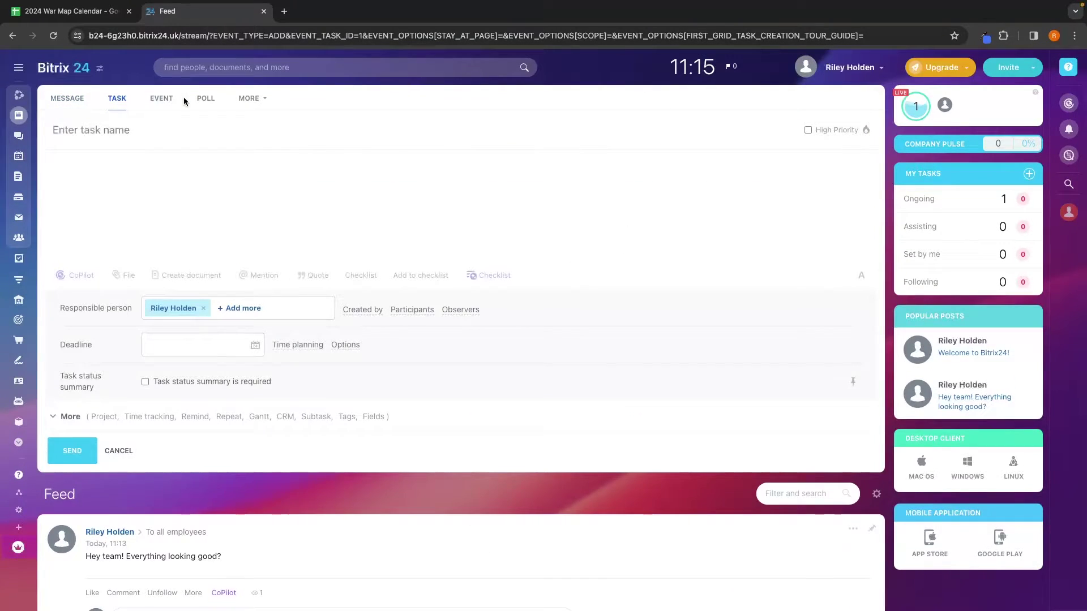
pyautogui.click(162, 98)
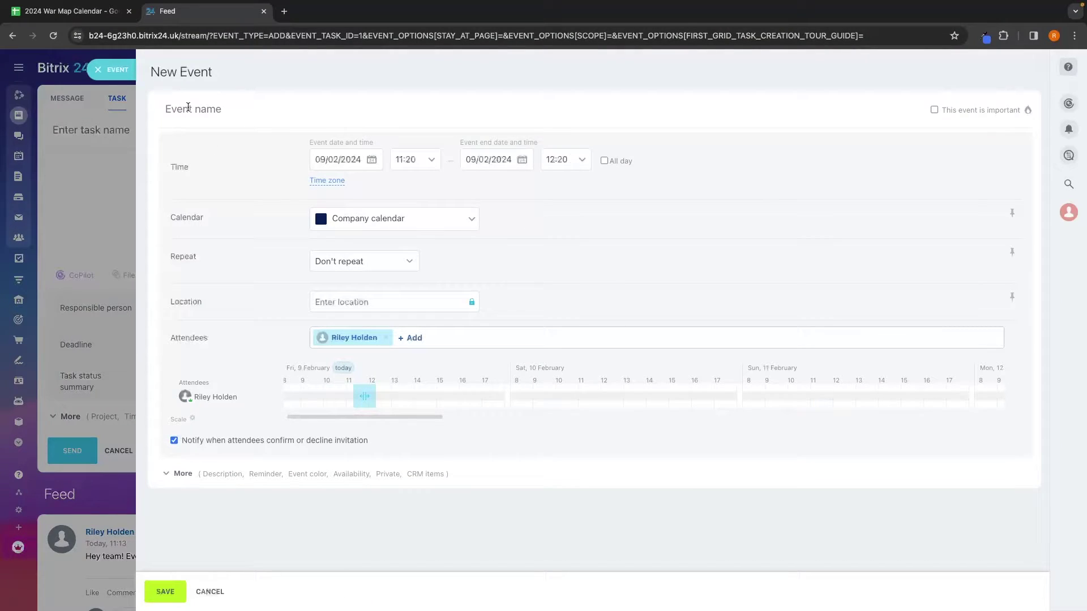
pyautogui.write('Metting')
pyautogui.press('BackSpace')
pyautogui.press('BackSpace')
pyautogui.press('BackSpace')
pyautogui.press('BackSpace')
pyautogui.press('BackSpace')
pyautogui.write('eting')
pyautogui.click(93, 134)
pyautogui.click(525, 348)
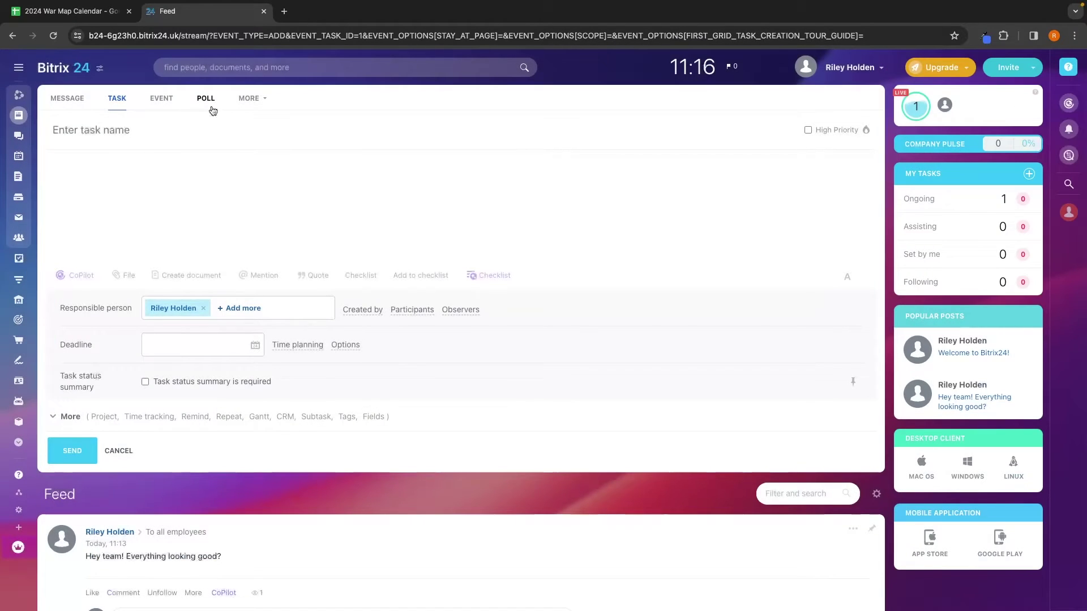
pyautogui.click(207, 100)
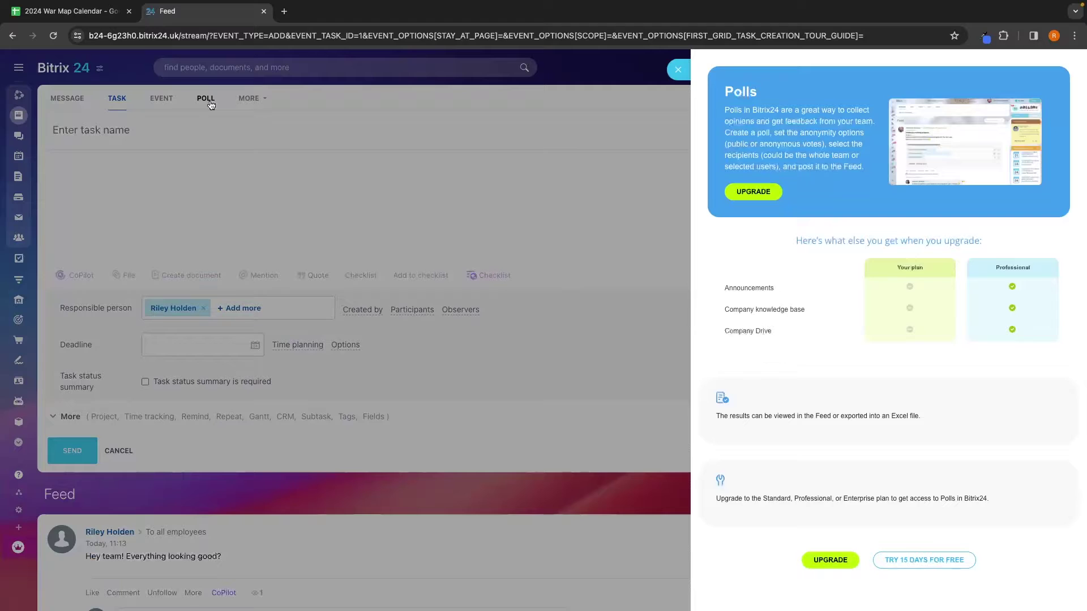
pyautogui.click(211, 105)
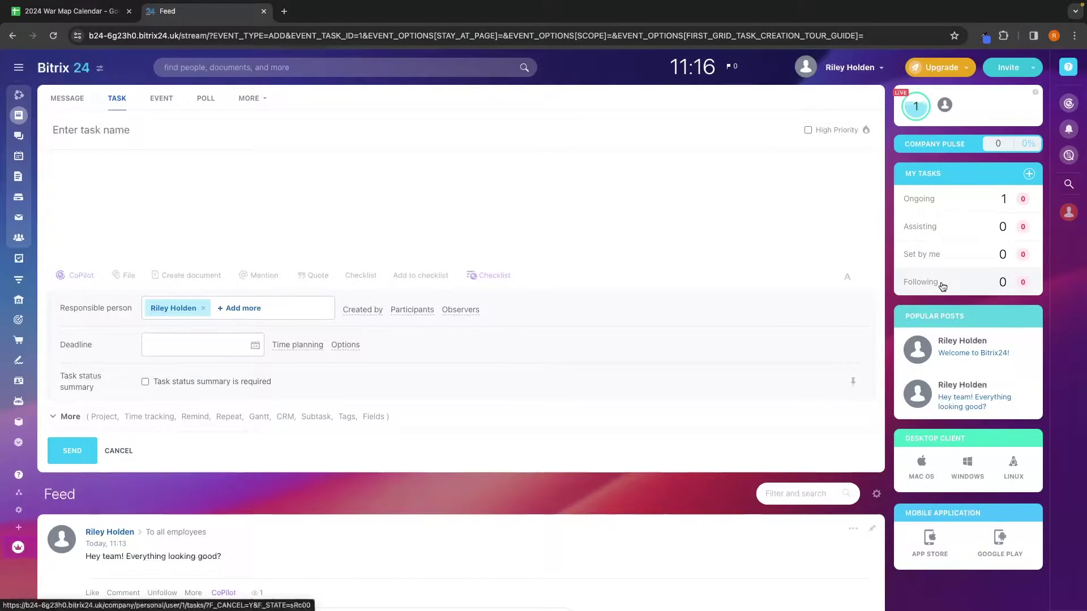
# Step: Copy the quick registration link from Invite users and register a new member via Google
pyautogui.scroll(-1, 943, 287)
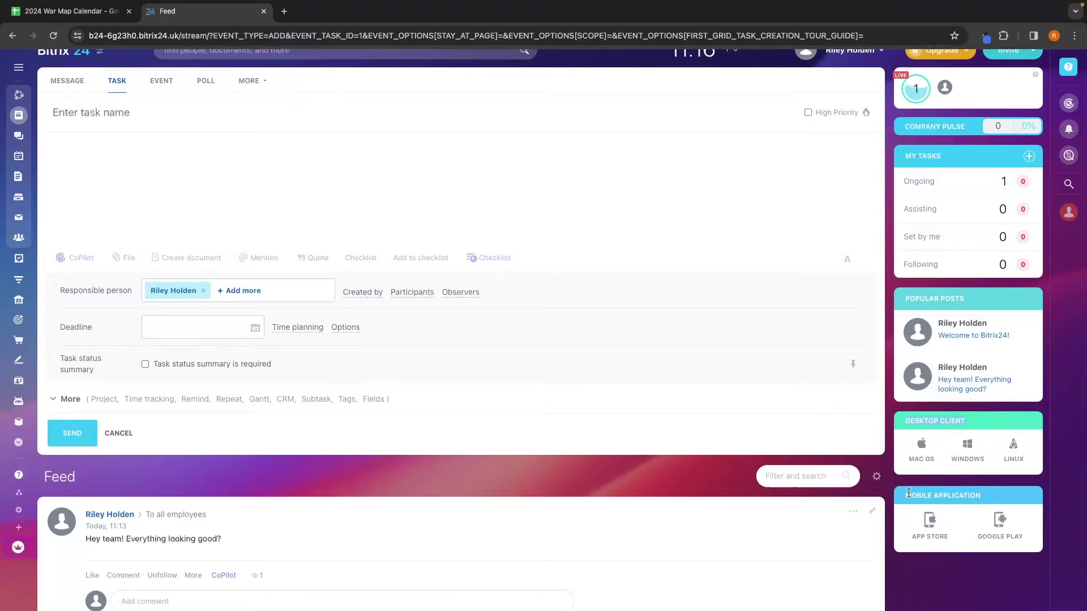
pyautogui.scroll(1, 882, 372)
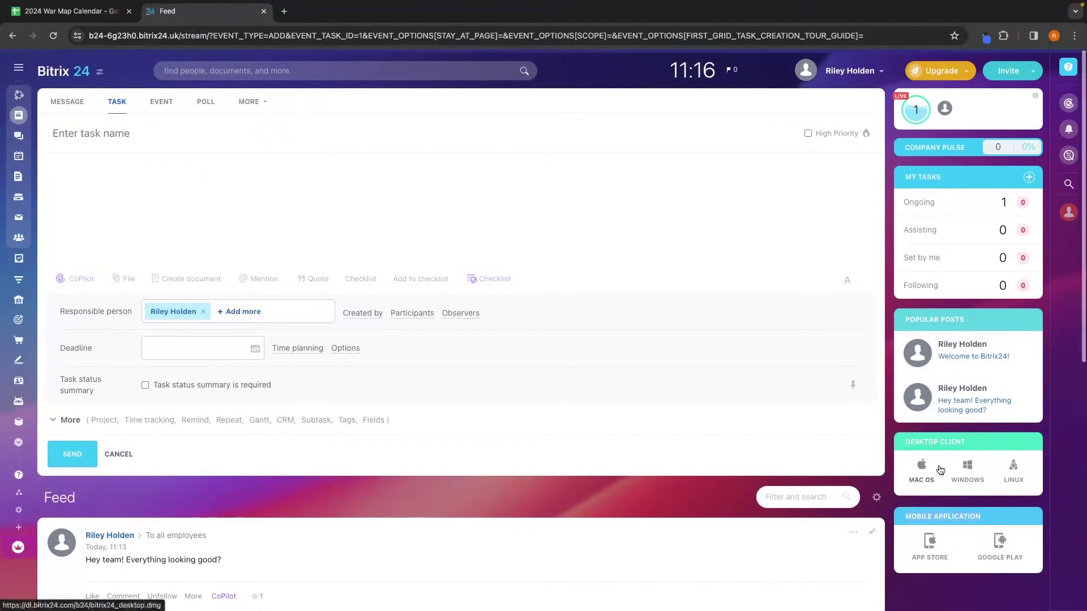
pyautogui.click(1029, 71)
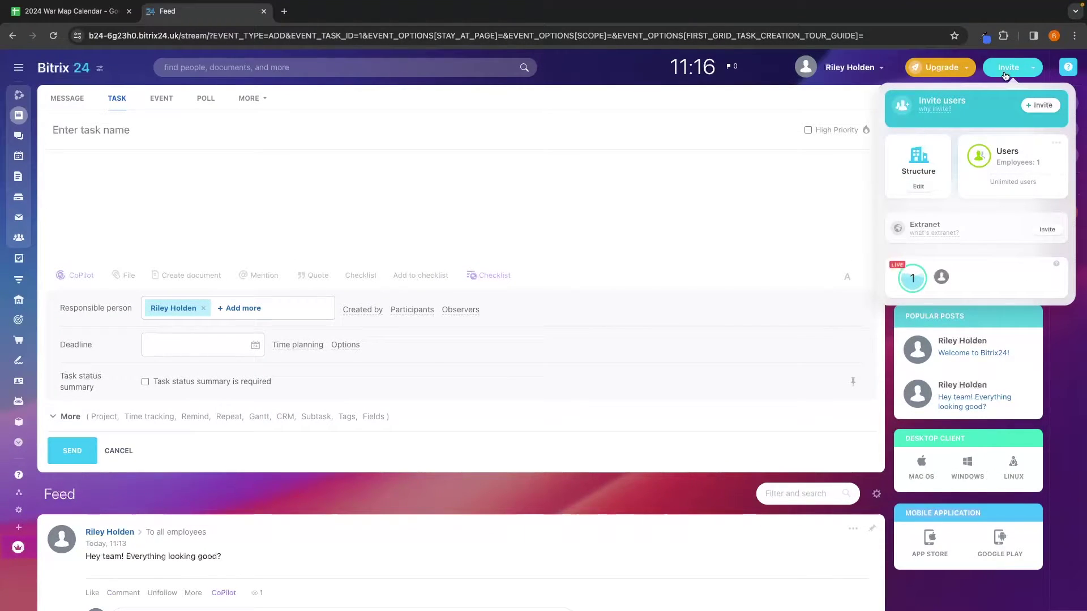
pyautogui.click(1042, 106)
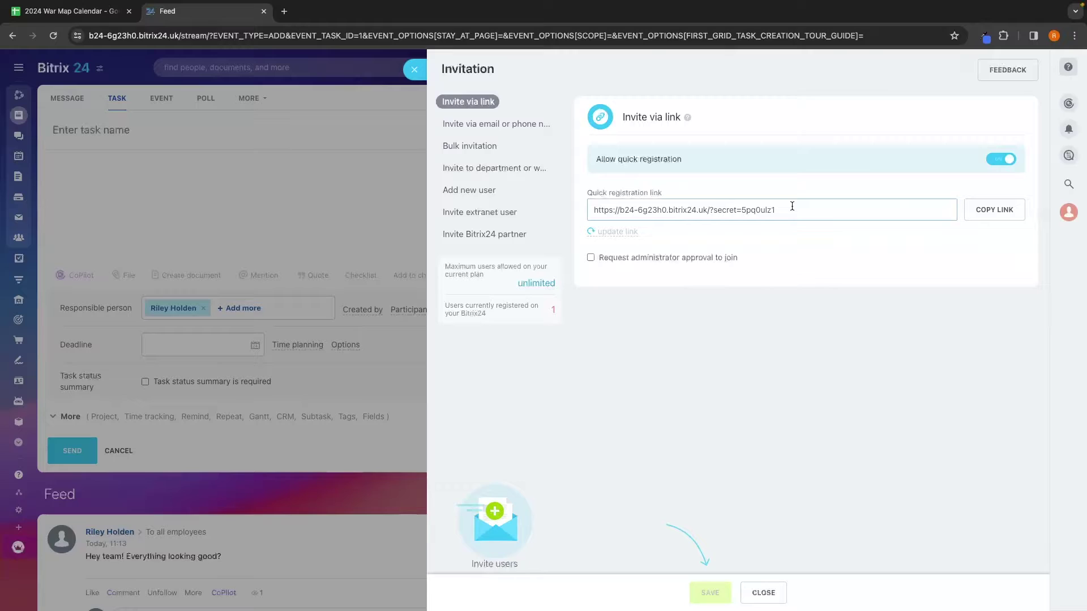
pyautogui.click(995, 208)
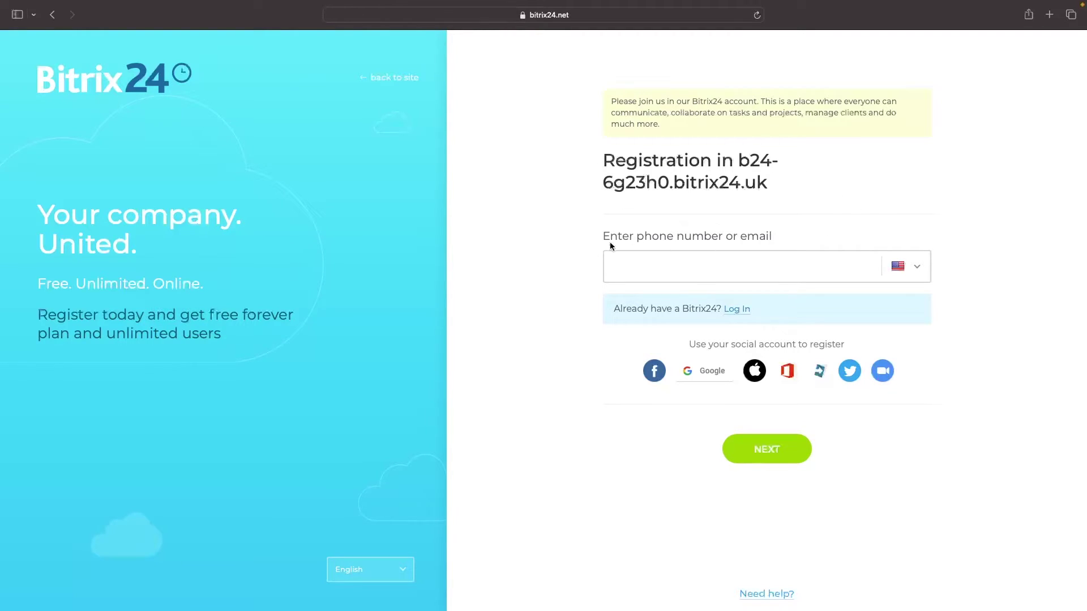
pyautogui.click(697, 369)
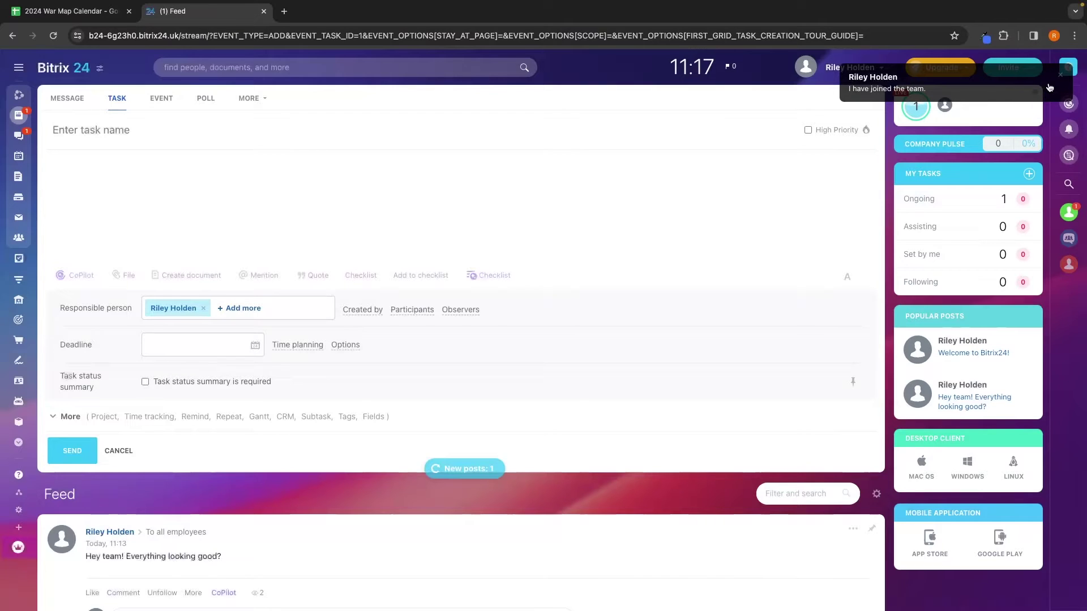
# Step: Open Chats and Calls to view the newly joined member's chat, then return to the Feed
pyautogui.click(1009, 70)
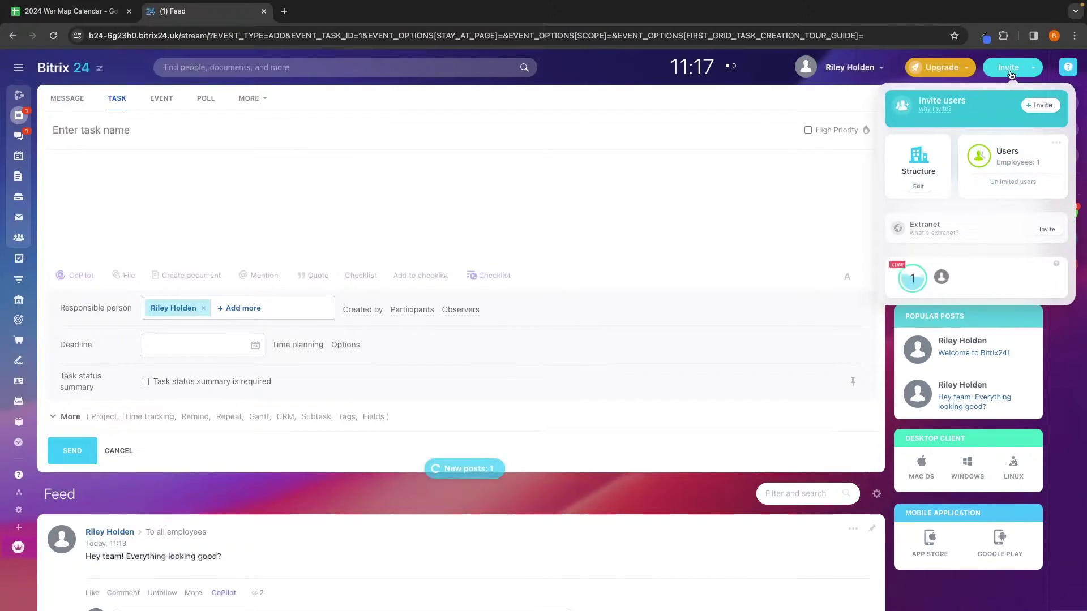
pyautogui.click(116, 136)
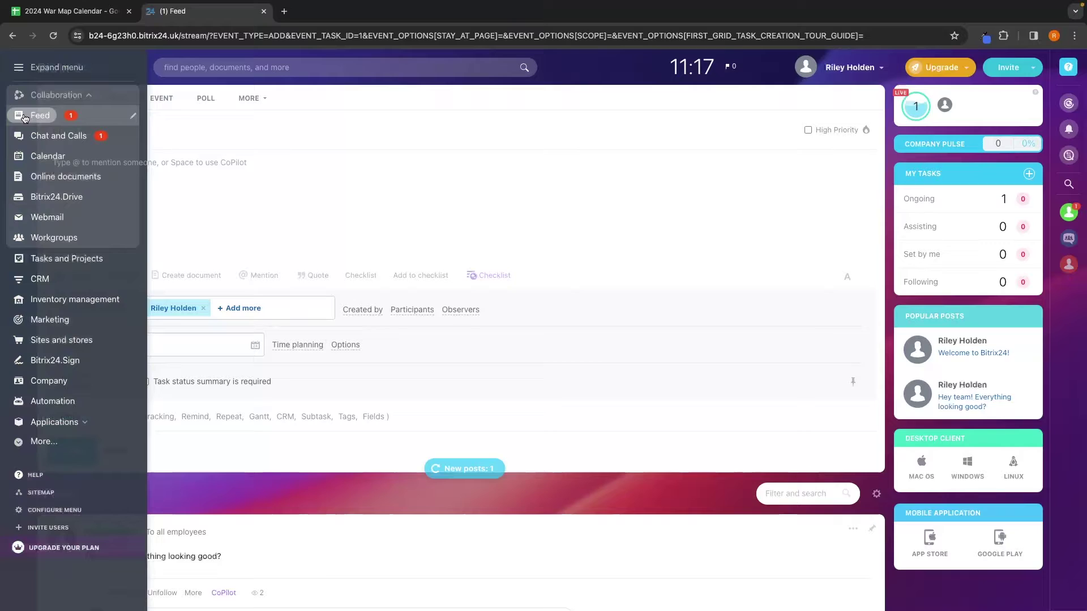
pyautogui.click(13, 117)
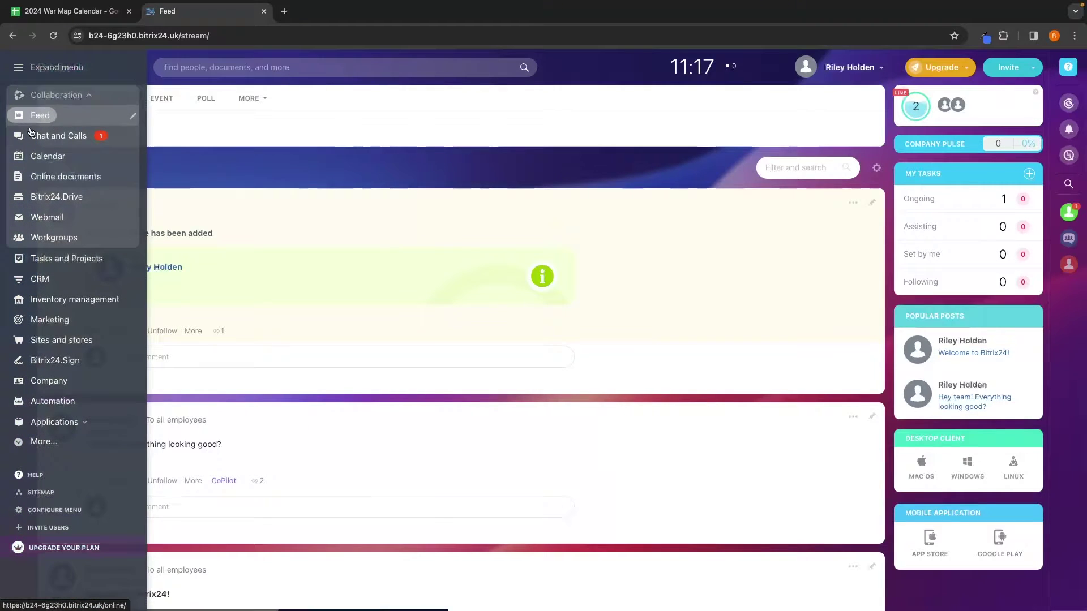
pyautogui.click(23, 136)
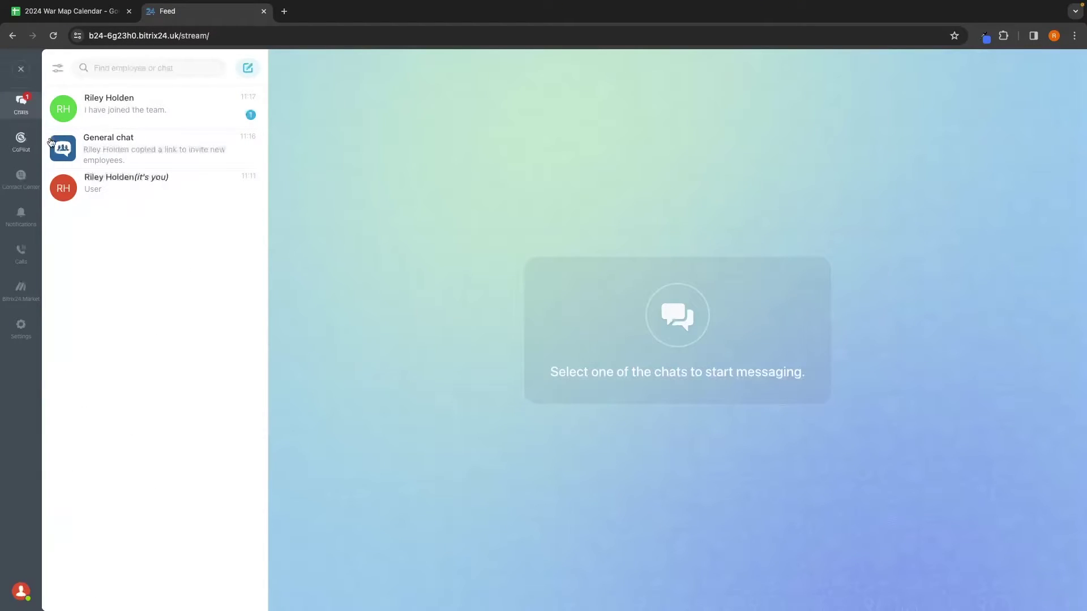
pyautogui.click(24, 105)
pyautogui.click(21, 68)
# Step: Send the colleague the chat message 'Hey how is it going?'
pyautogui.moveTo(26, 136)
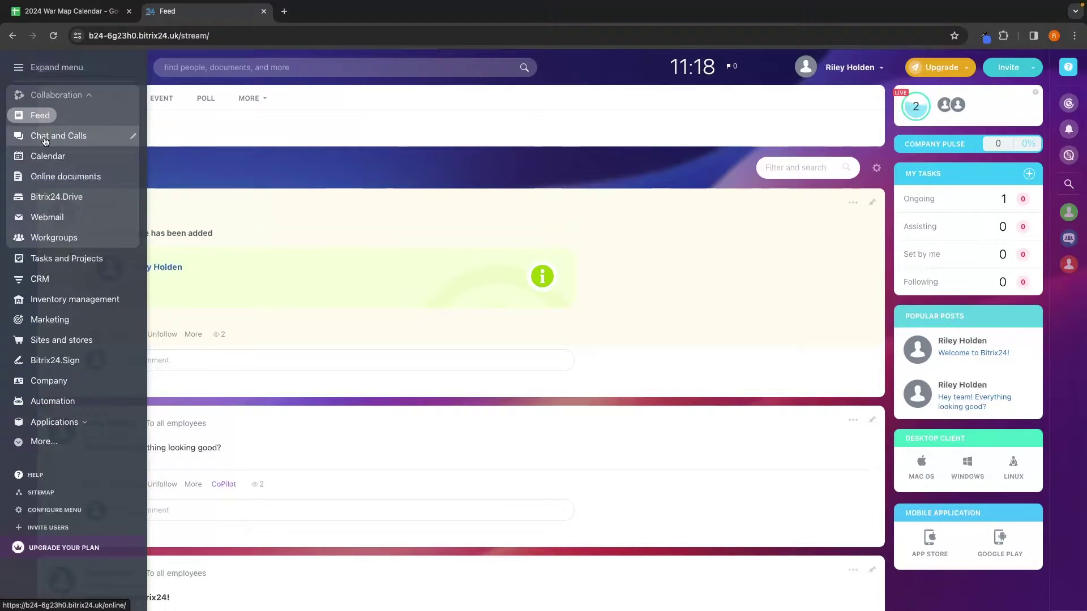
pyautogui.click(44, 139)
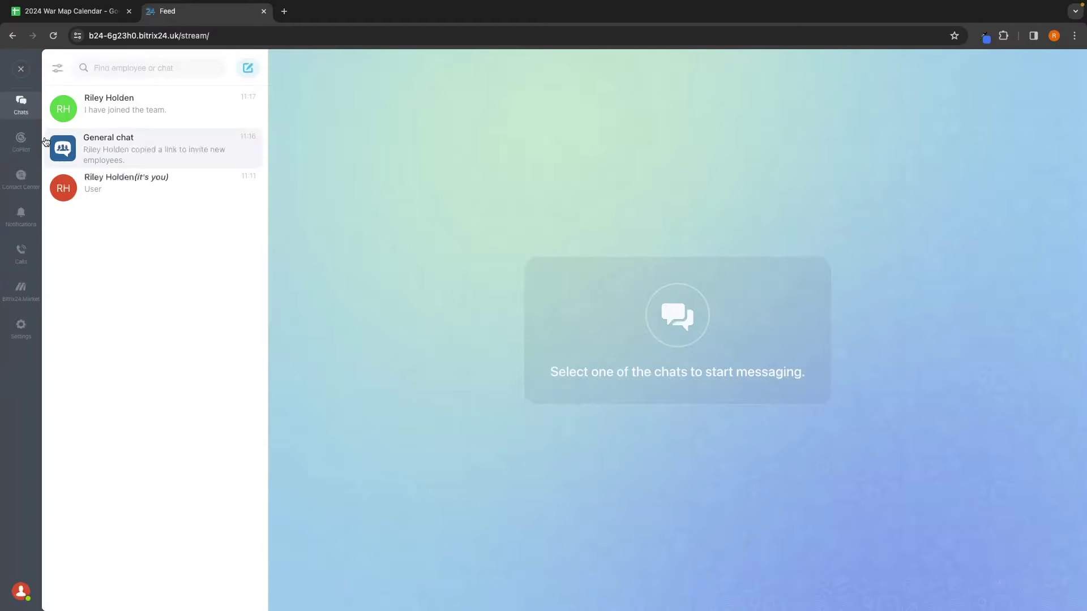
pyautogui.click(175, 116)
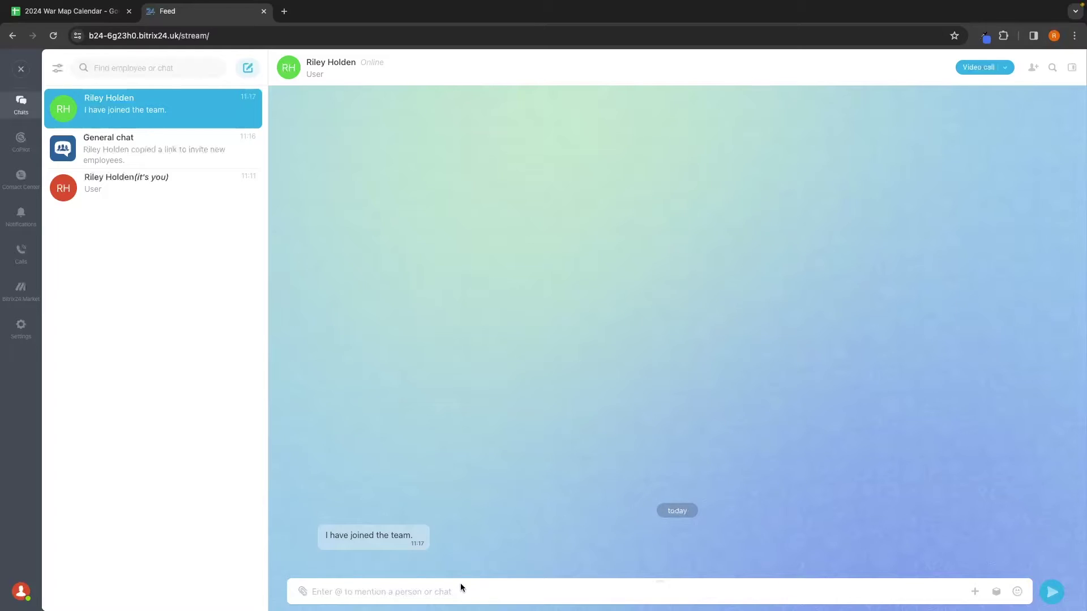
pyautogui.write('Hey how is it going')
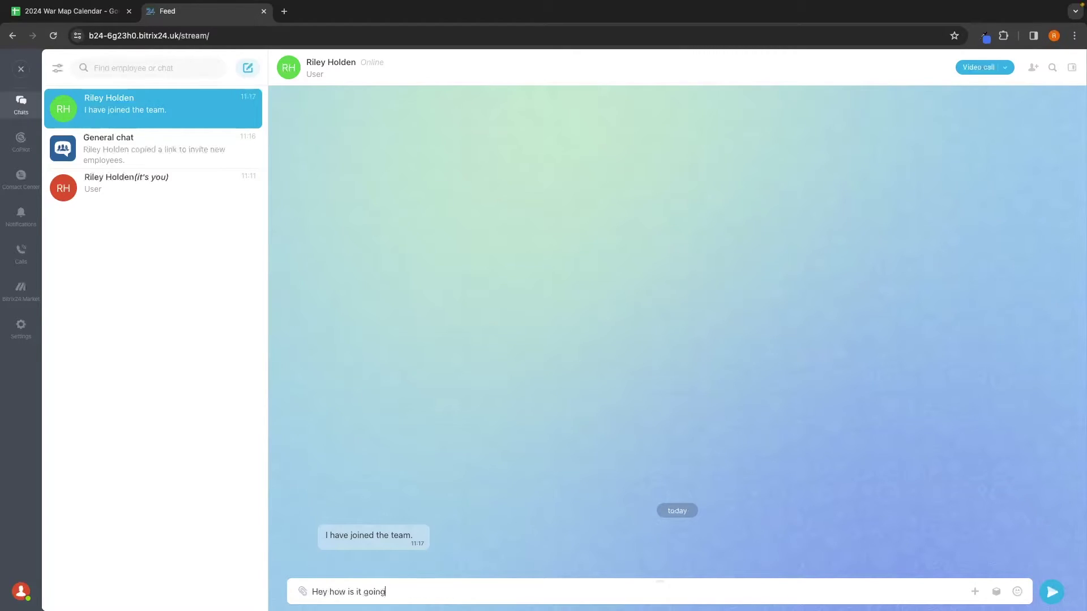
pyautogui.write('?')
pyautogui.press('Return')
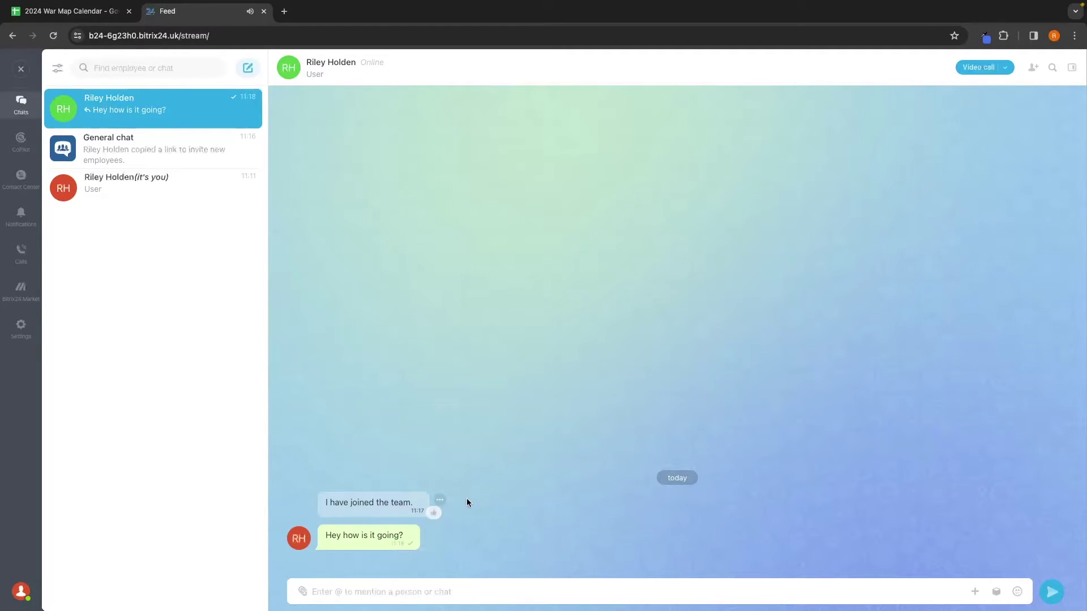
# Step: In the other user's browser, open the chat showing the received message
pyautogui.hotkey('ctrl', 'Left')
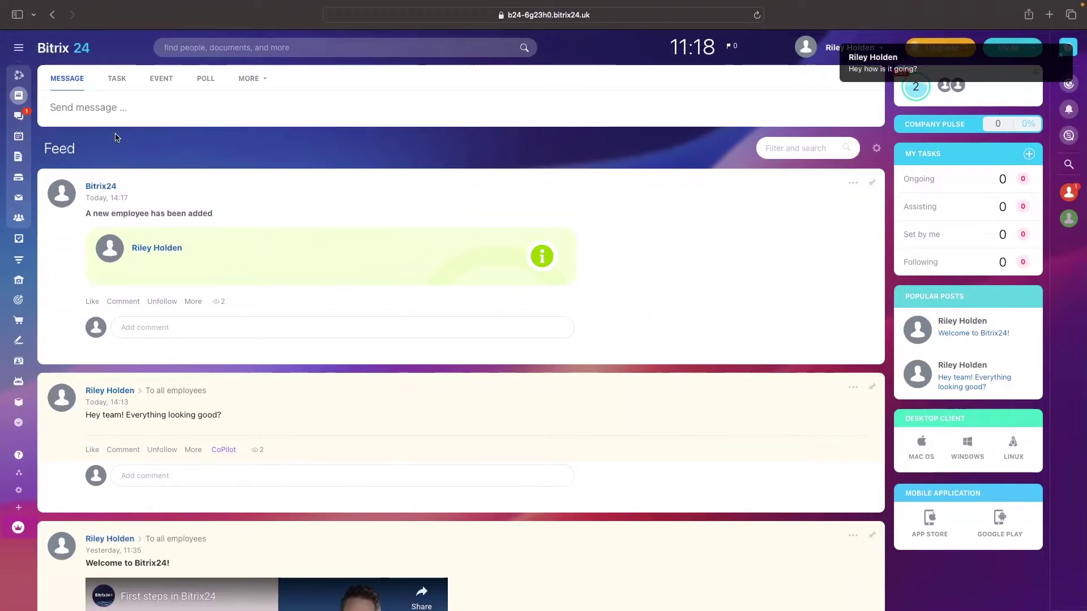
pyautogui.click(48, 118)
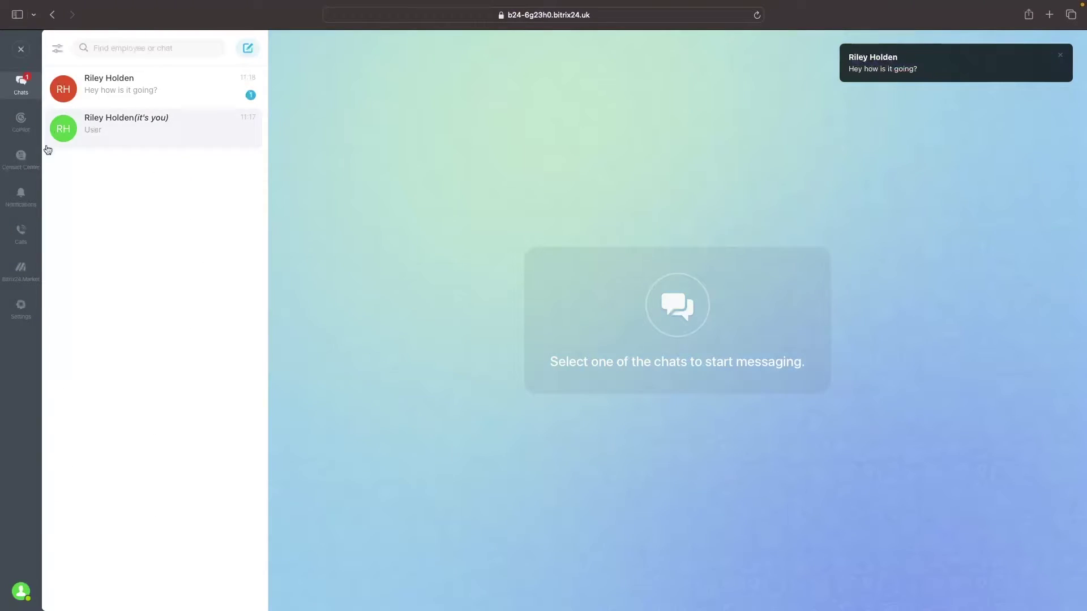
pyautogui.click(148, 82)
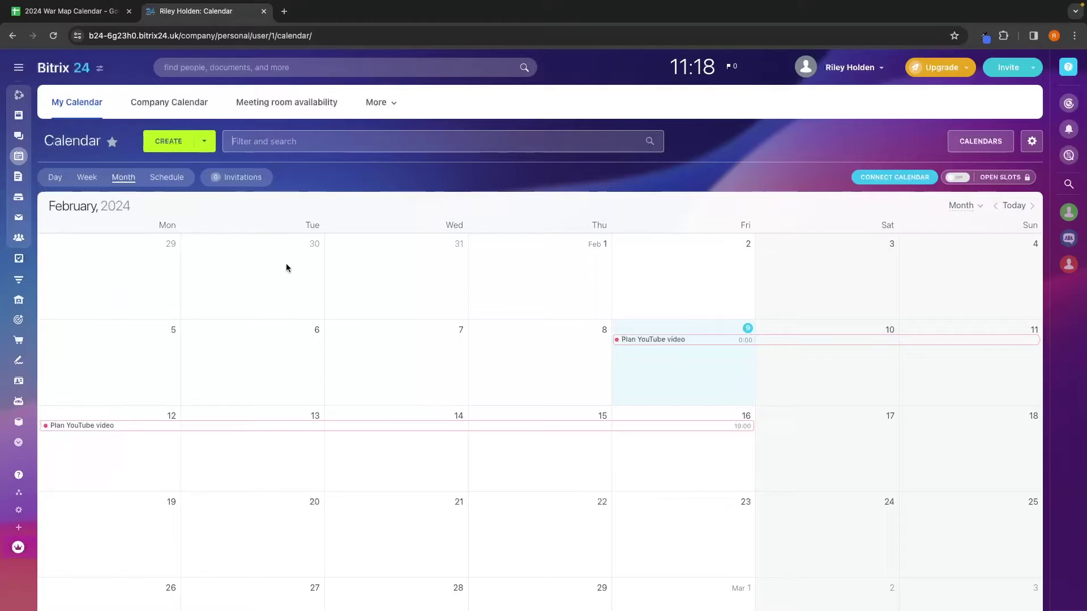
# Step: Delete the Plan YouTube video task from February 2024, sending it to the Recycle Bin
pyautogui.scroll(-3, 286, 266)
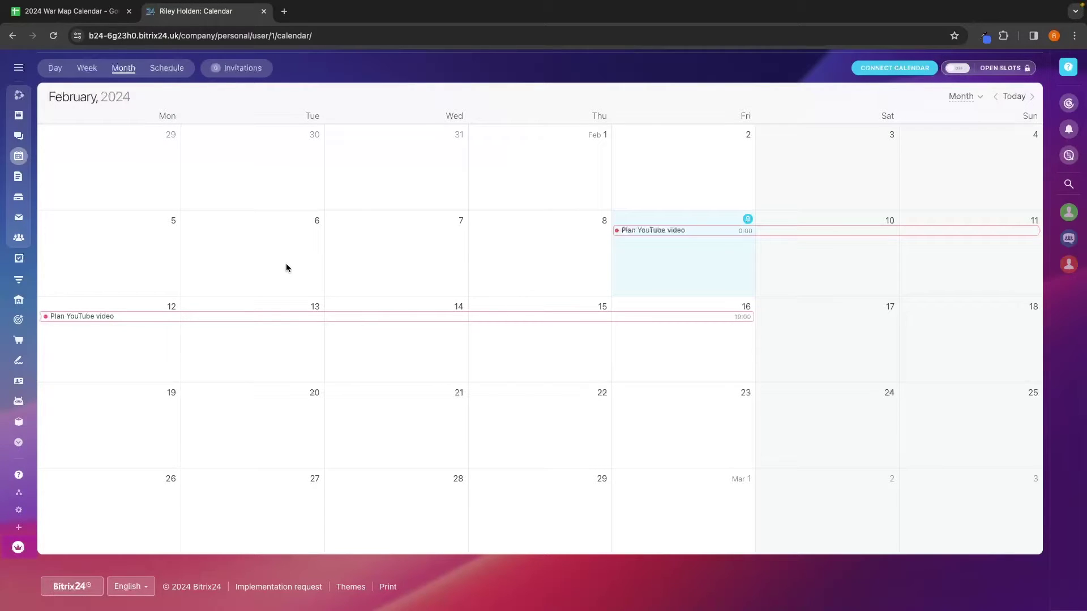
pyautogui.click(645, 232)
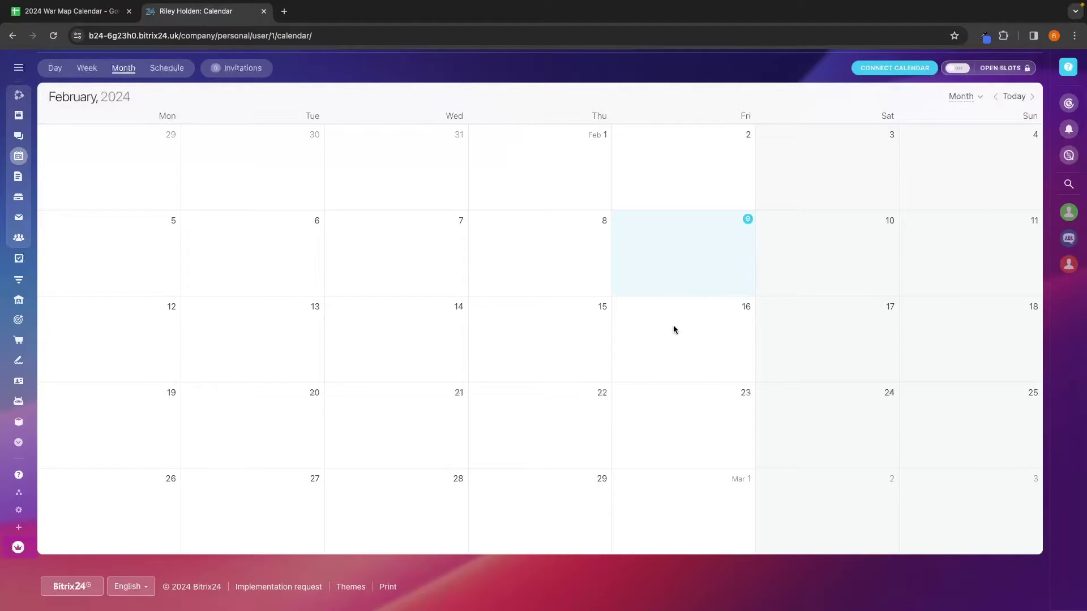
# Step: Start a new event titled 'Team Meeting' on Friday 16 February 2024
pyautogui.click(698, 325)
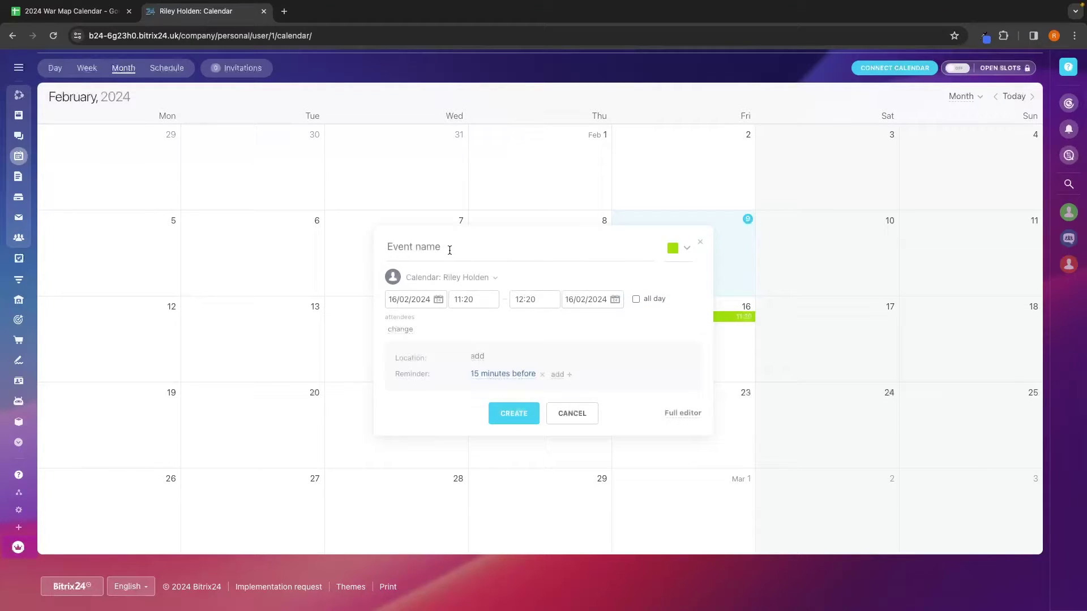
pyautogui.write('Team Meeting')
pyautogui.press('Tab')
pyautogui.click(461, 379)
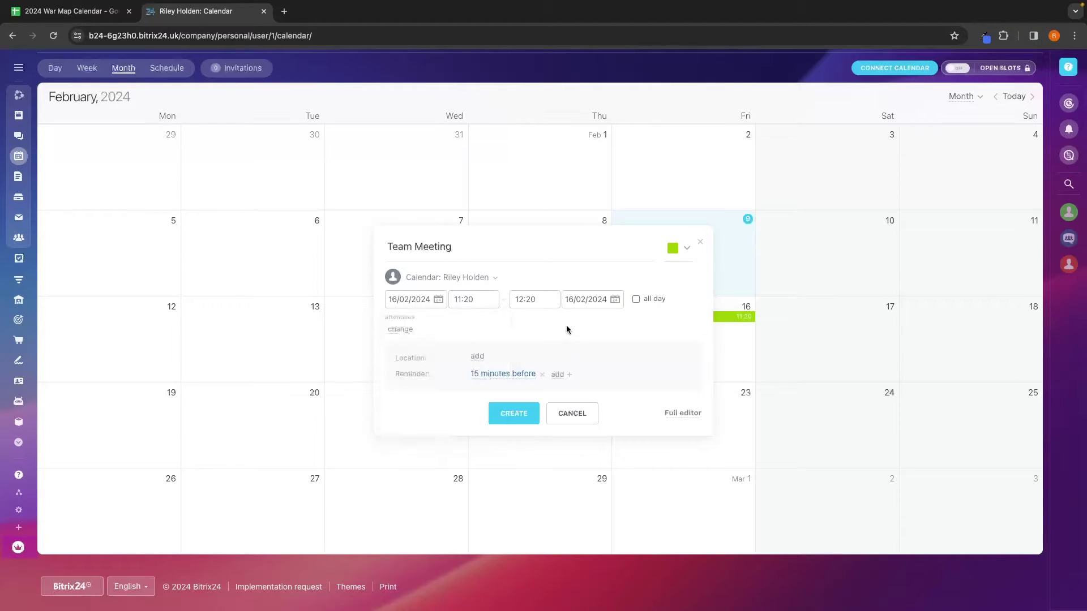
pyautogui.click(413, 302)
pyautogui.click(462, 379)
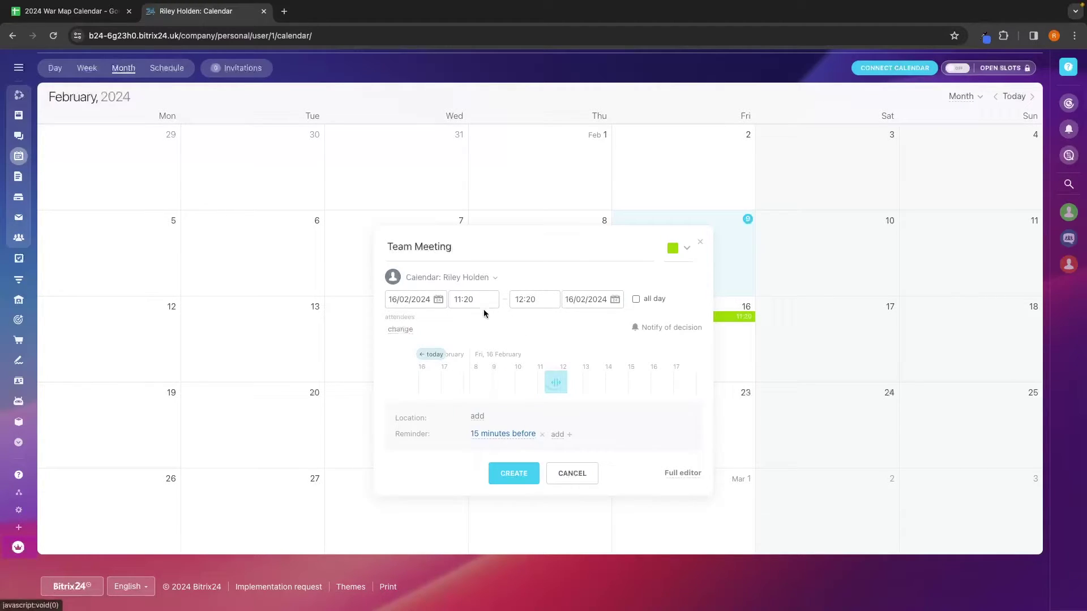
# Step: Set the meeting to 15:00–16:00 and add Zoom as its location
pyautogui.click(463, 299)
pyautogui.scroll(-5, 471, 397)
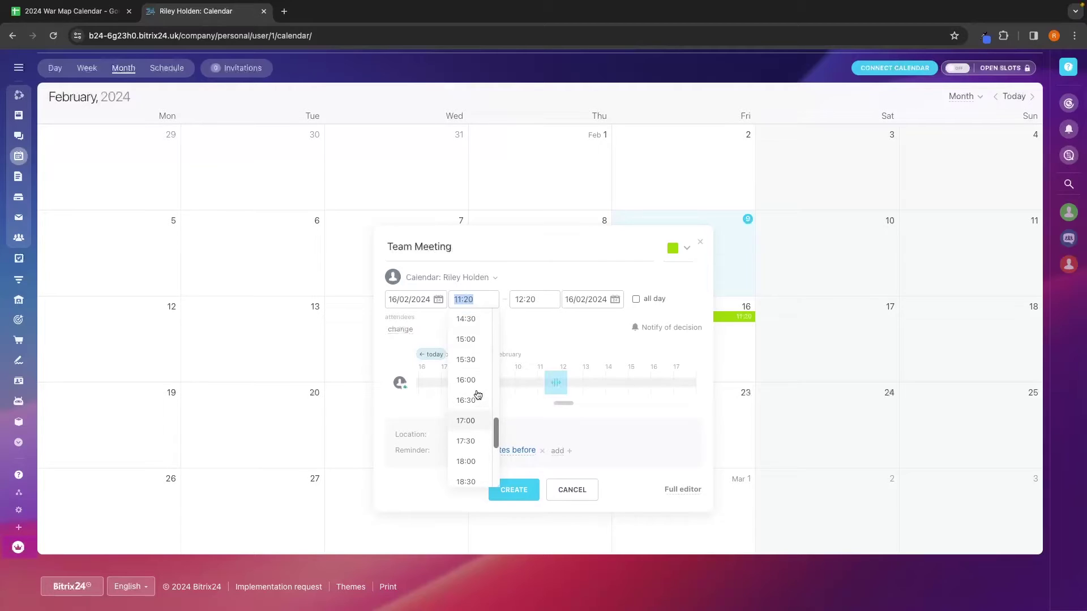
pyautogui.click(473, 359)
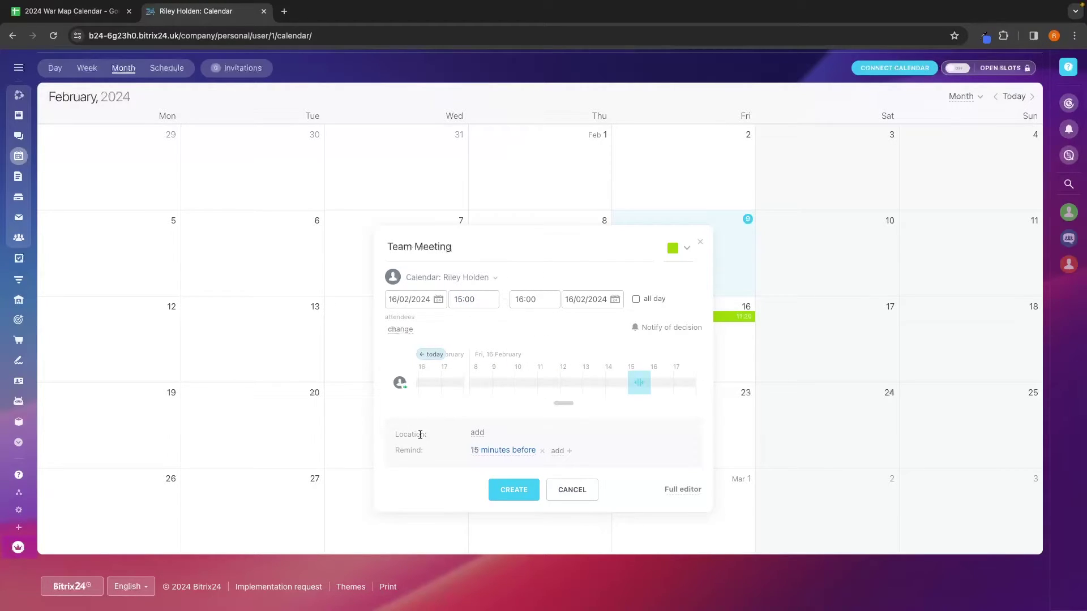
pyautogui.click(479, 433)
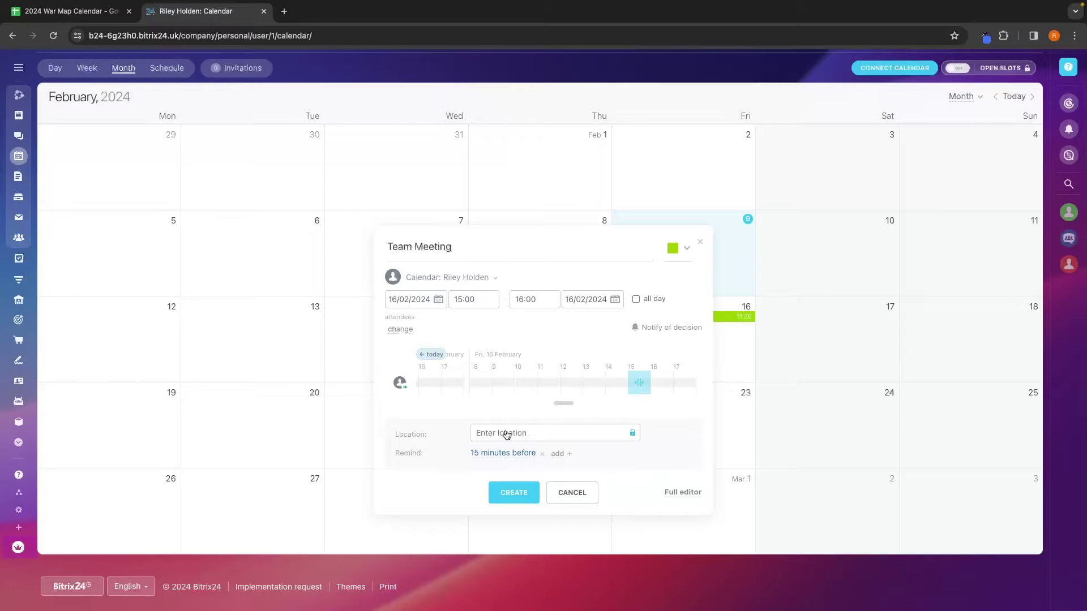
pyautogui.write('Zoom')
# Step: Open Team Meeting in the full editor and make it repeat weekly
pyautogui.click(683, 493)
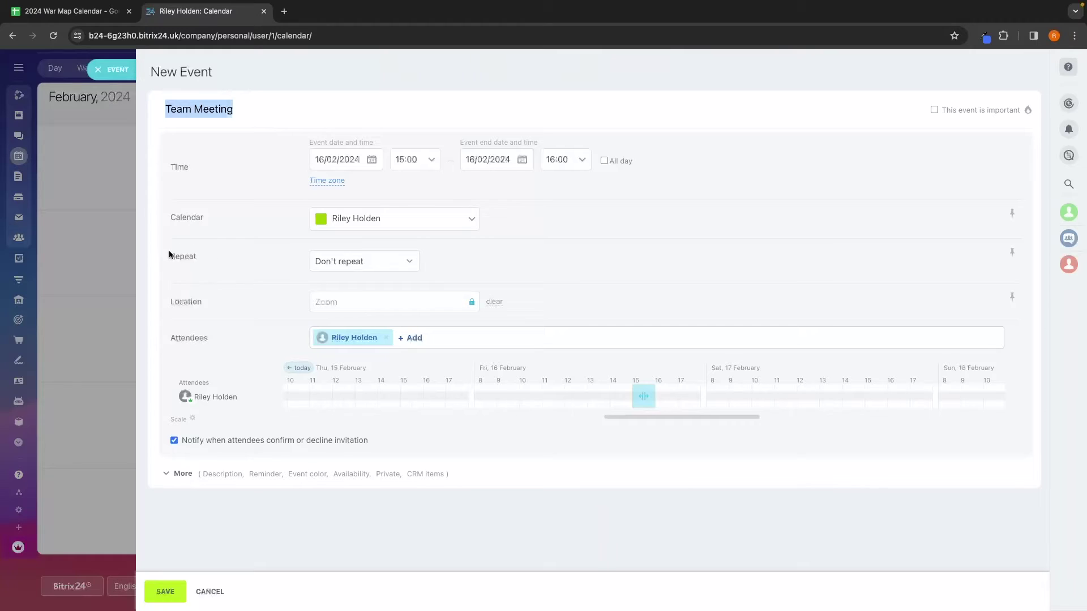
pyautogui.click(311, 262)
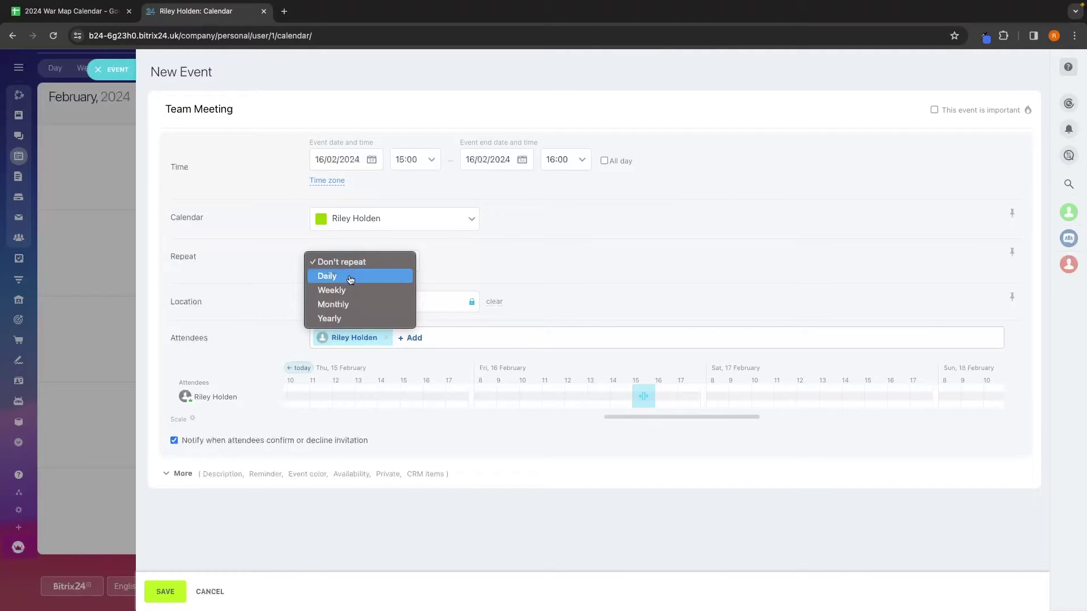
pyautogui.click(351, 291)
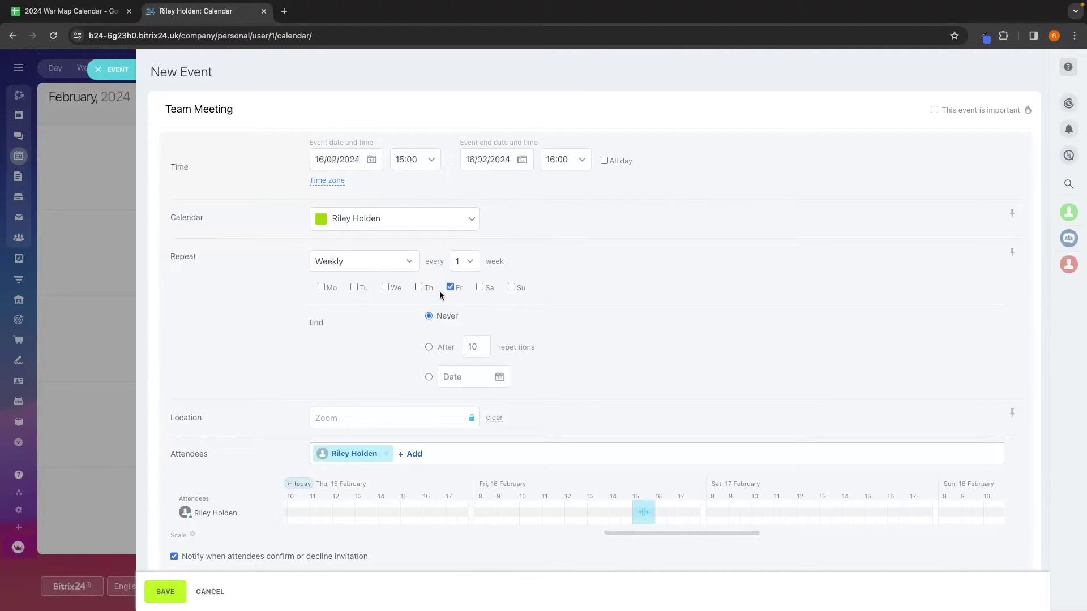
# Step: Add another employee as an attendee of the meeting
pyautogui.scroll(-1, 519, 309)
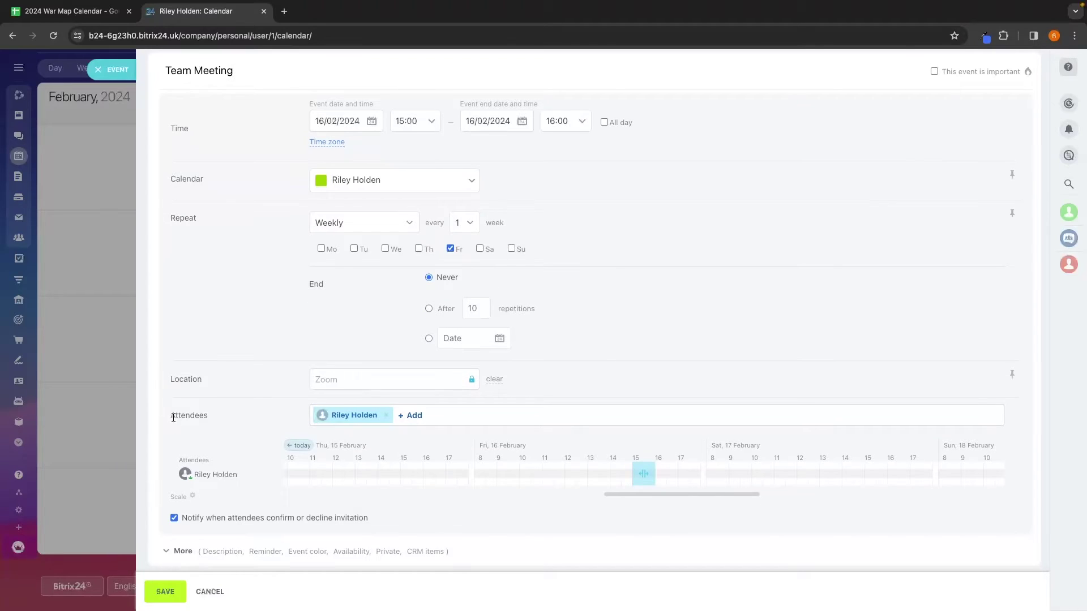
pyautogui.moveTo(172, 416); pyautogui.dragTo(208, 417)
pyautogui.click(231, 417)
pyautogui.click(409, 416)
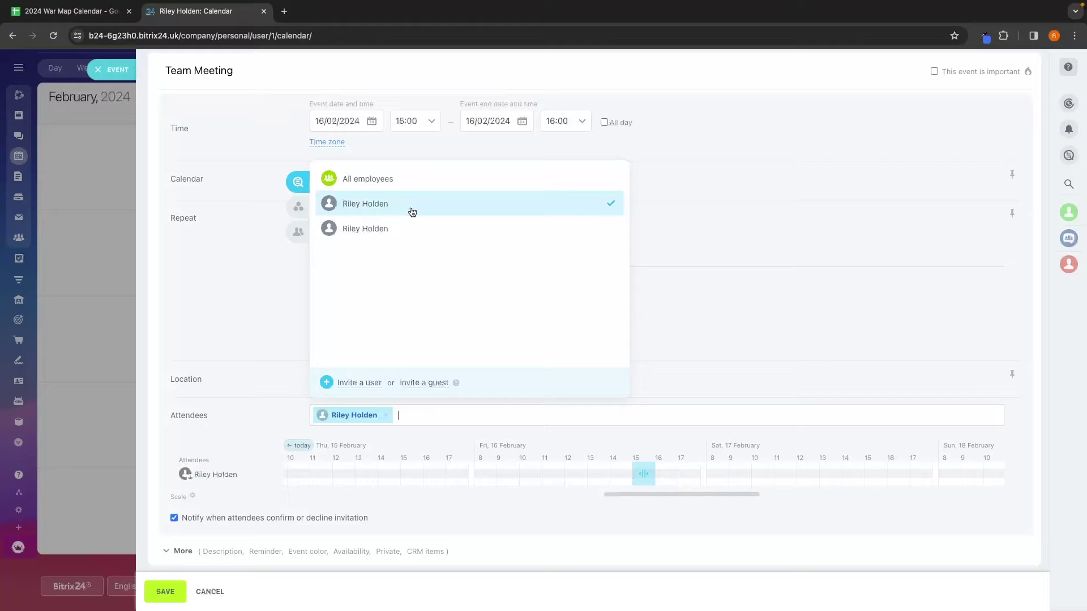
pyautogui.click(385, 233)
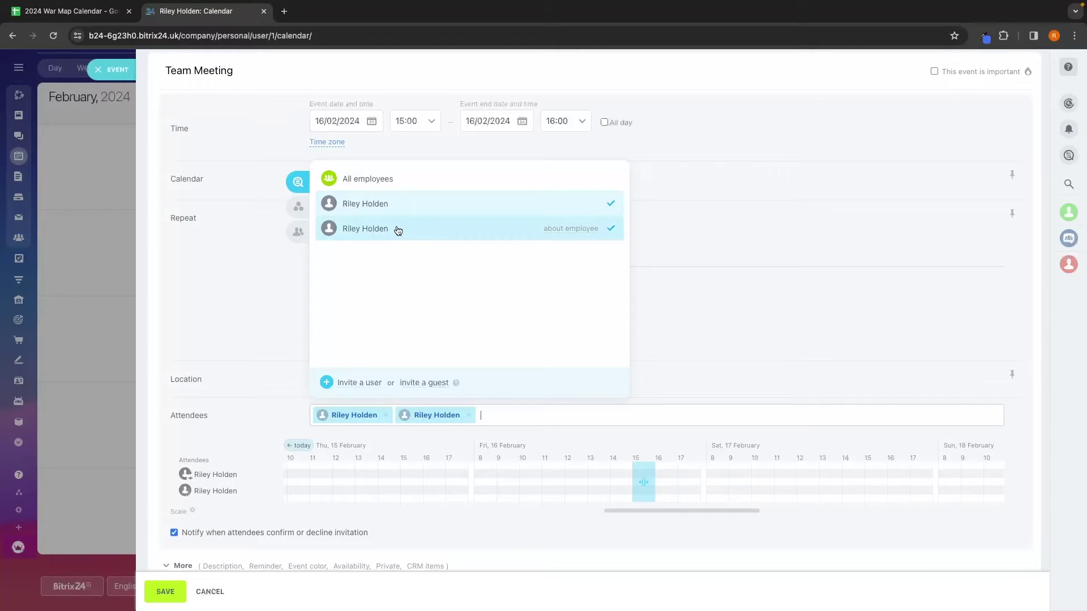
pyautogui.click(274, 422)
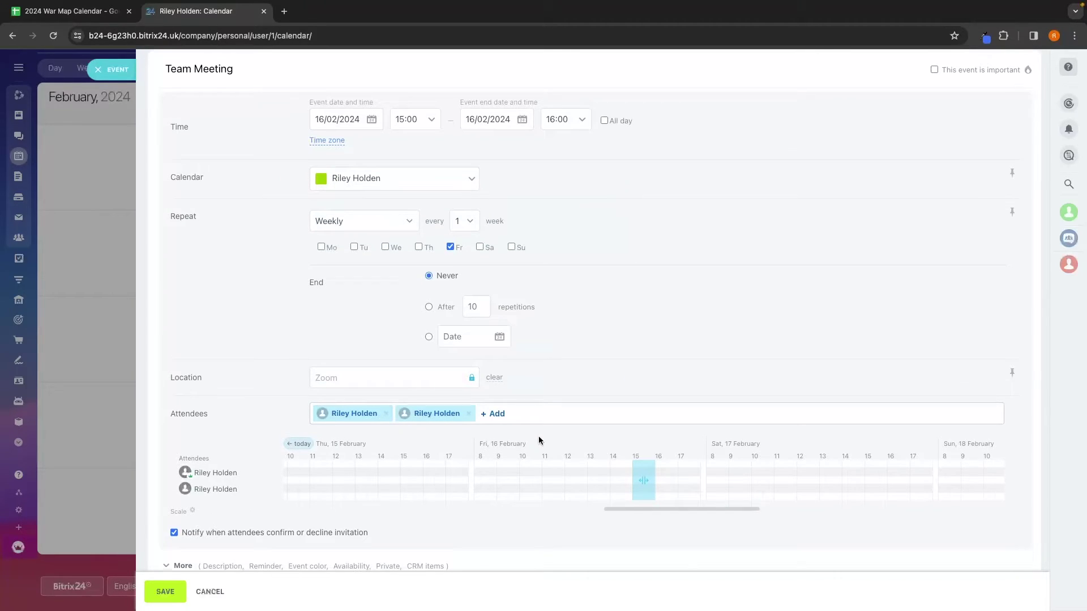
# Step: Colour the event red, keep availability as Occupied, and save it
pyautogui.scroll(-1, 538, 441)
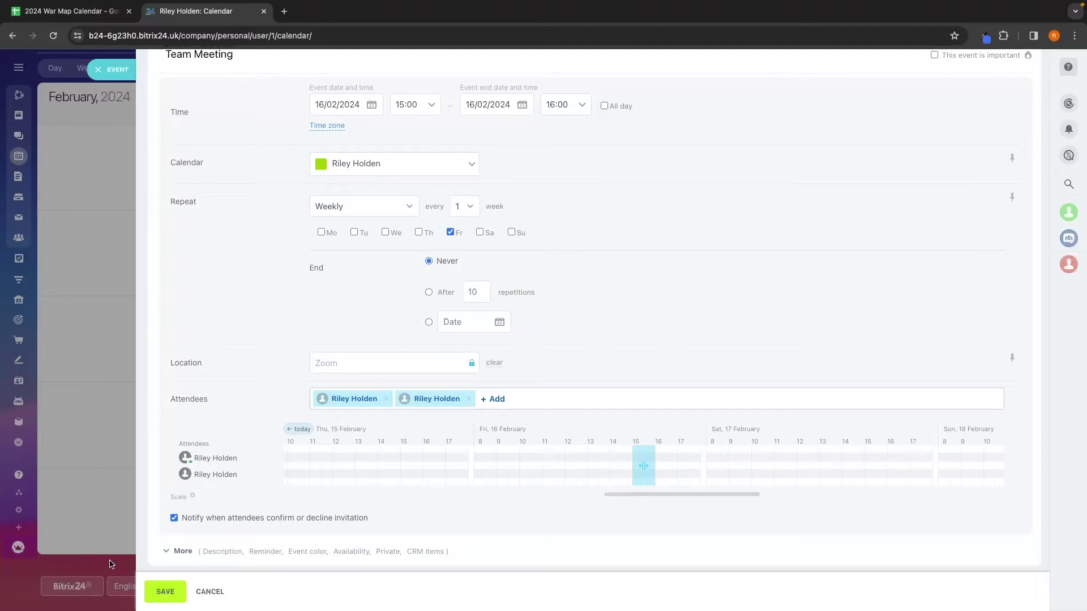
pyautogui.click(178, 552)
pyautogui.scroll(-5, 287, 486)
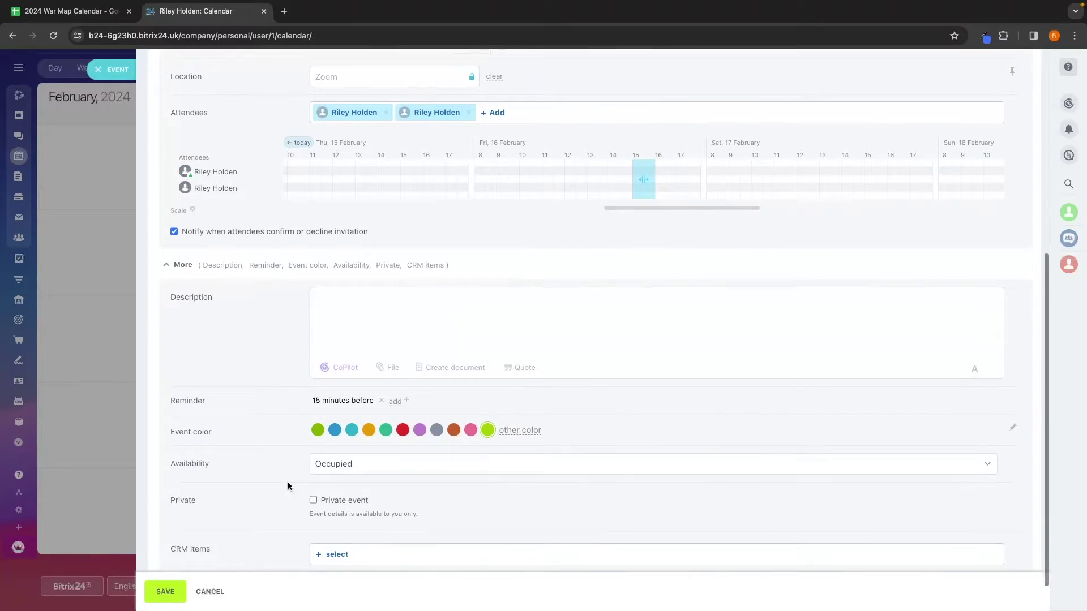
pyautogui.scroll(-1, 287, 487)
pyautogui.click(400, 390)
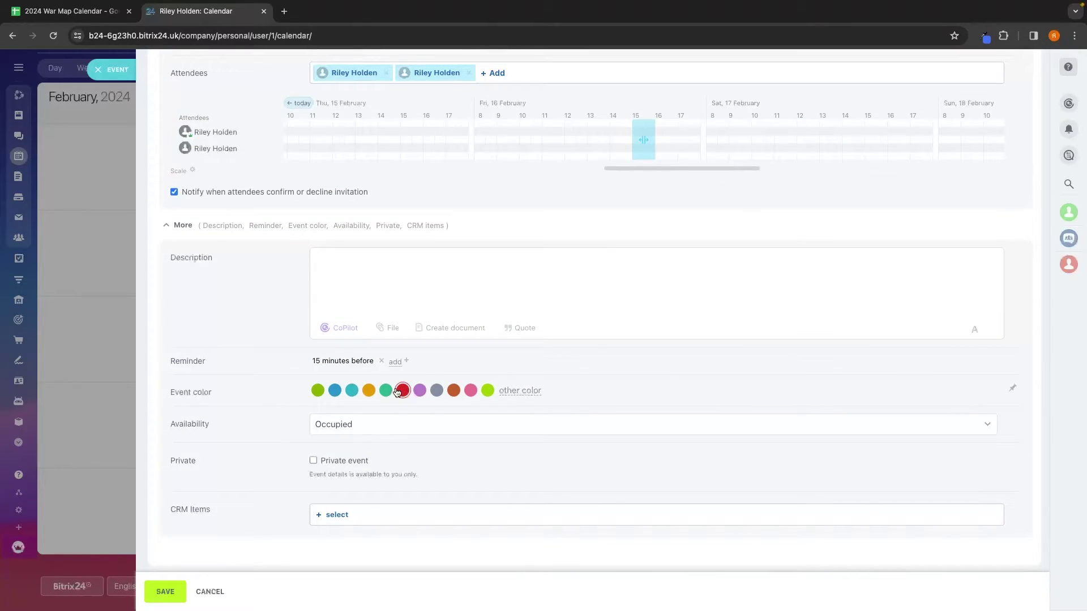
pyautogui.click(430, 290)
pyautogui.click(342, 425)
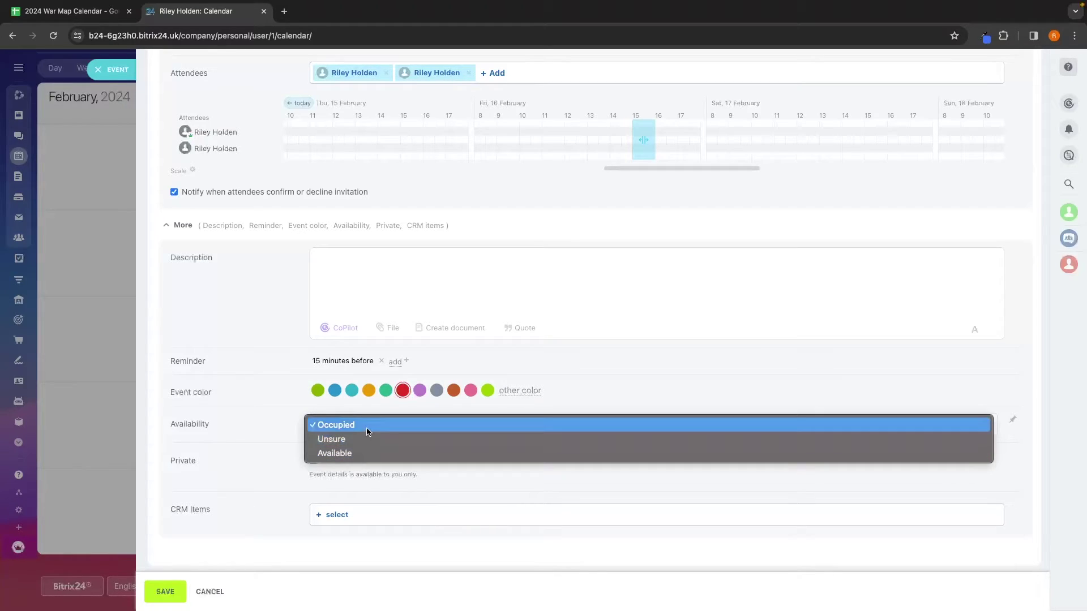
pyautogui.click(362, 430)
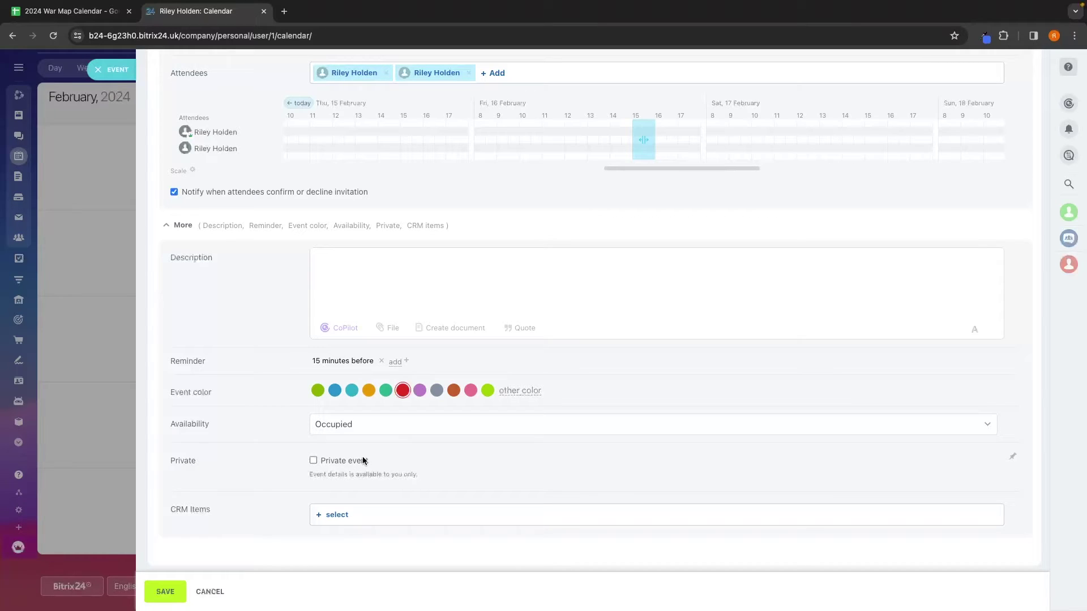
pyautogui.click(165, 592)
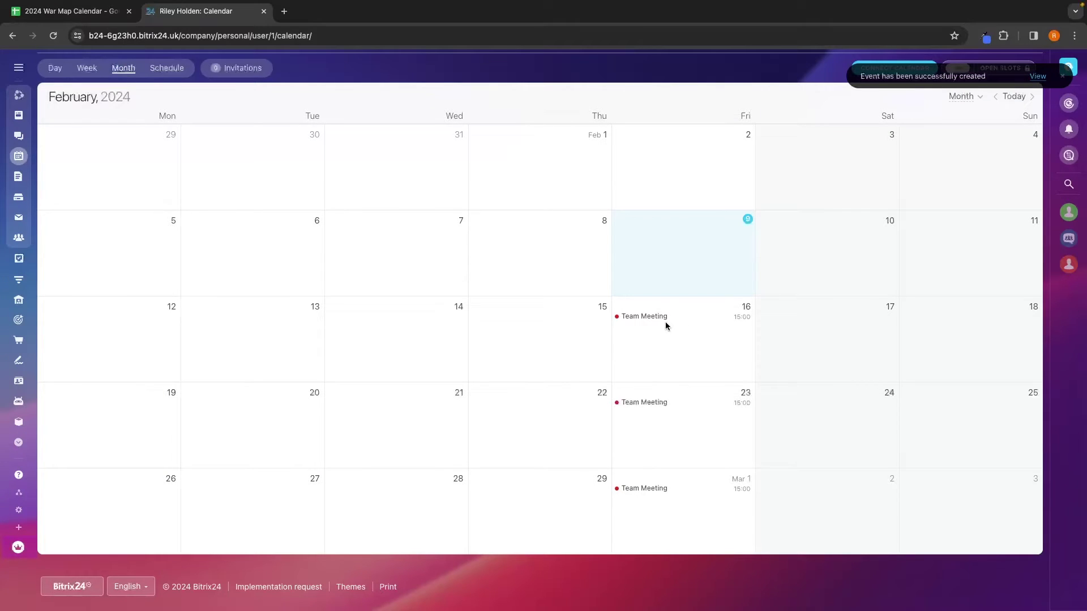
# Step: Create 'Sales call with Tom' on 14 February from 10:00 to 10:30
pyautogui.click(498, 328)
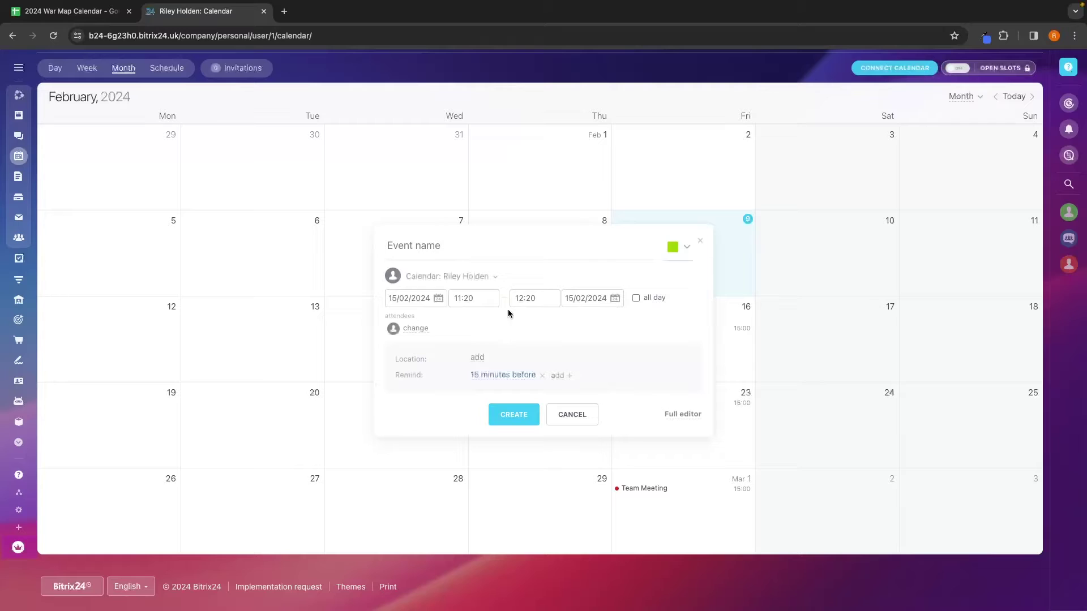
pyautogui.write('Sales call with Tom')
pyautogui.click(416, 298)
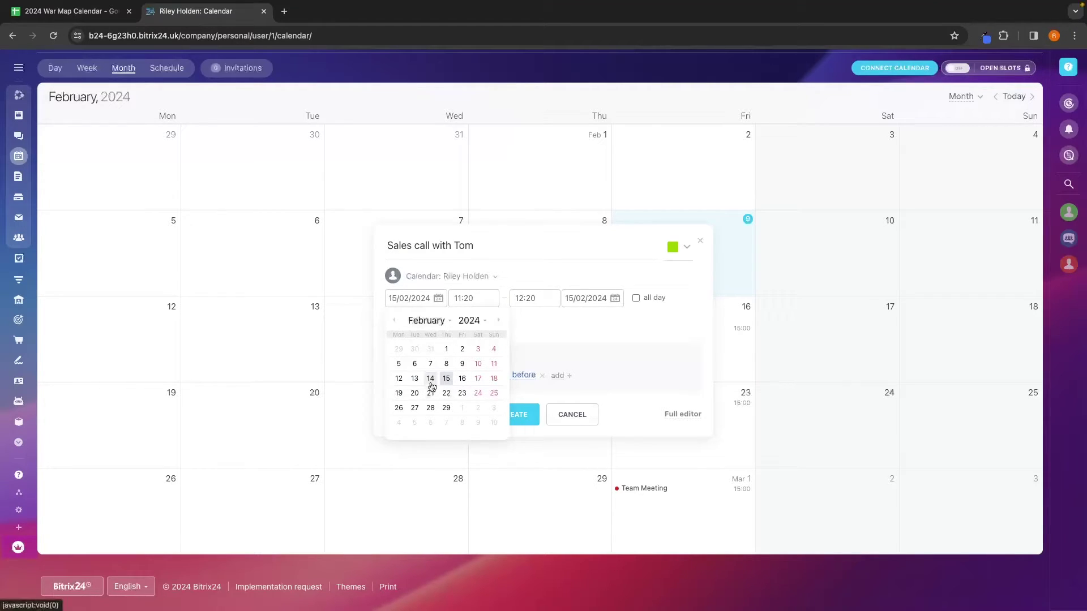
pyautogui.click(431, 379)
pyautogui.click(476, 299)
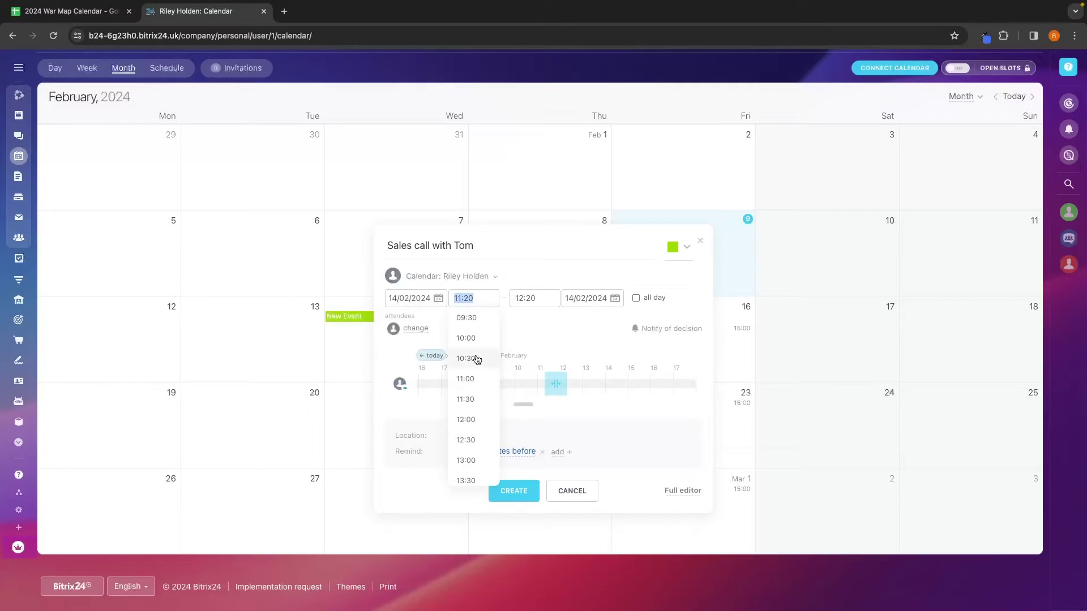
pyautogui.click(467, 338)
pyautogui.click(533, 298)
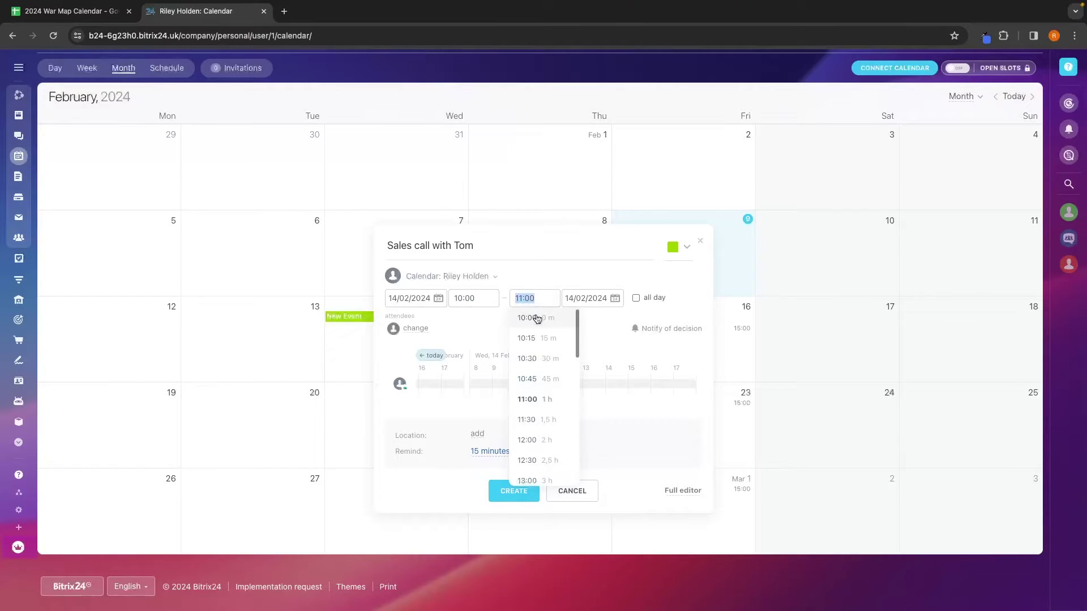
pyautogui.click(549, 359)
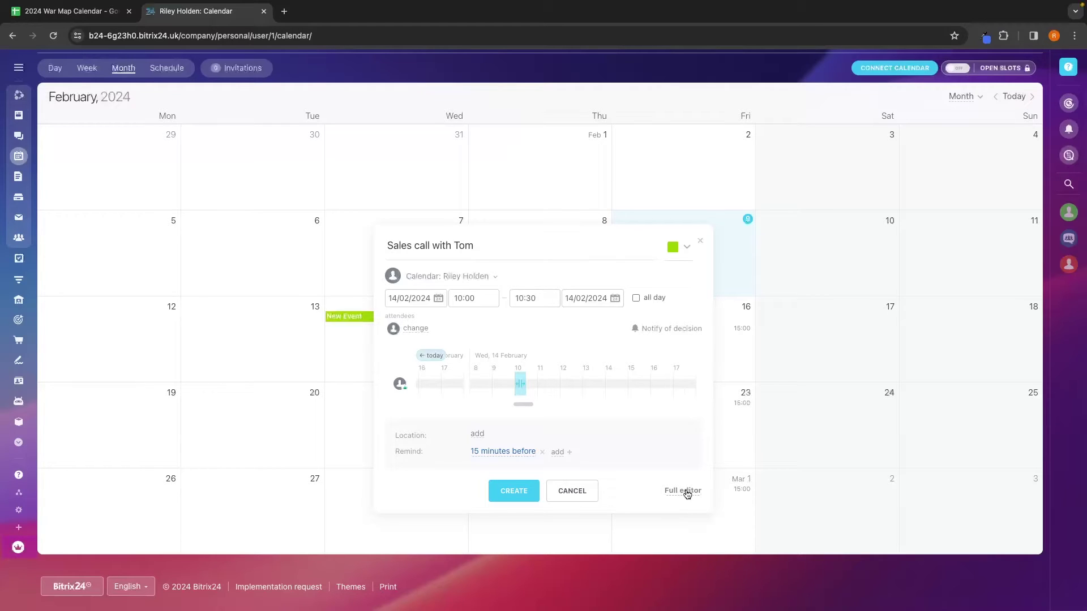
# Step: Make the Sales call event purple and save it
pyautogui.click(682, 258)
pyautogui.click(709, 290)
pyautogui.click(508, 491)
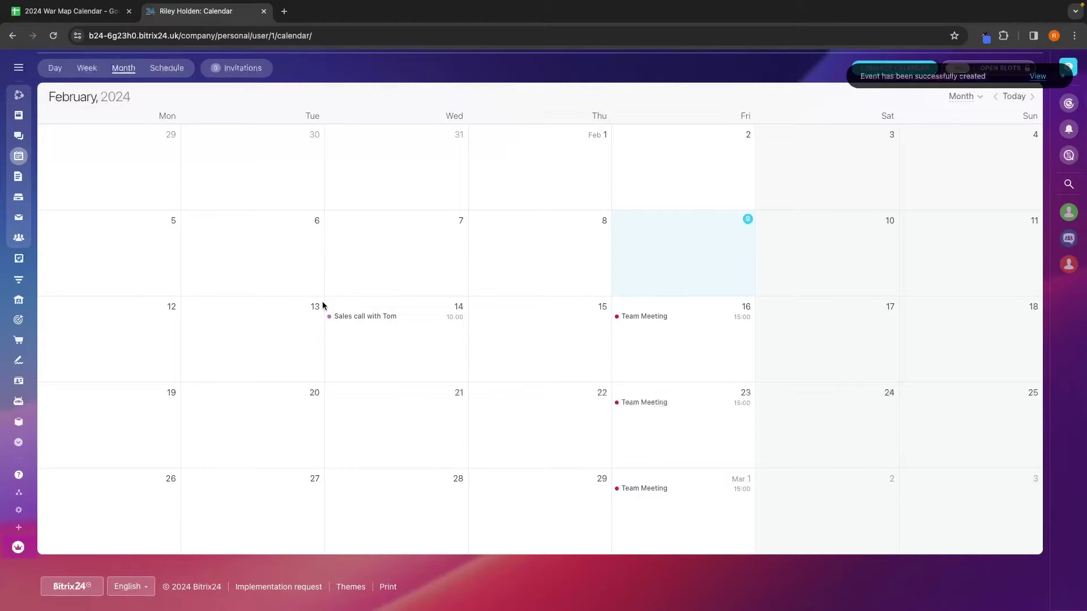
# Step: Toggle the calendar to Week view and back to Month, then head to Tasks
pyautogui.scroll(2, 391, 352)
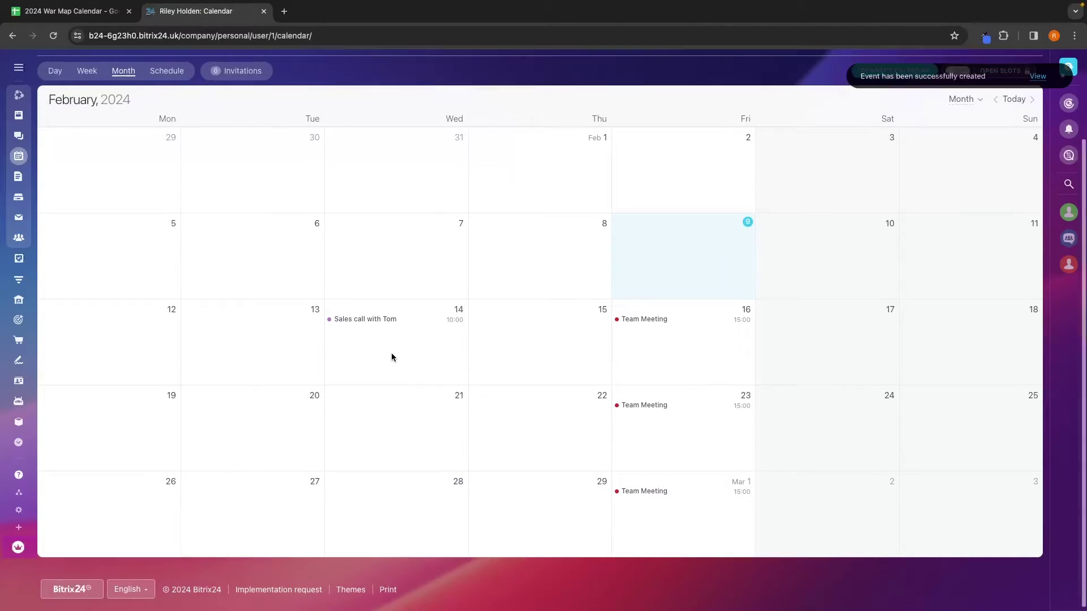
pyautogui.scroll(3, 392, 354)
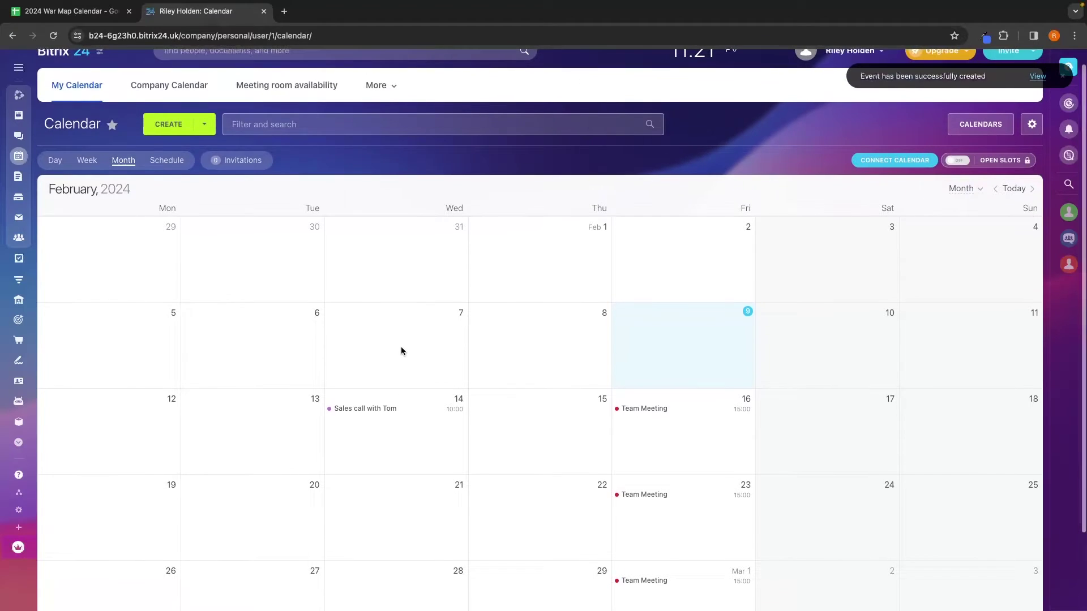
pyautogui.scroll(-4, 401, 339)
pyautogui.click(87, 102)
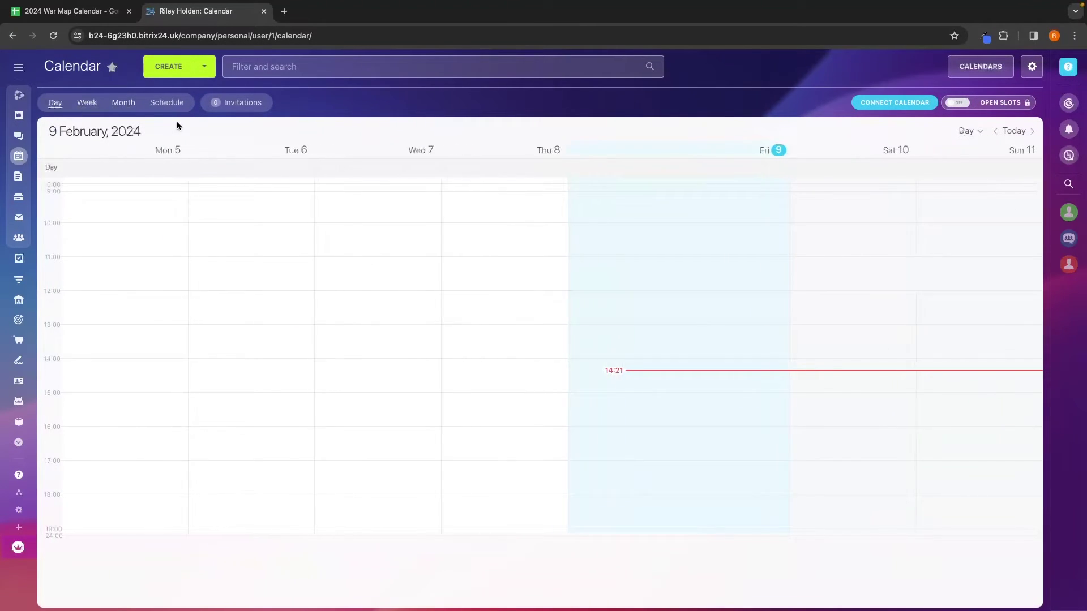
pyautogui.click(123, 103)
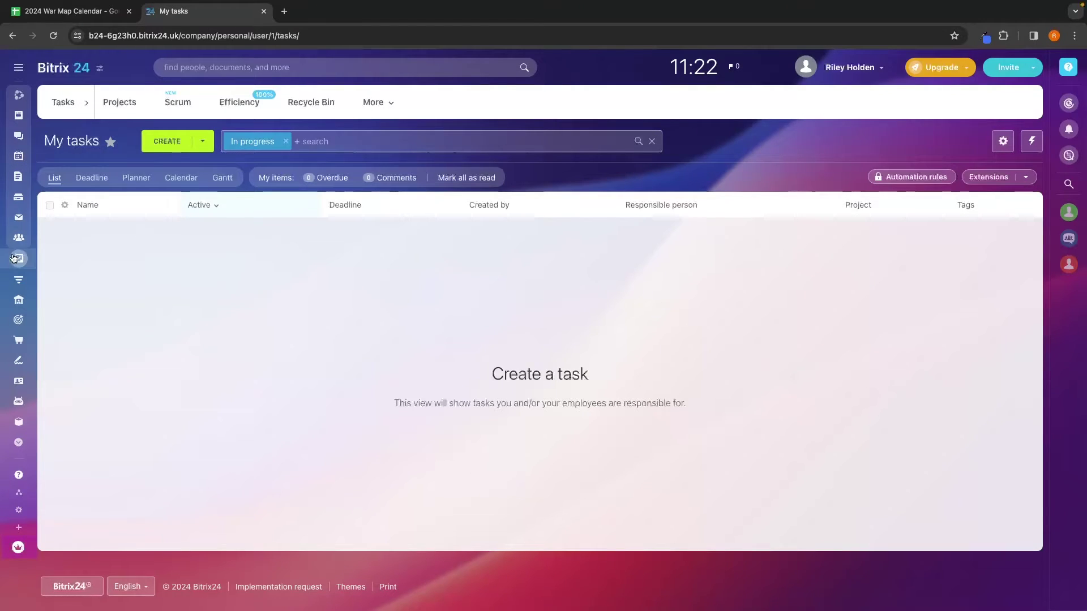
pyautogui.moveTo(16, 260)
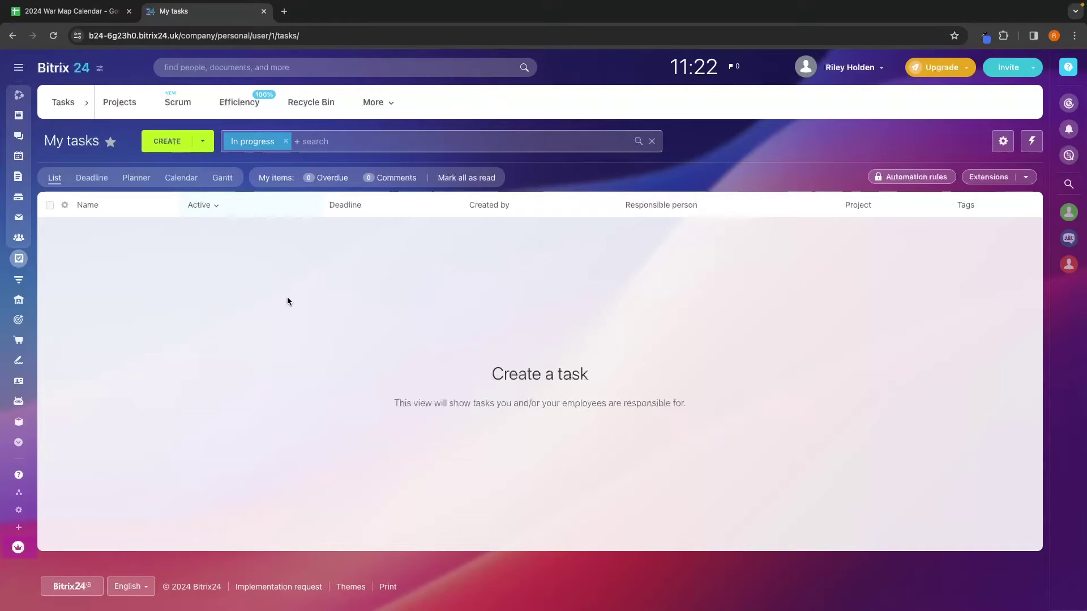
# Step: Start a new task named 'Create new Facebook ads' with placeholder description text
pyautogui.click(167, 145)
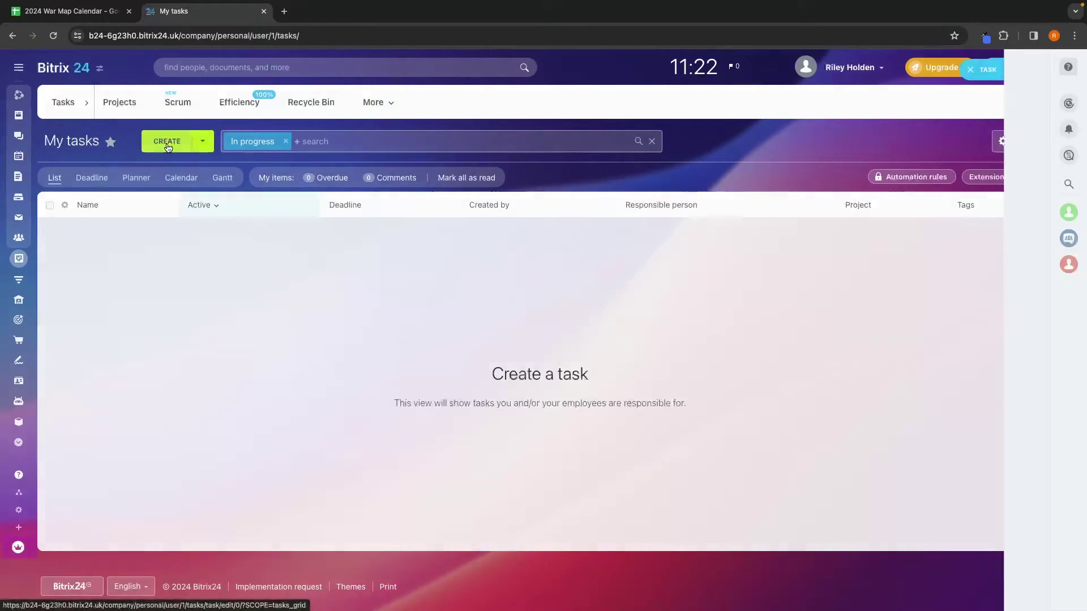
pyautogui.click(215, 109)
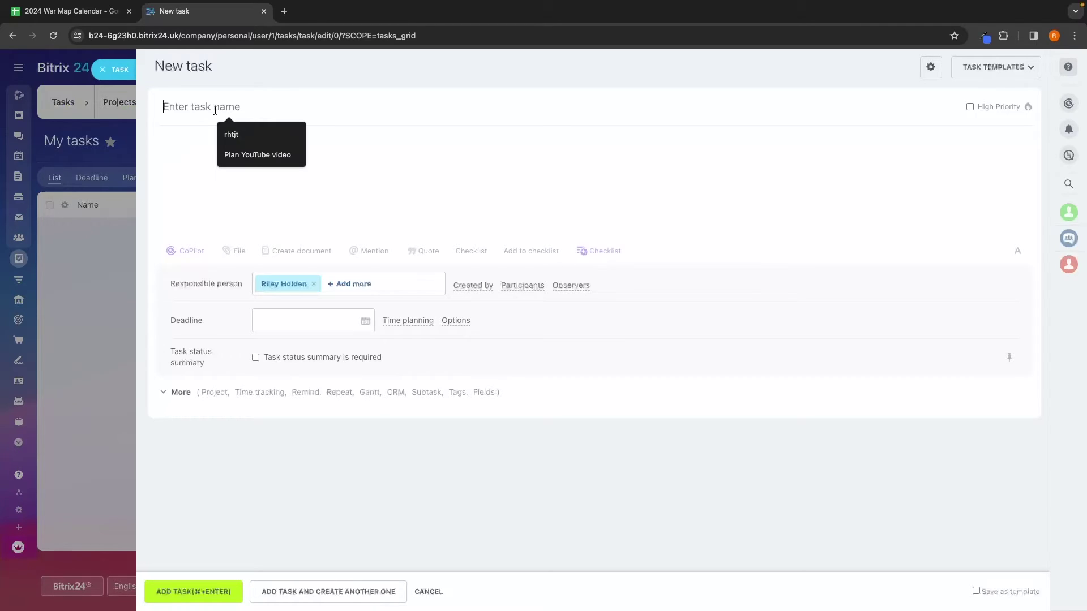
pyautogui.write('Create new Facebook ads')
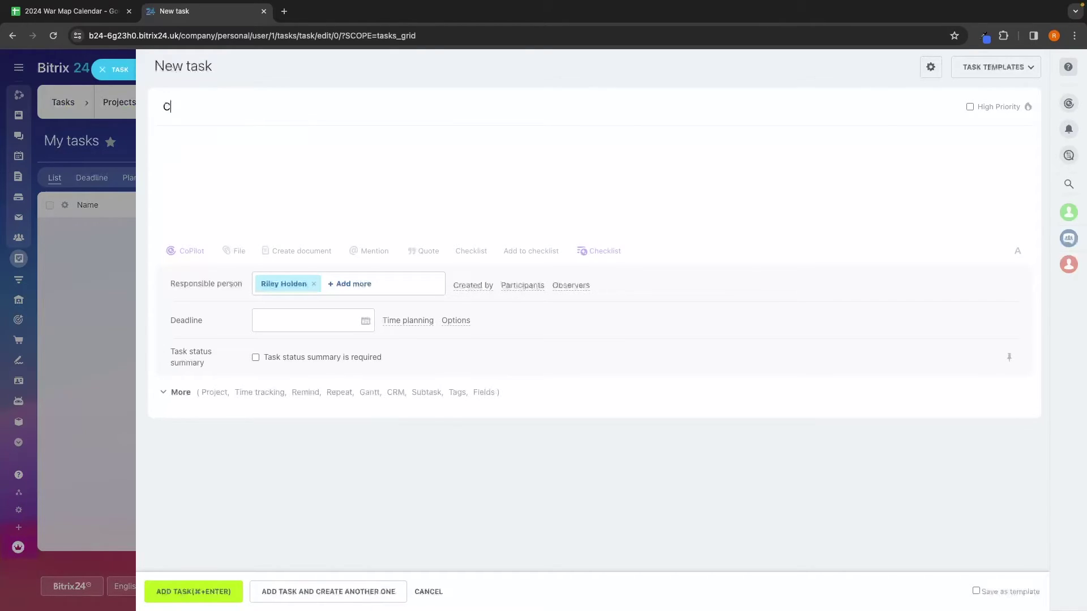
pyautogui.click(243, 162)
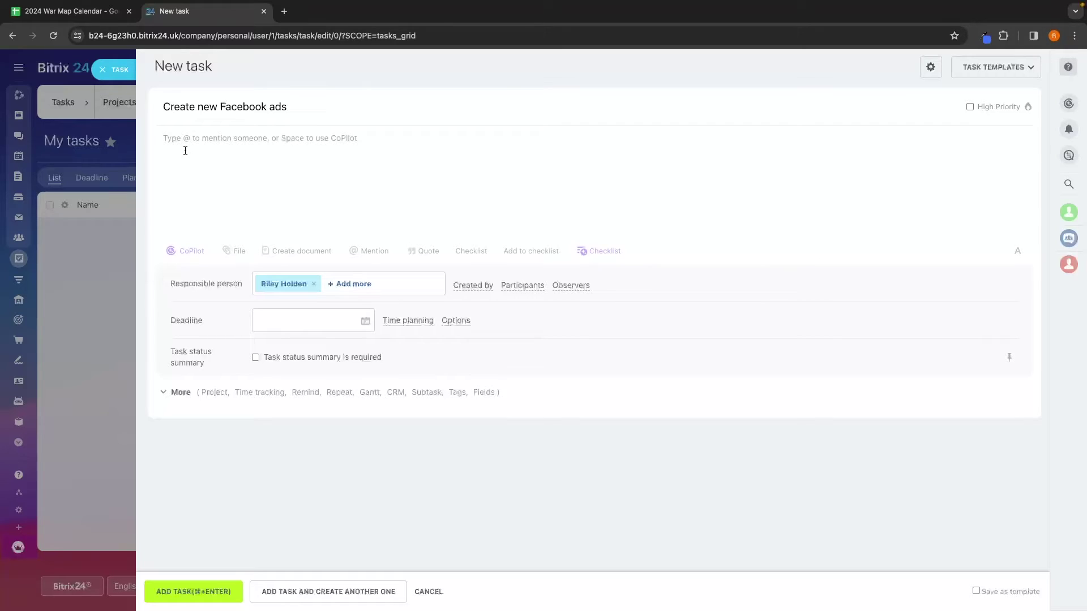
pyautogui.write('fjakngkjsngks jdgbkjsdbg jhsdbg jhdgrb jhg')
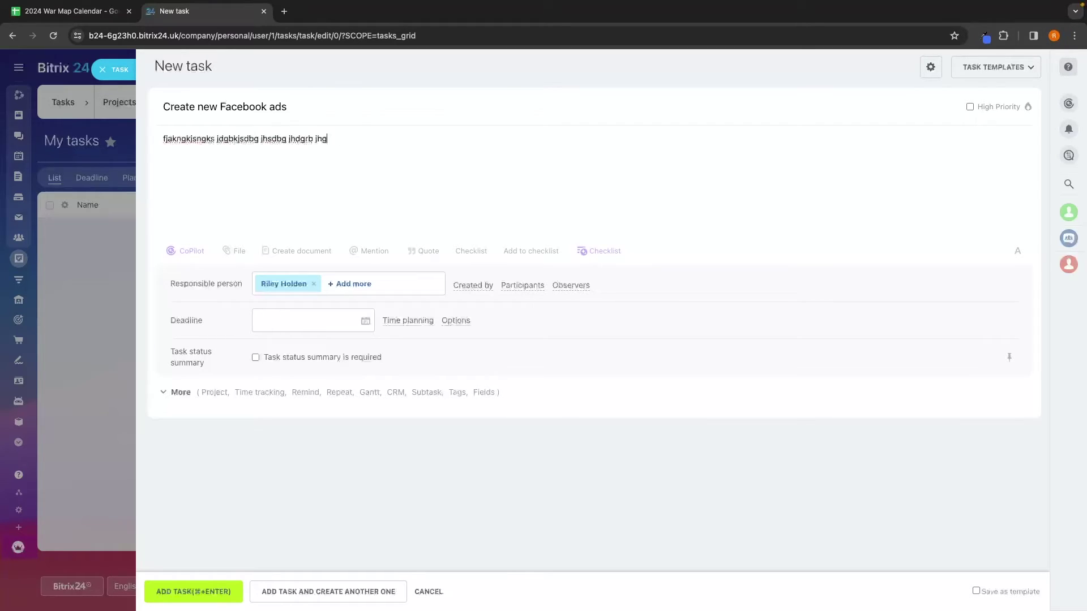
pyautogui.write('b jhkszbg')
# Step: Set the deadline to 12/02/2024 19:00 and check the Project field without choosing one
pyautogui.click(279, 320)
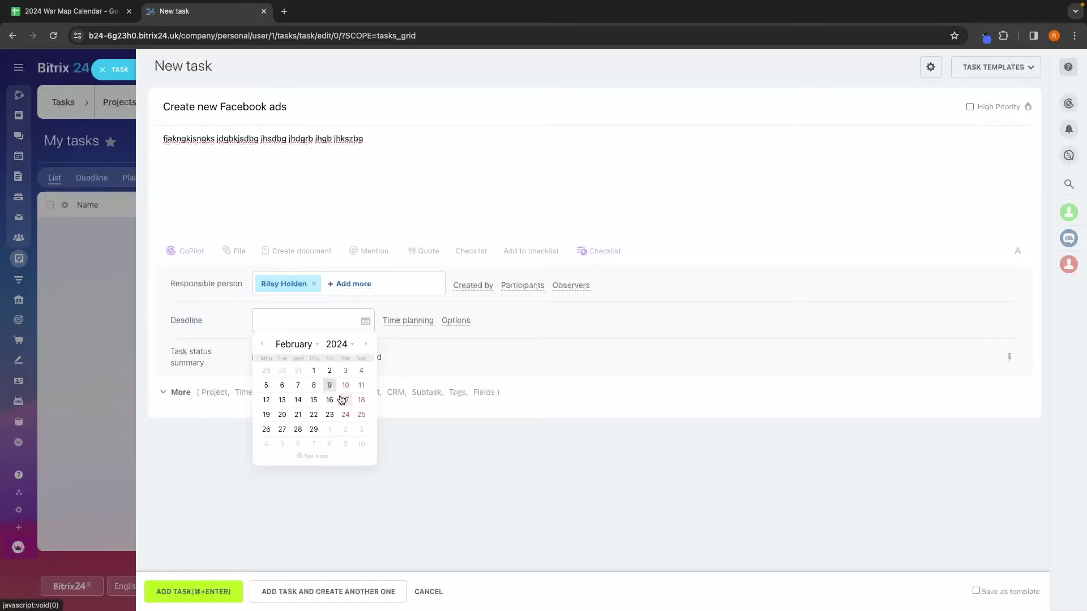
pyautogui.click(270, 401)
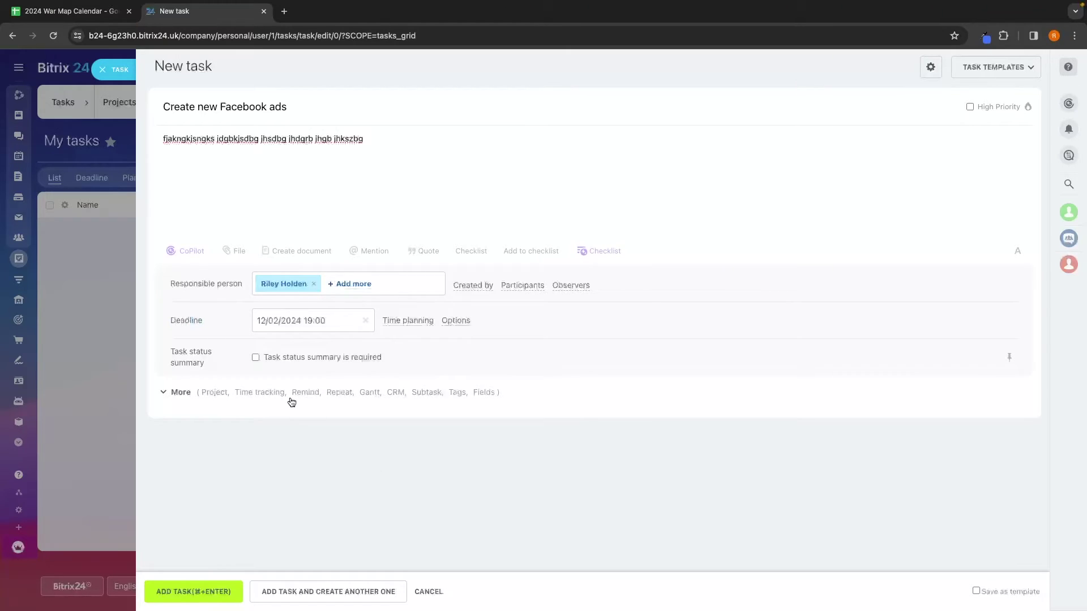
pyautogui.click(193, 392)
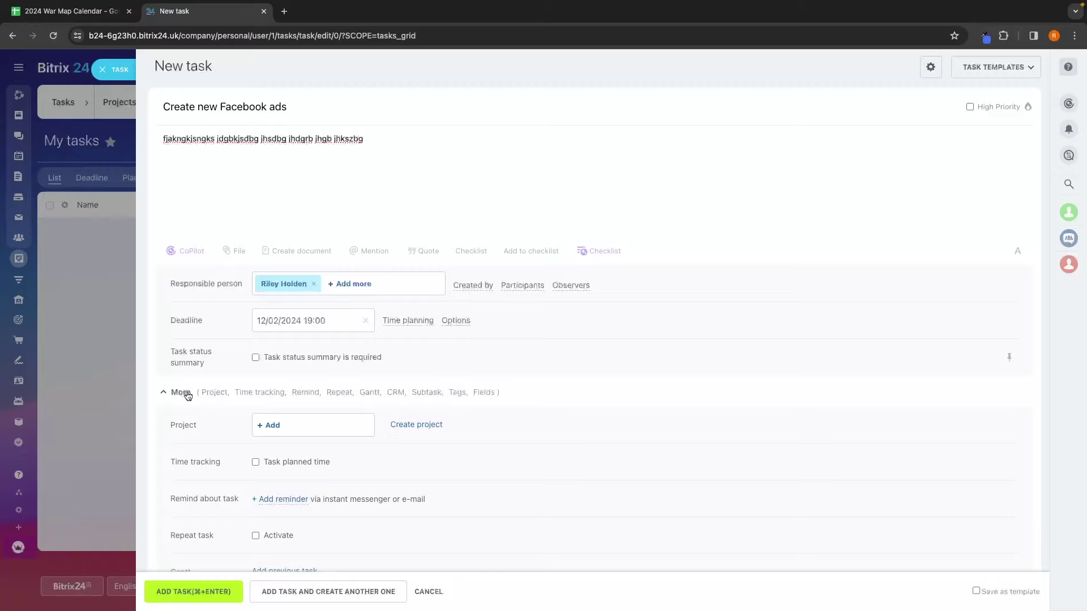
pyautogui.scroll(-3, 188, 396)
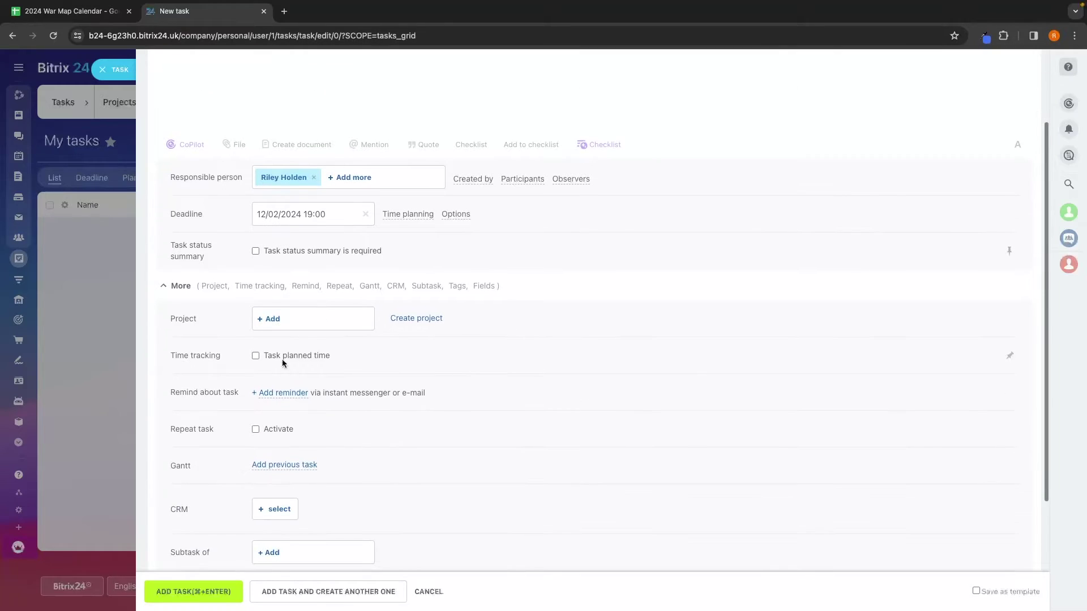
pyautogui.click(272, 319)
pyautogui.click(210, 332)
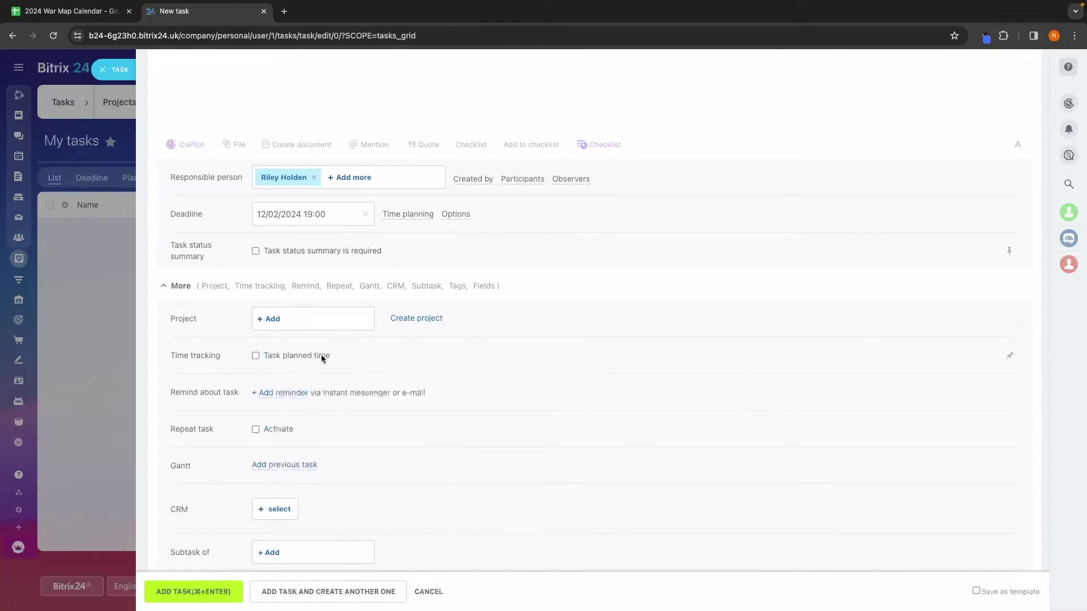
pyautogui.scroll(-3, 307, 380)
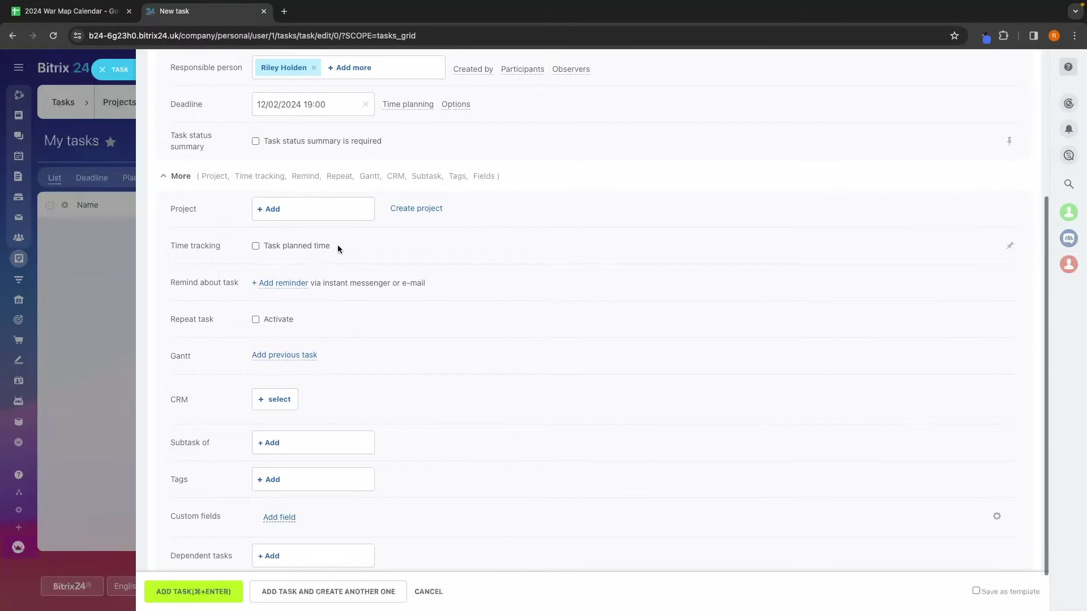
pyautogui.scroll(5, 331, 360)
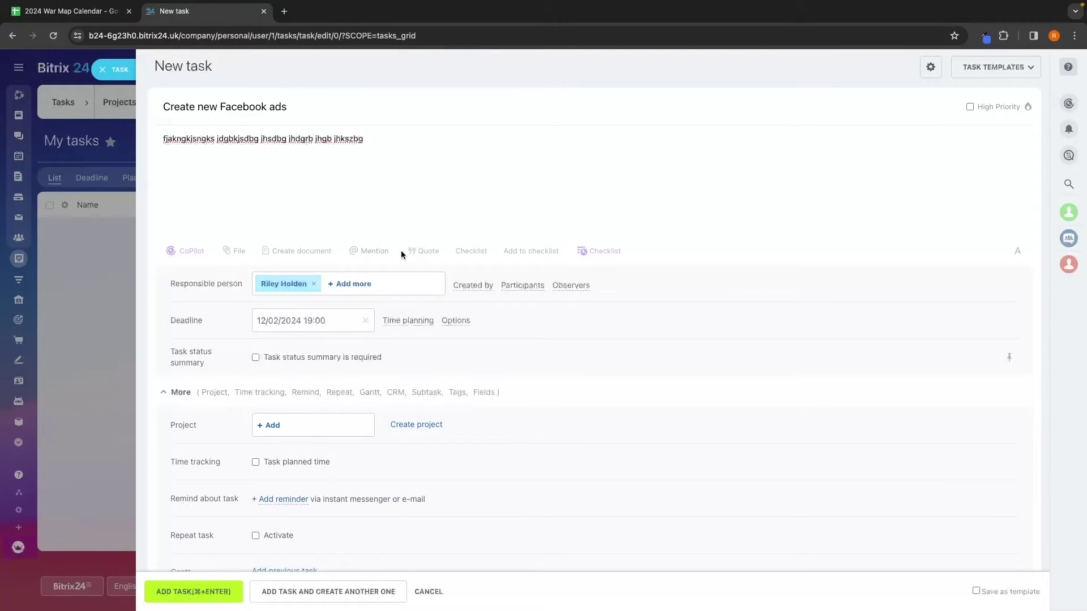
# Step: Paste the five ad-campaign steps as a checklist and add the task
pyautogui.click(463, 252)
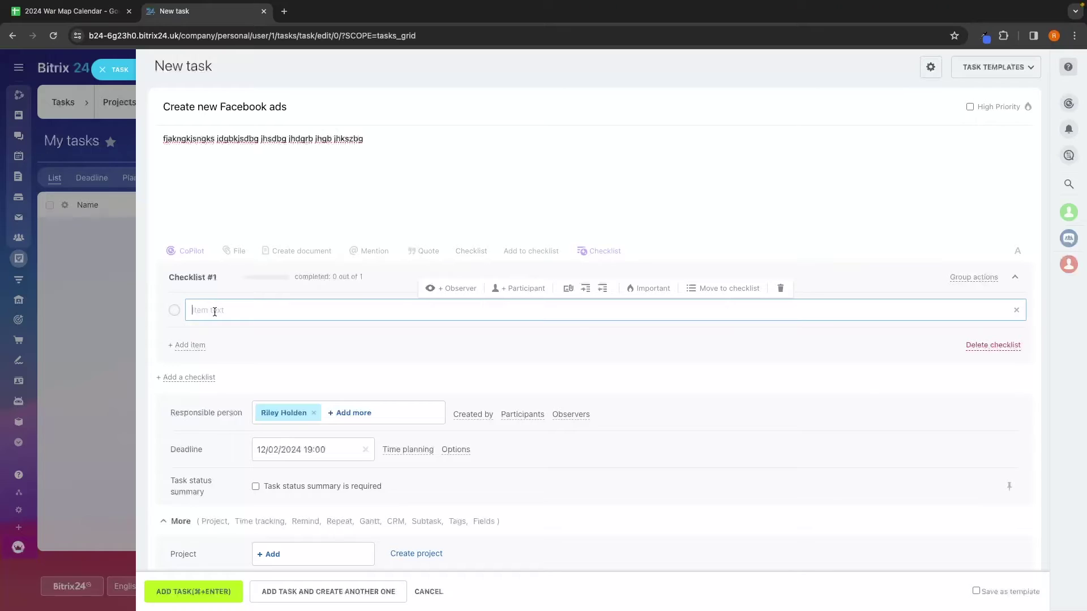
pyautogui.write('Create 10 image ad creatives Create 10 video ad creatives Test campaigns with $100 per day ad spend Cut losers Scale winner')
pyautogui.scroll(2, 261, 290)
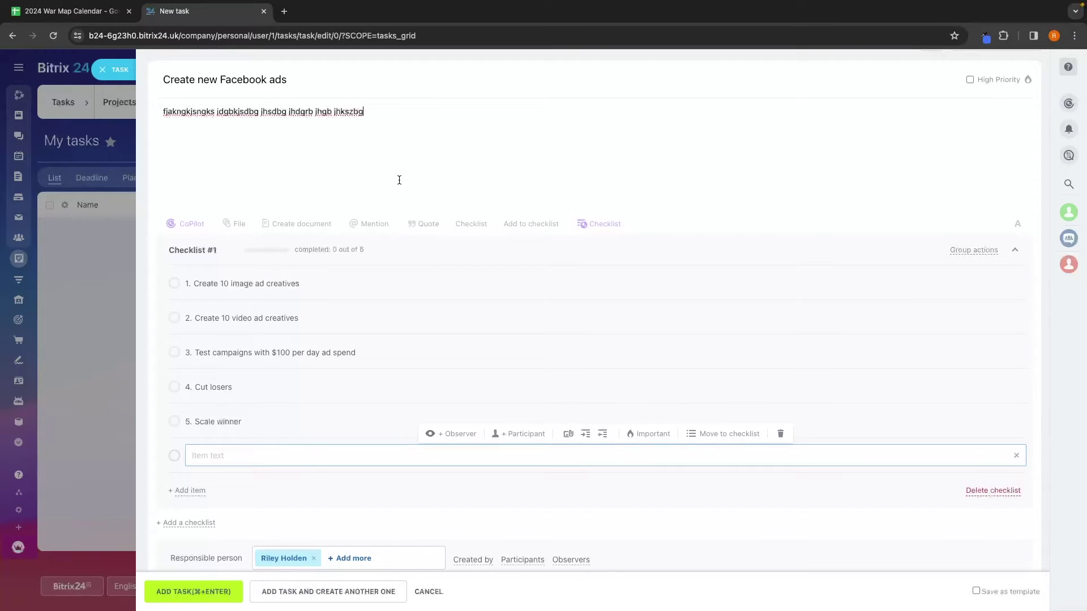
pyautogui.scroll(1, 399, 180)
pyautogui.scroll(-3, 795, 283)
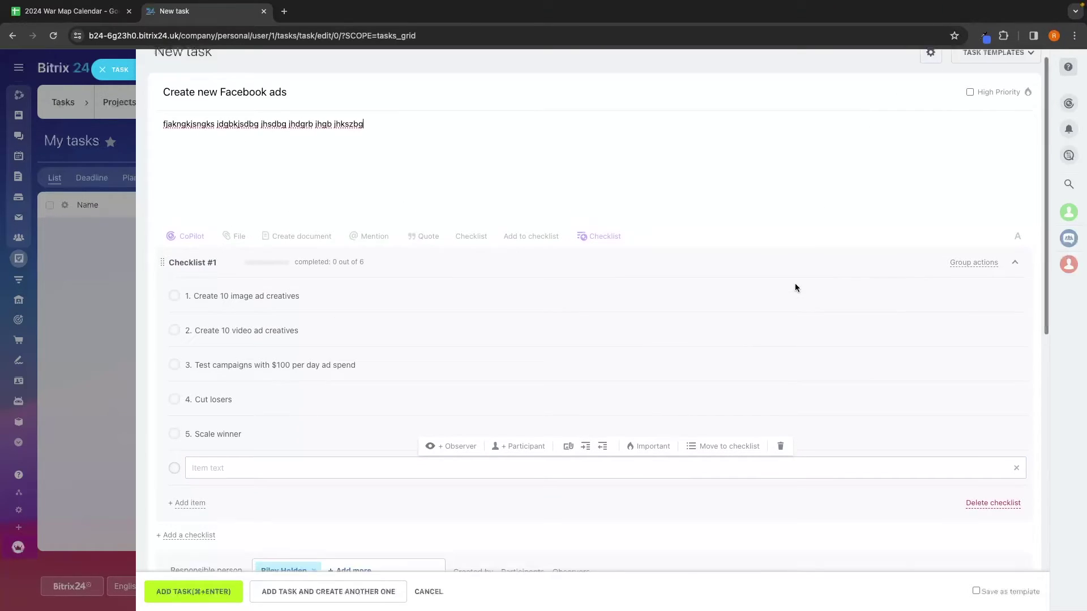
pyautogui.click(214, 595)
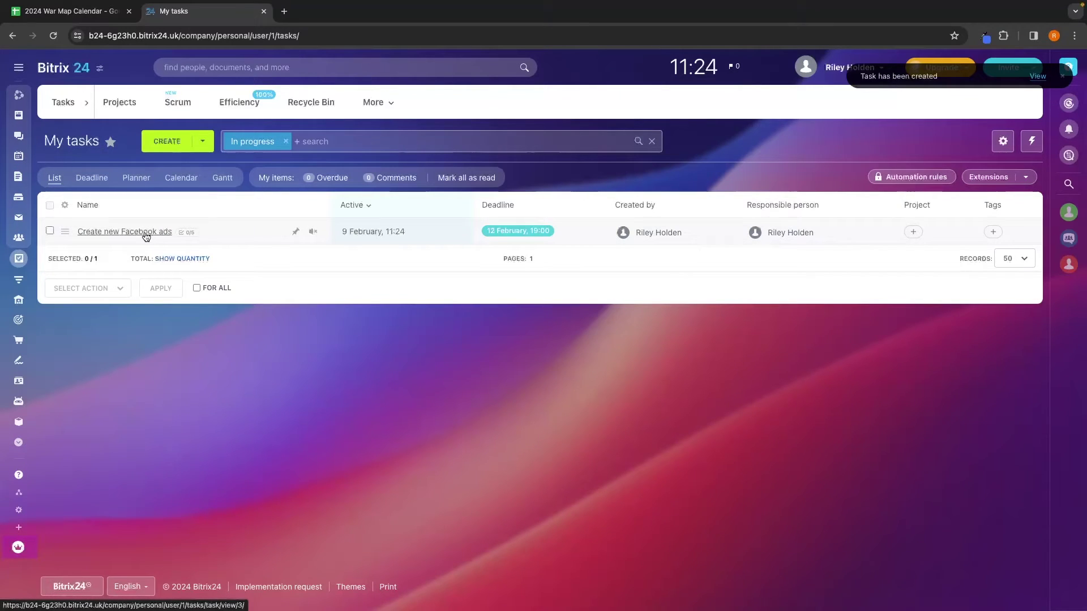
# Step: Open the Facebook ads task, tick all five checklist items, and close it
pyautogui.click(186, 237)
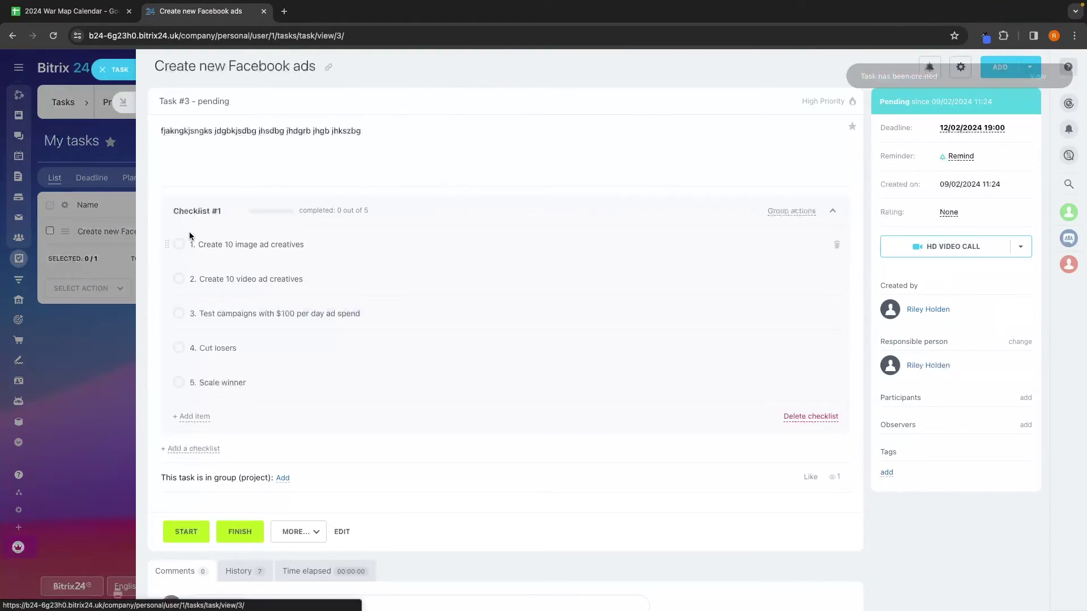
pyautogui.scroll(-1, 201, 240)
pyautogui.click(179, 226)
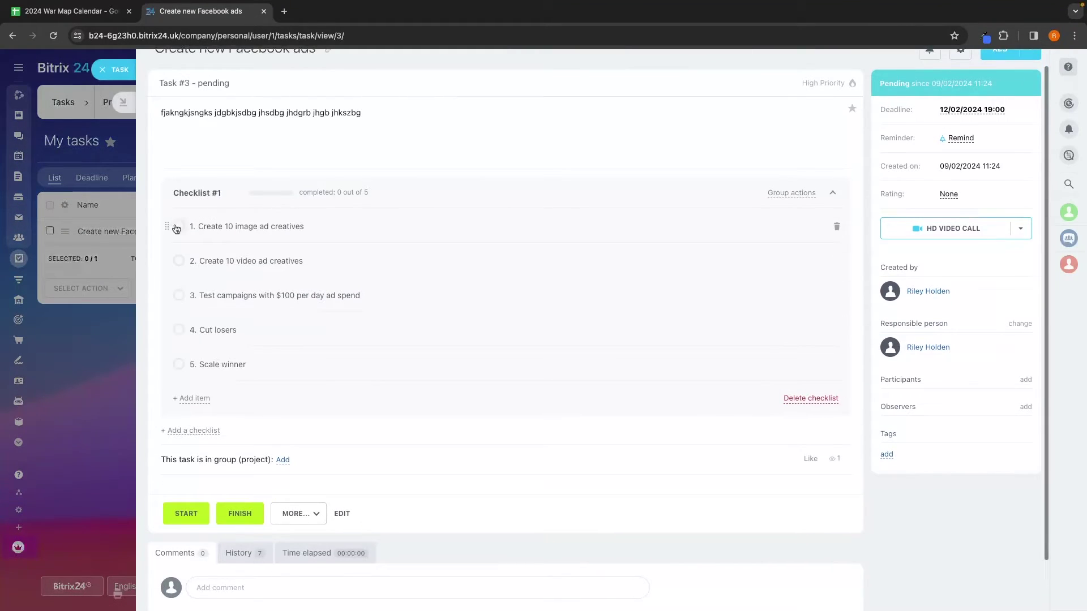
pyautogui.click(179, 261)
pyautogui.click(179, 295)
pyautogui.click(179, 329)
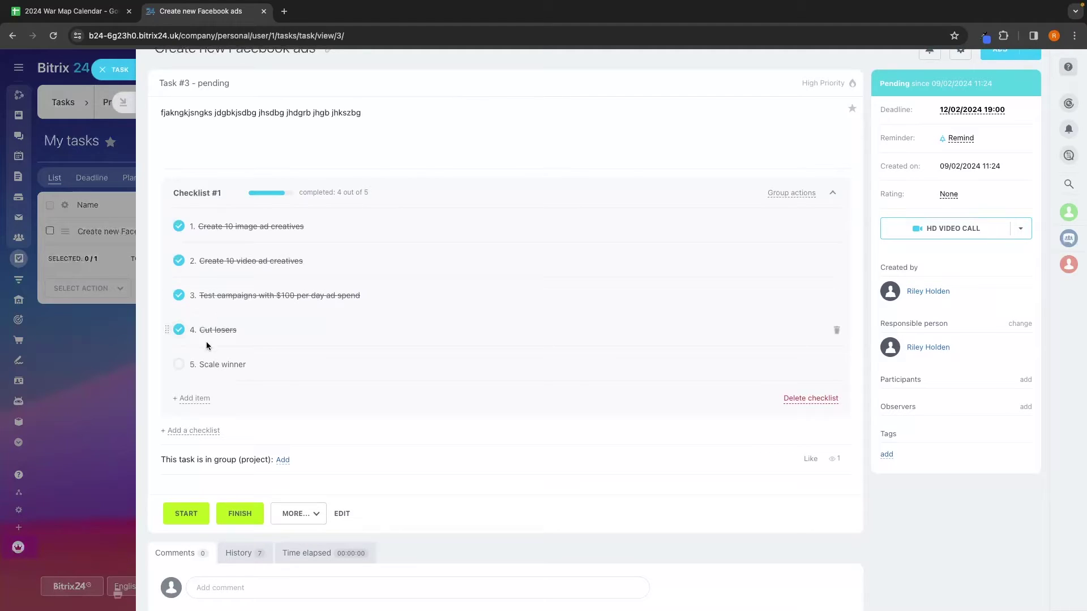
pyautogui.click(178, 365)
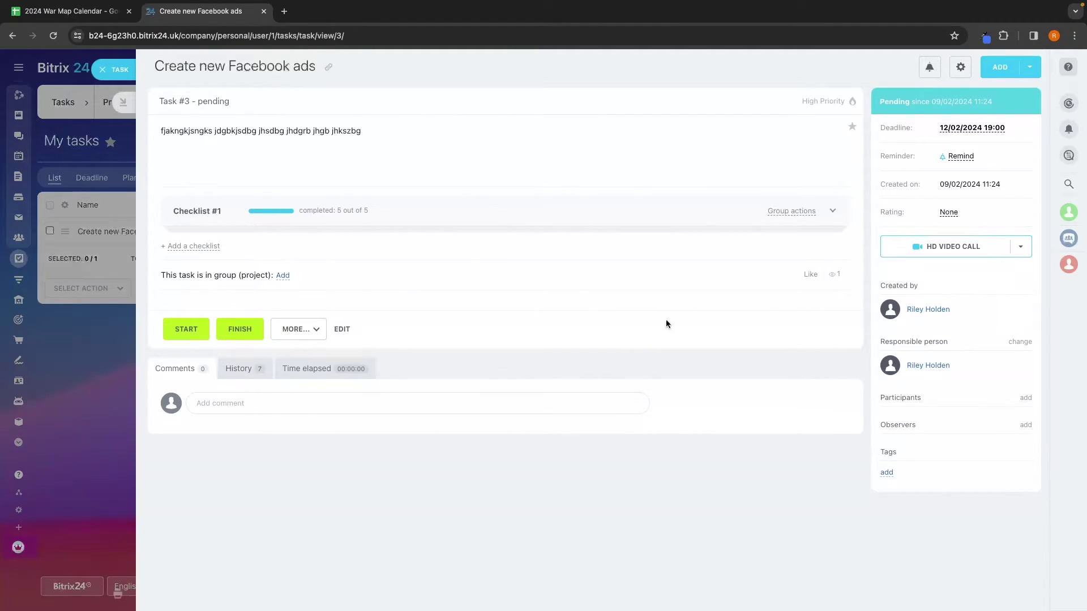
pyautogui.click(106, 269)
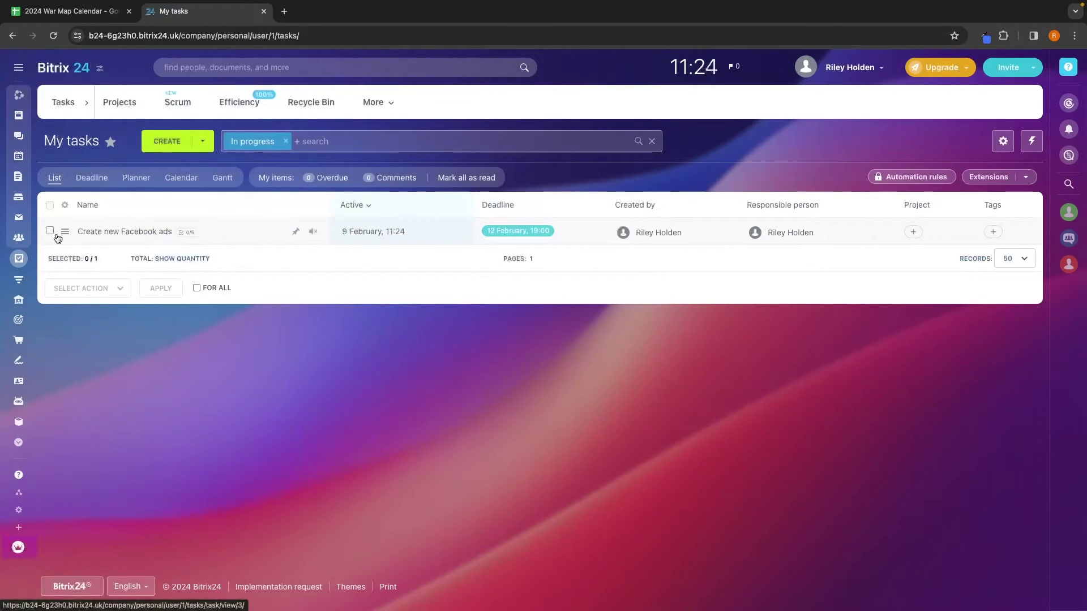
# Step: Switch My tasks to the Deadline view and back to the plain list
pyautogui.click(54, 178)
pyautogui.click(92, 180)
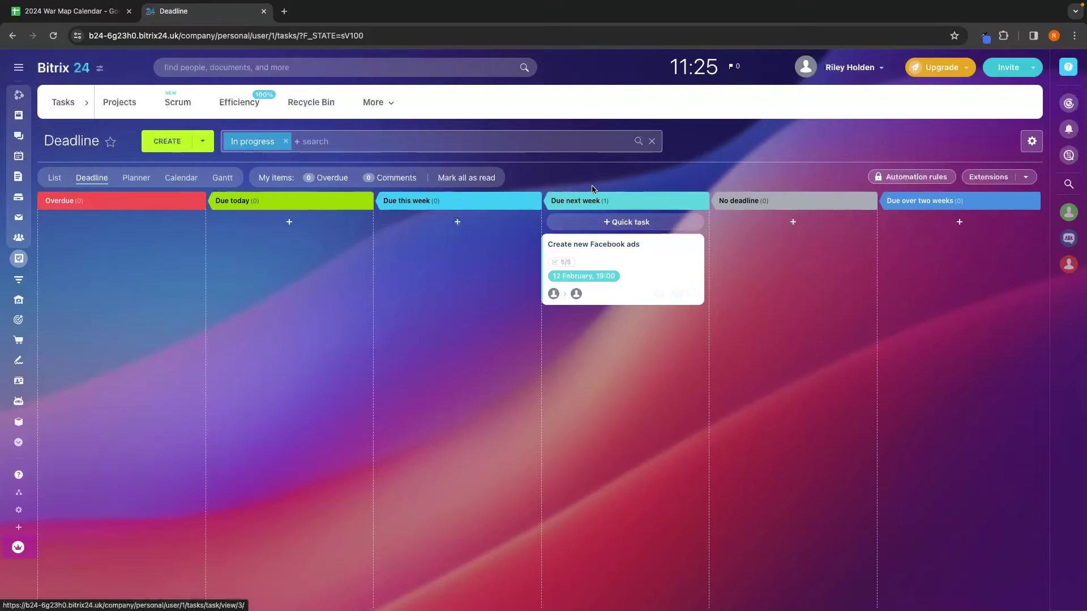
pyautogui.click(56, 179)
# Step: Add a 'Call Tom' task due 9 February at 19:00, then view tasks by deadline
pyautogui.click(186, 142)
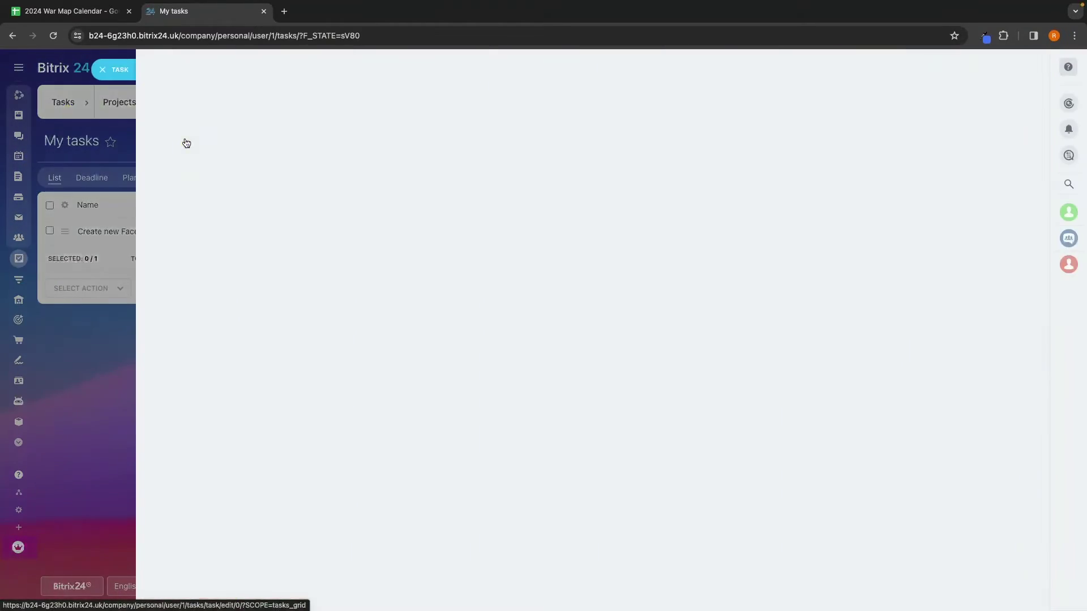
pyautogui.click(334, 112)
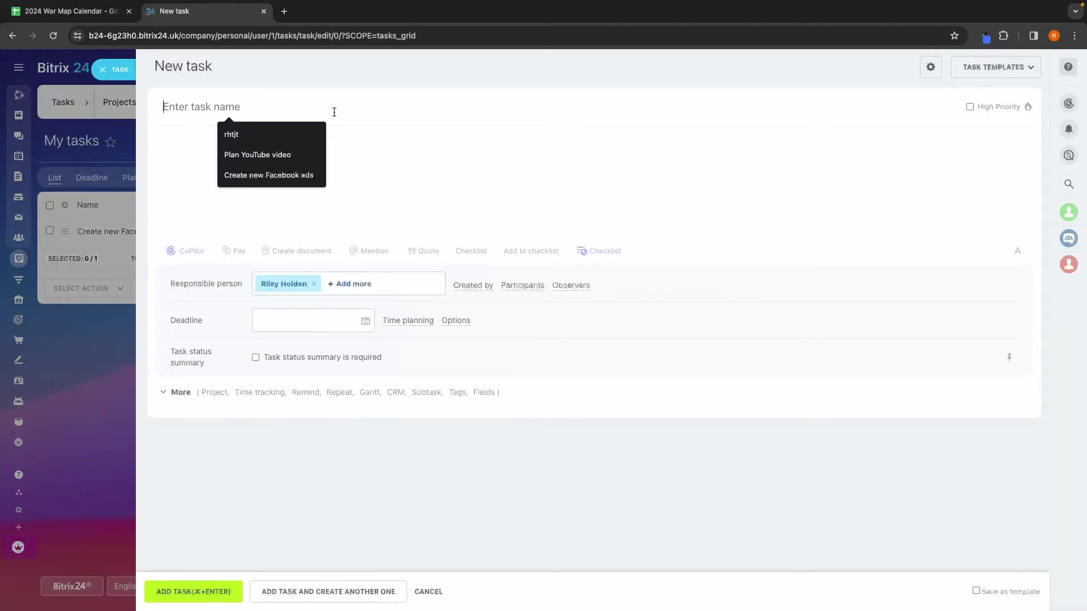
pyautogui.write('Call Tom')
pyautogui.click(278, 321)
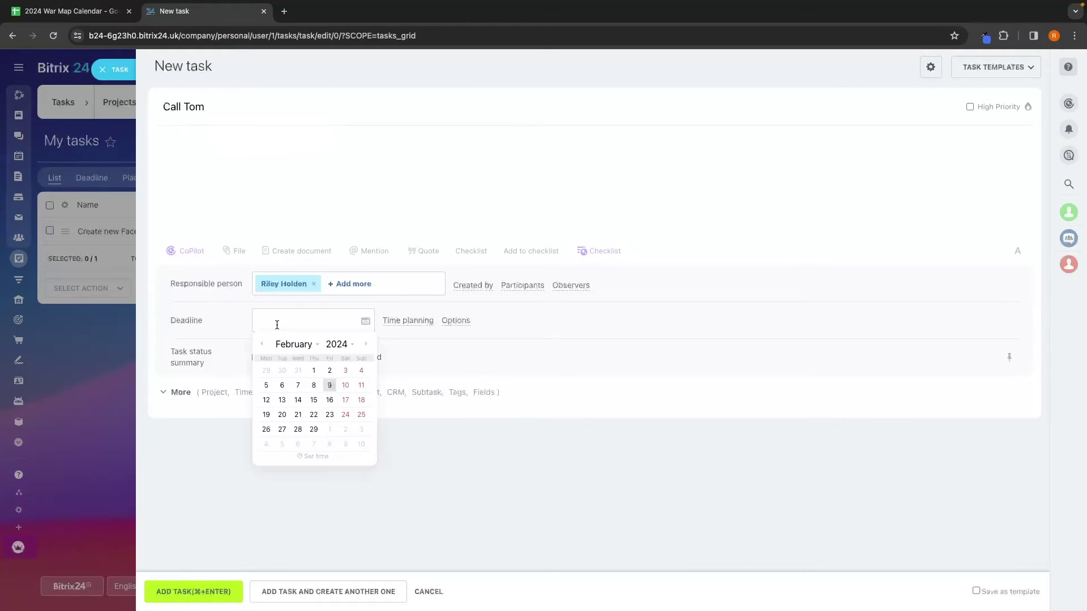
pyautogui.click(329, 381)
pyautogui.click(164, 591)
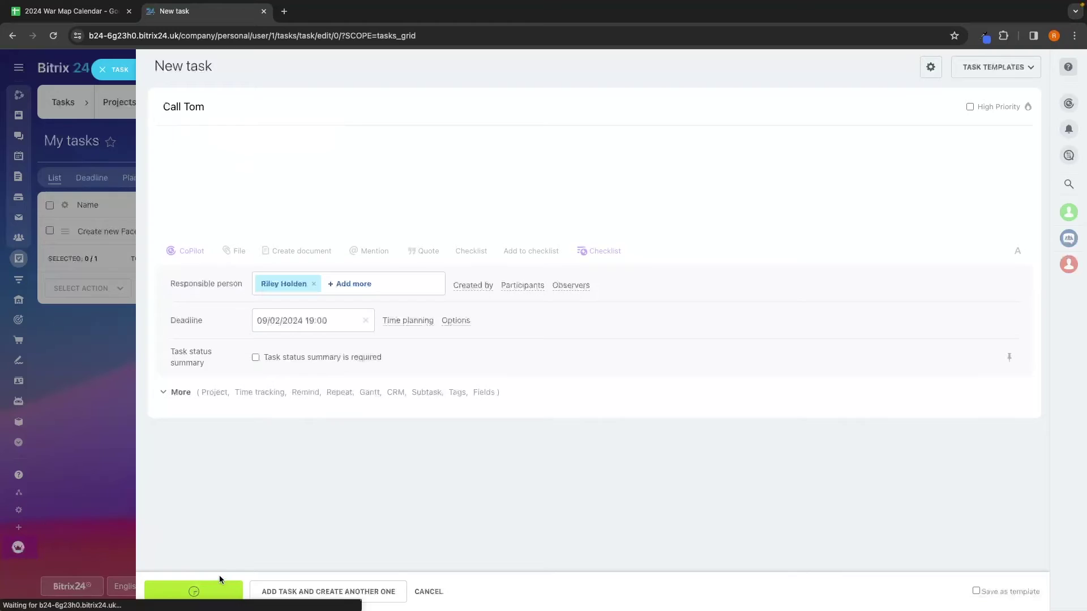
pyautogui.click(91, 178)
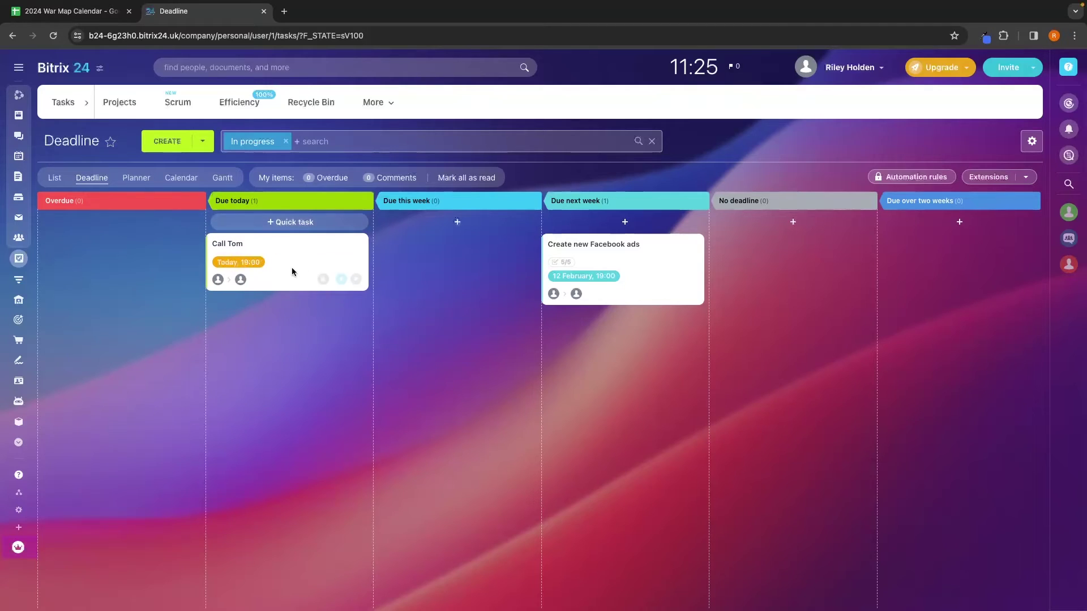
# Step: Browse tasks in Calendar view, then return to List and filter by responsible person
pyautogui.click(180, 180)
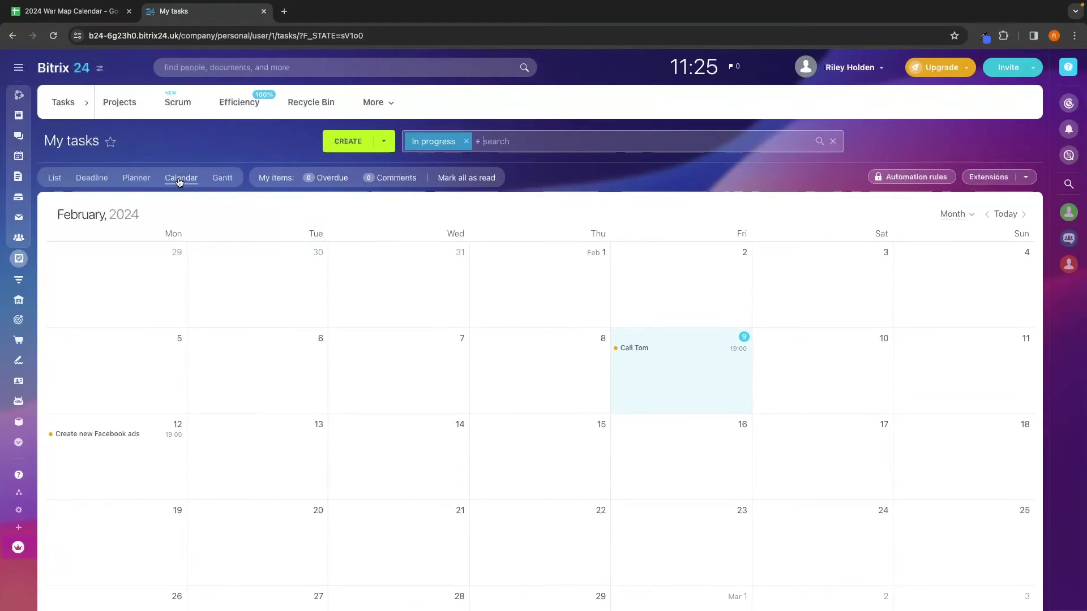
pyautogui.scroll(-2, 228, 259)
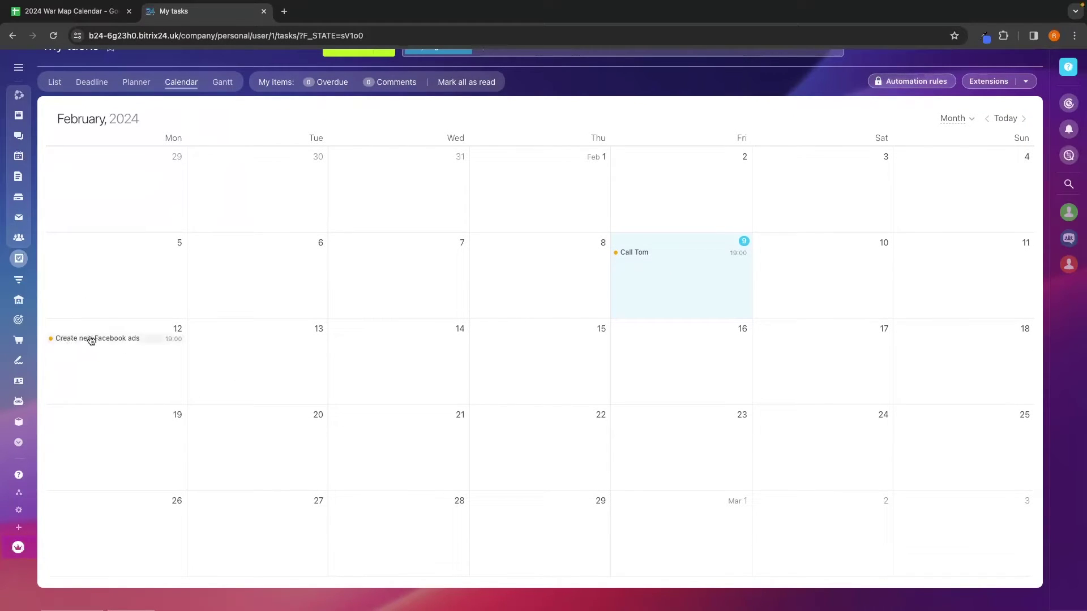
pyautogui.scroll(1, 253, 340)
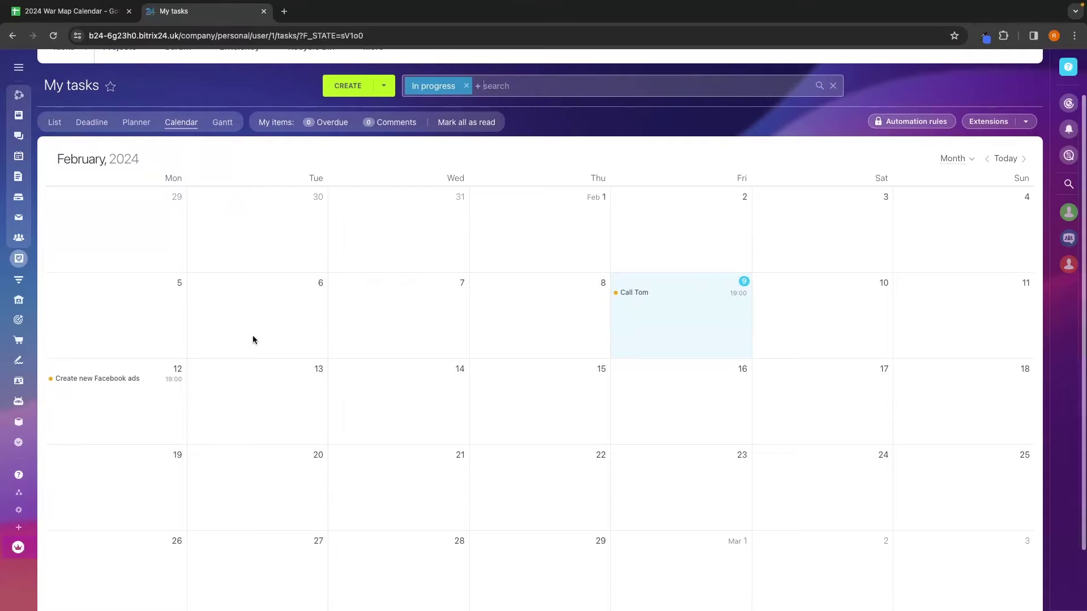
pyautogui.click(55, 117)
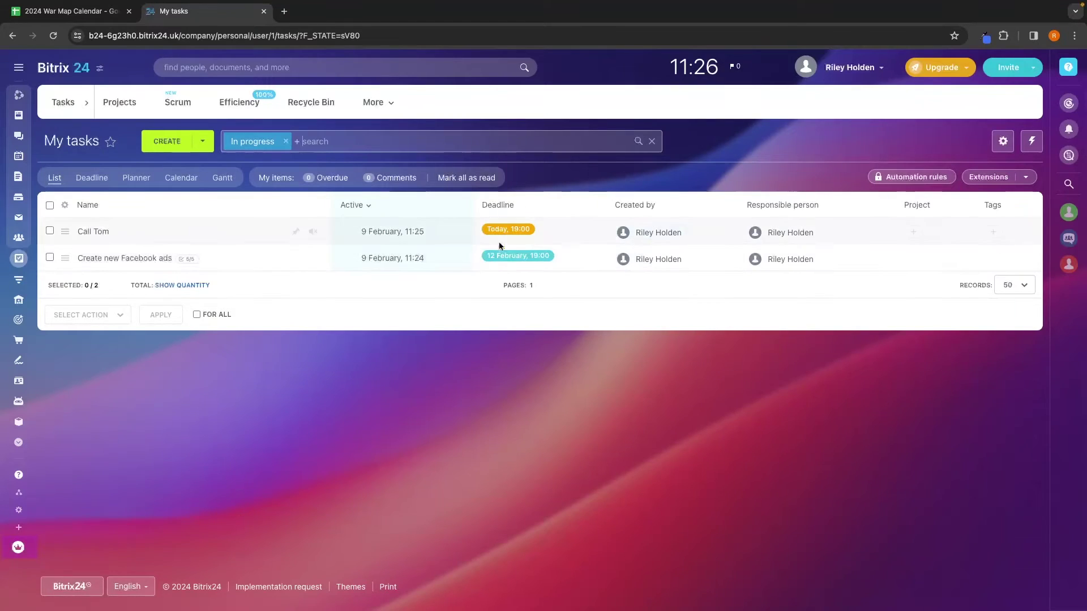
pyautogui.click(791, 234)
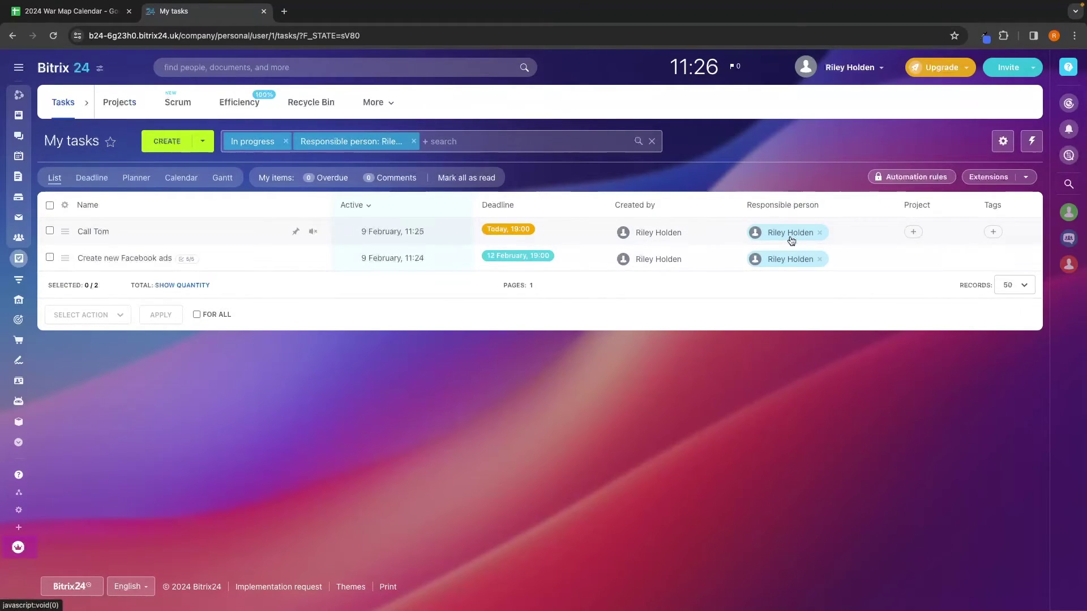
# Step: Go from the CRM to the Contacts list and start a new contact
pyautogui.click(28, 281)
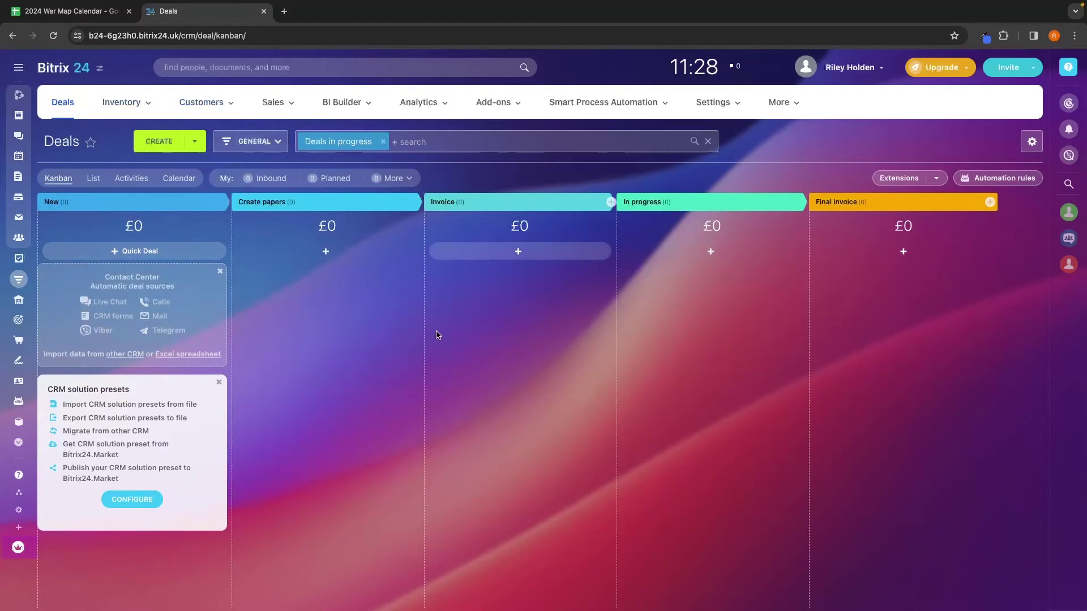
pyautogui.moveTo(195, 105)
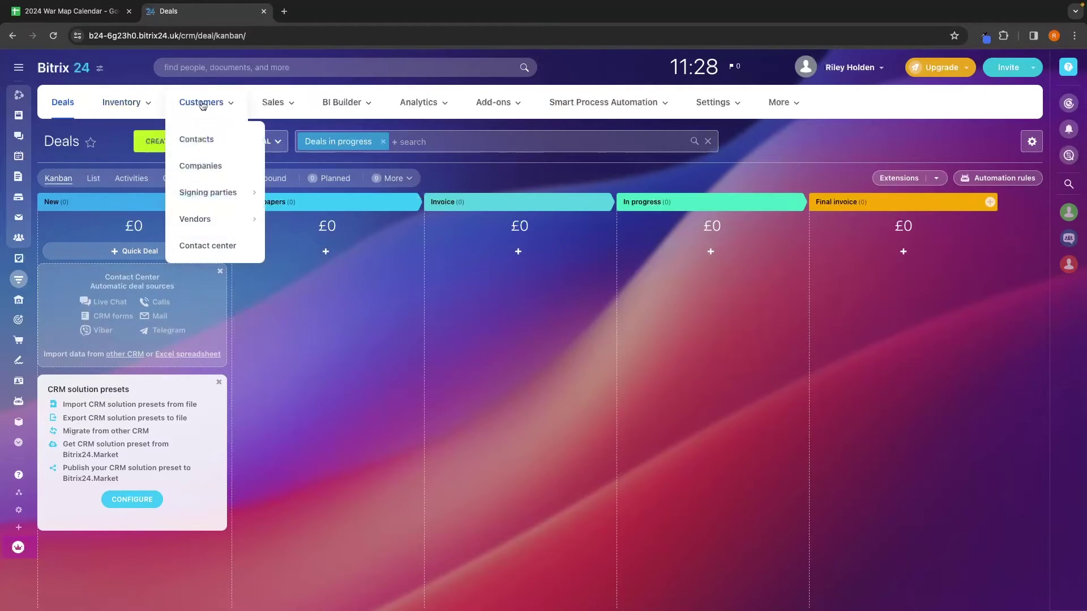
pyautogui.click(198, 141)
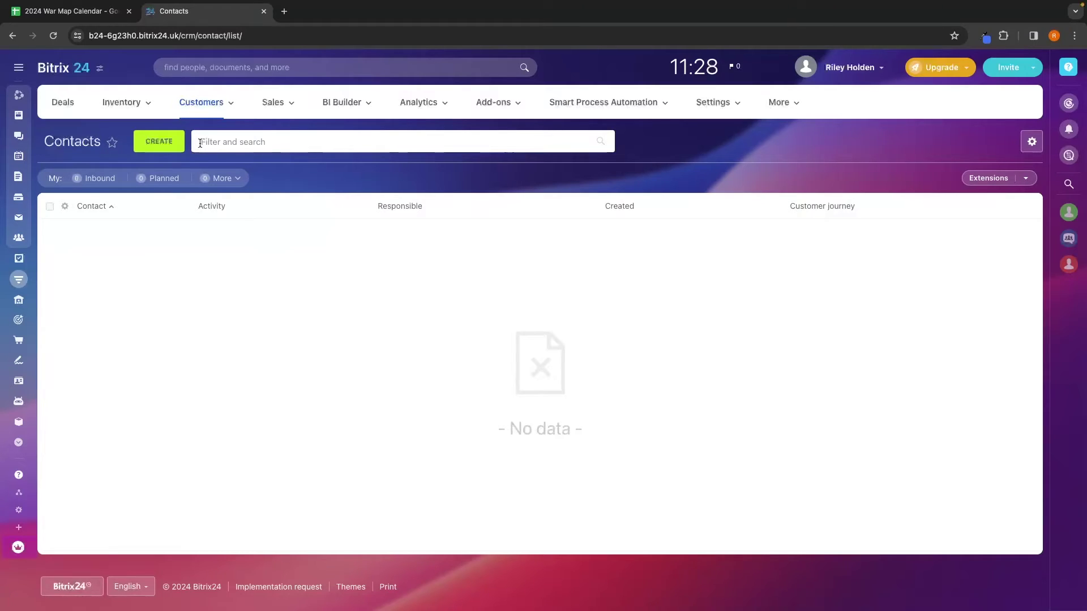
pyautogui.click(171, 141)
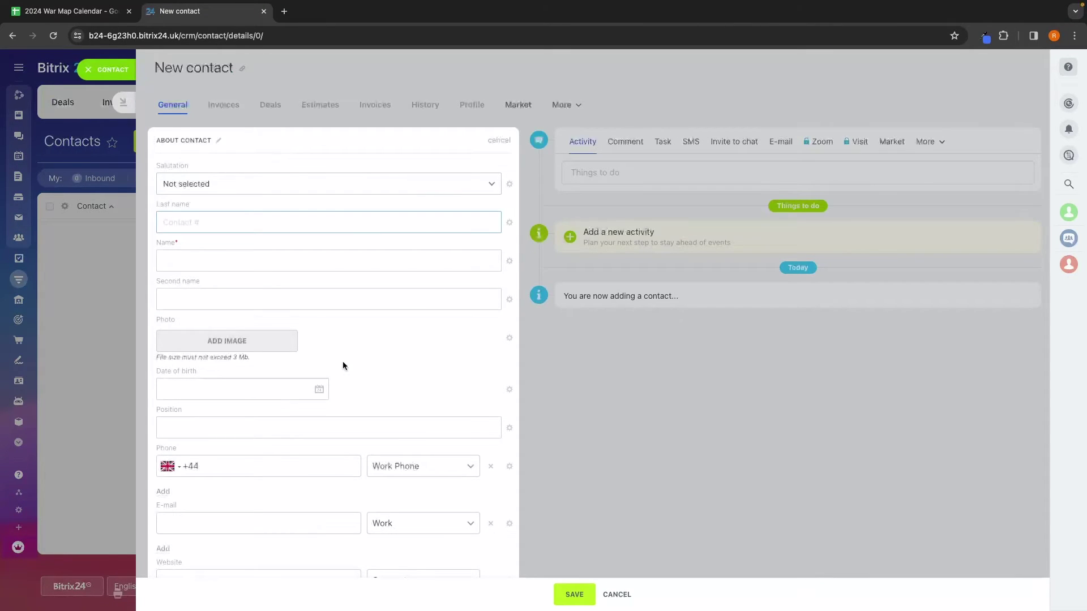
# Step: Set the salutation to Mr. and enter the contact's last name and first name
pyautogui.click(232, 192)
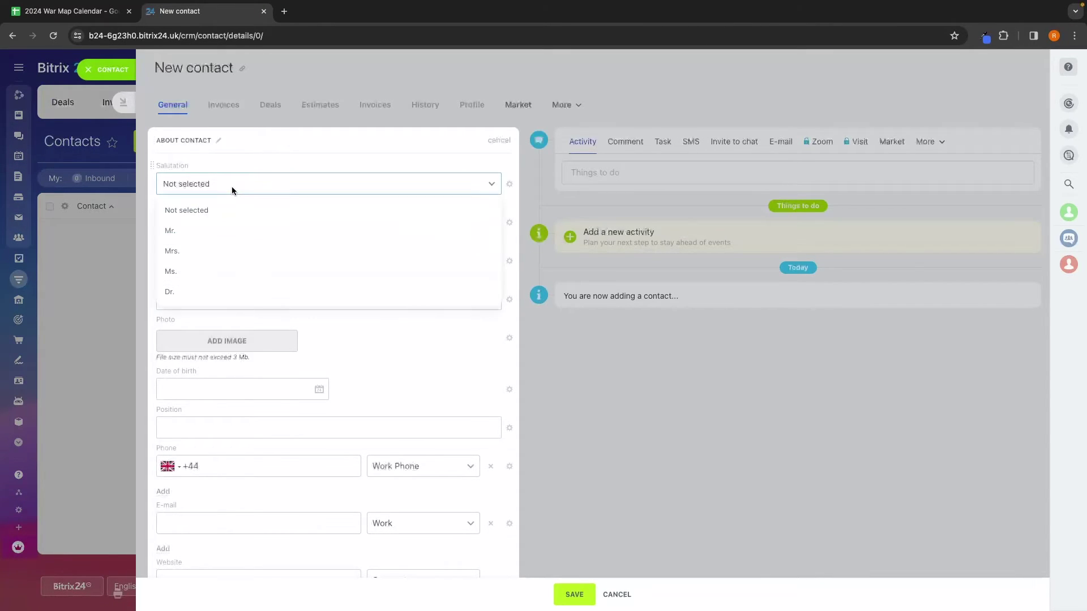
pyautogui.click(215, 232)
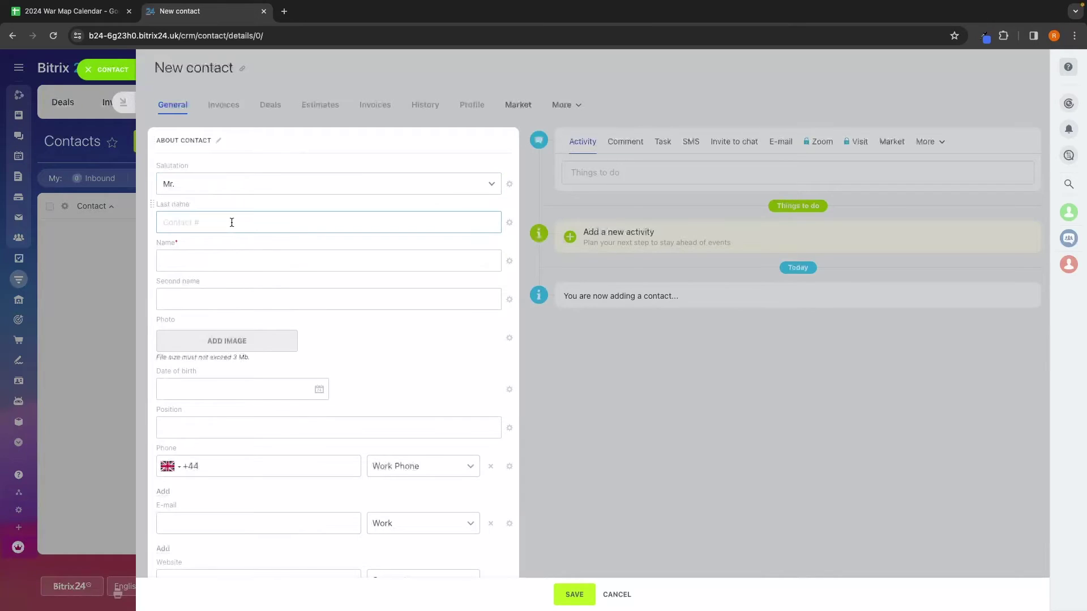
pyautogui.click(245, 262)
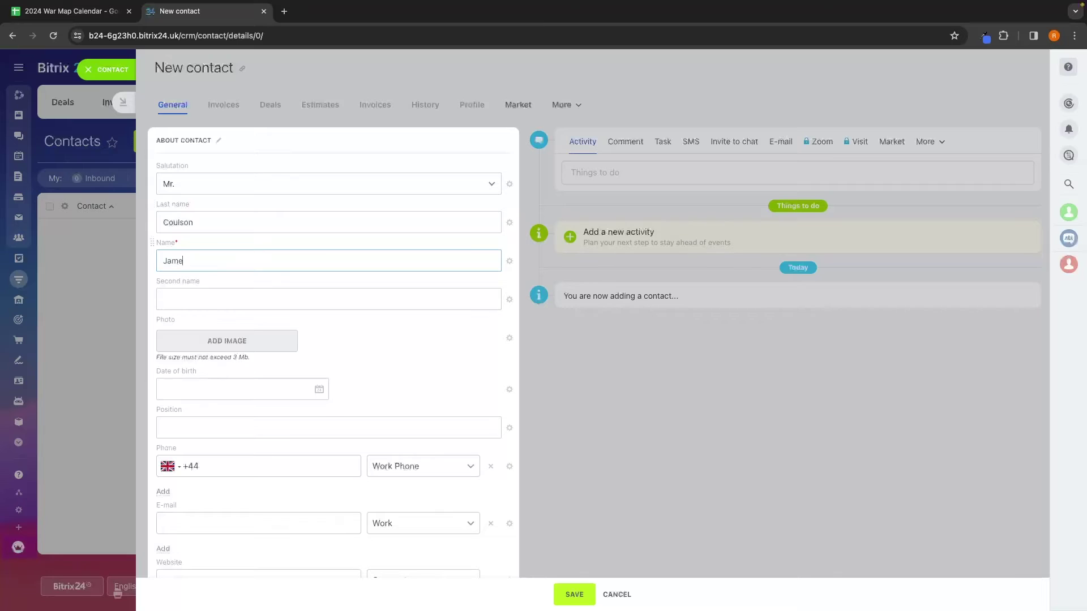
# Step: Fill in the contact's work e-mail and save the new contact
pyautogui.scroll(-1, 209, 351)
pyautogui.click(190, 338)
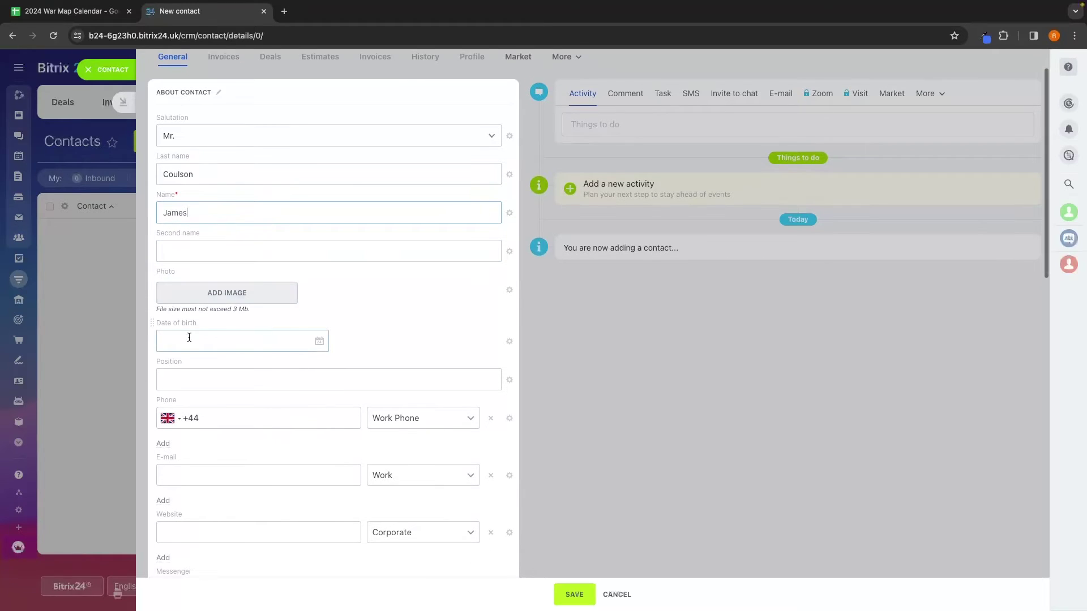
pyautogui.scroll(-3, 256, 335)
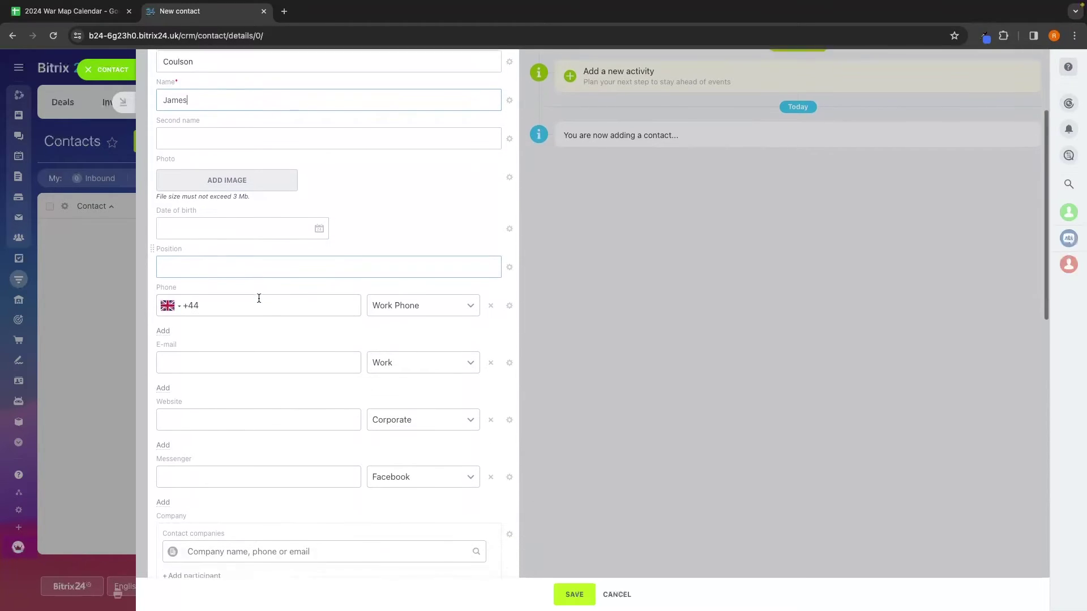
pyautogui.click(239, 316)
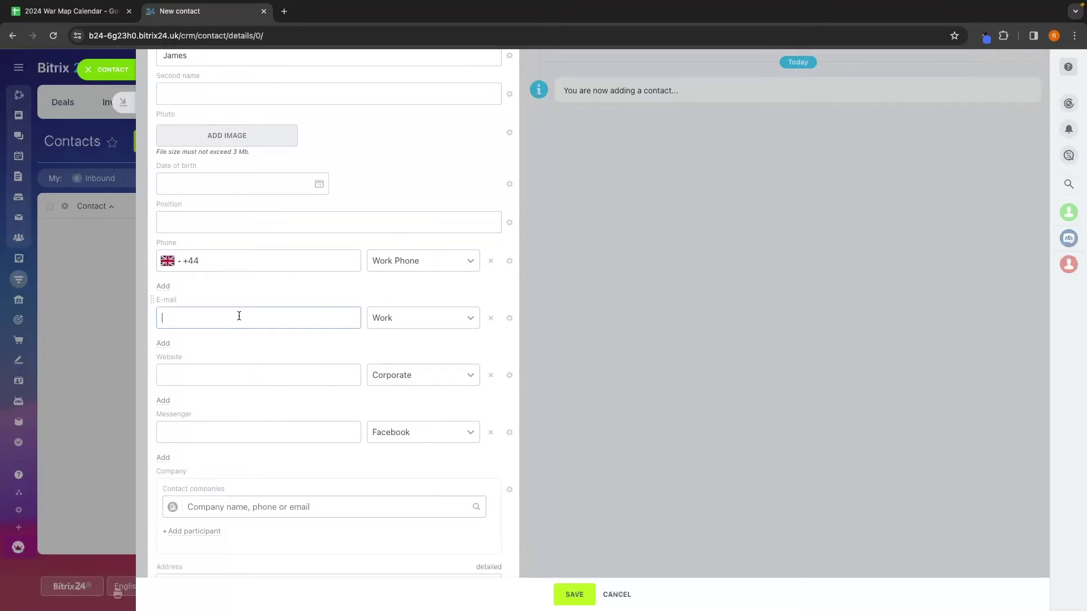
pyautogui.scroll(-1, 282, 291)
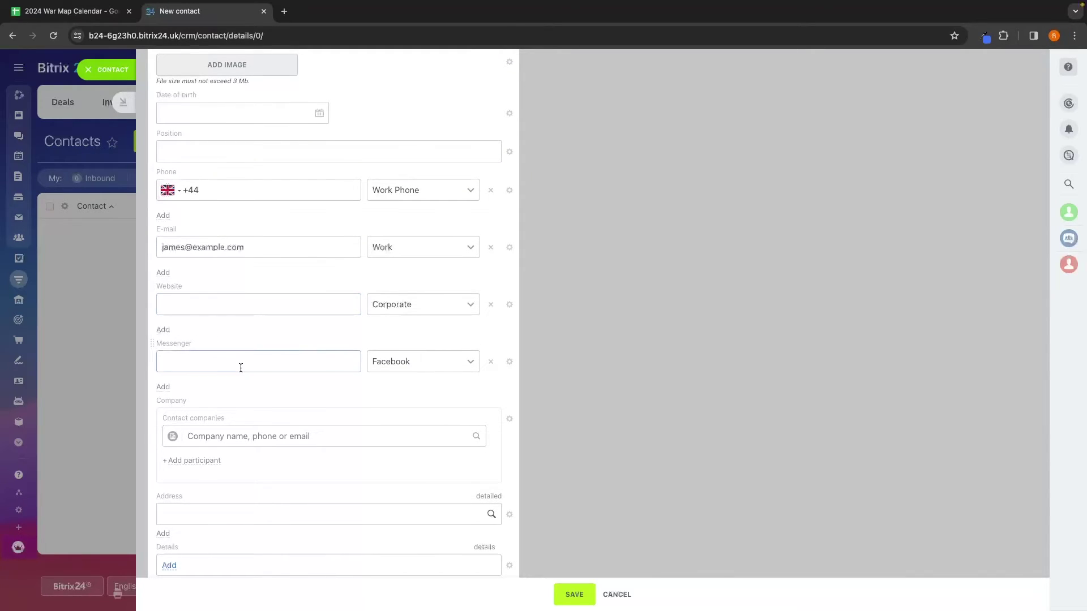
pyautogui.scroll(-3, 240, 366)
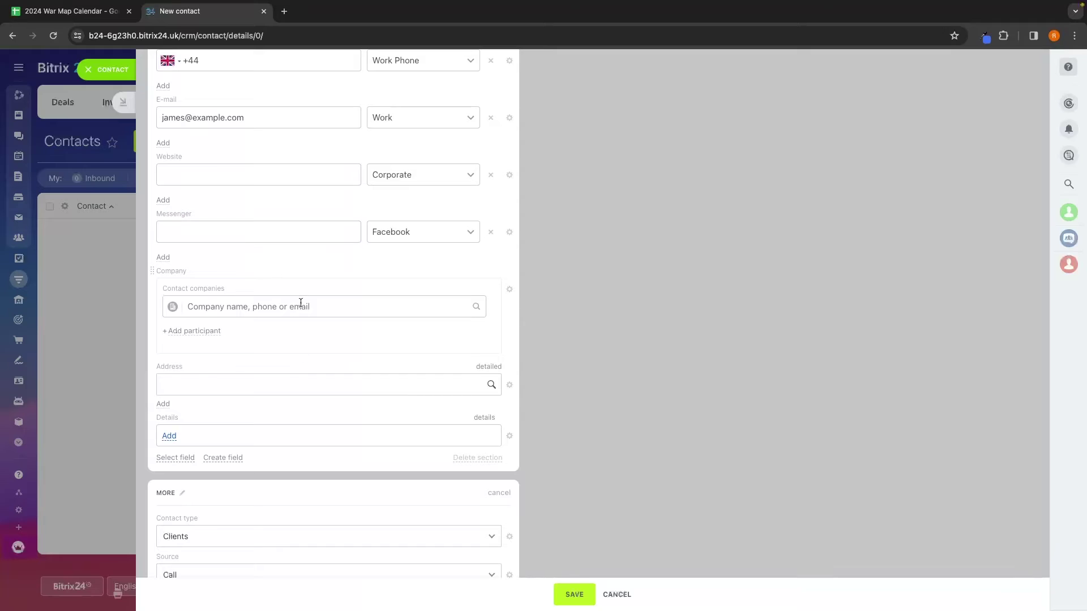
pyautogui.scroll(-2, 259, 291)
pyautogui.scroll(-8, 220, 306)
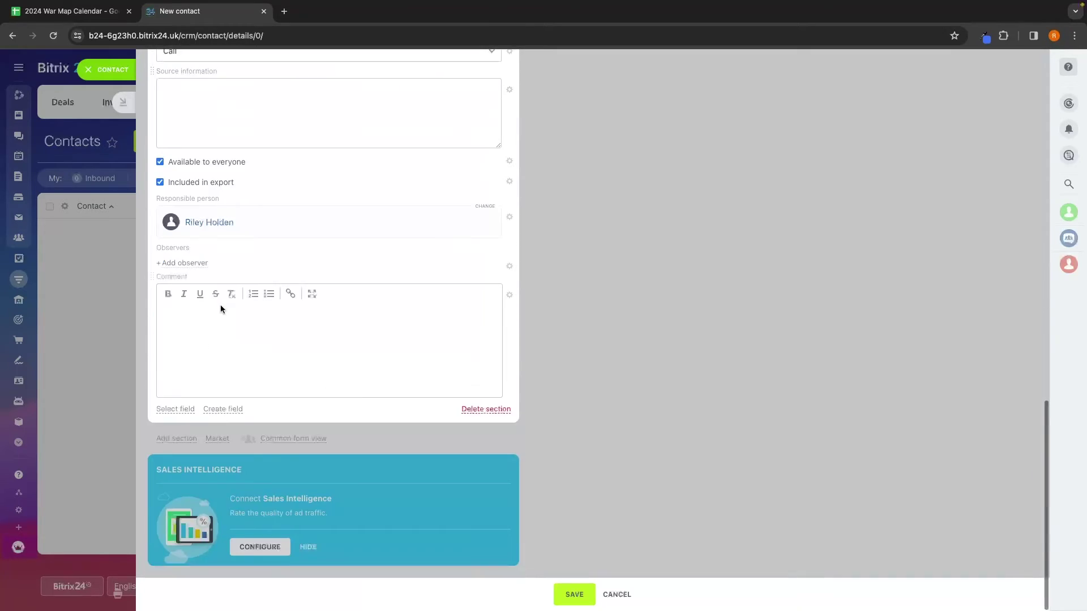
pyautogui.scroll(15, 220, 307)
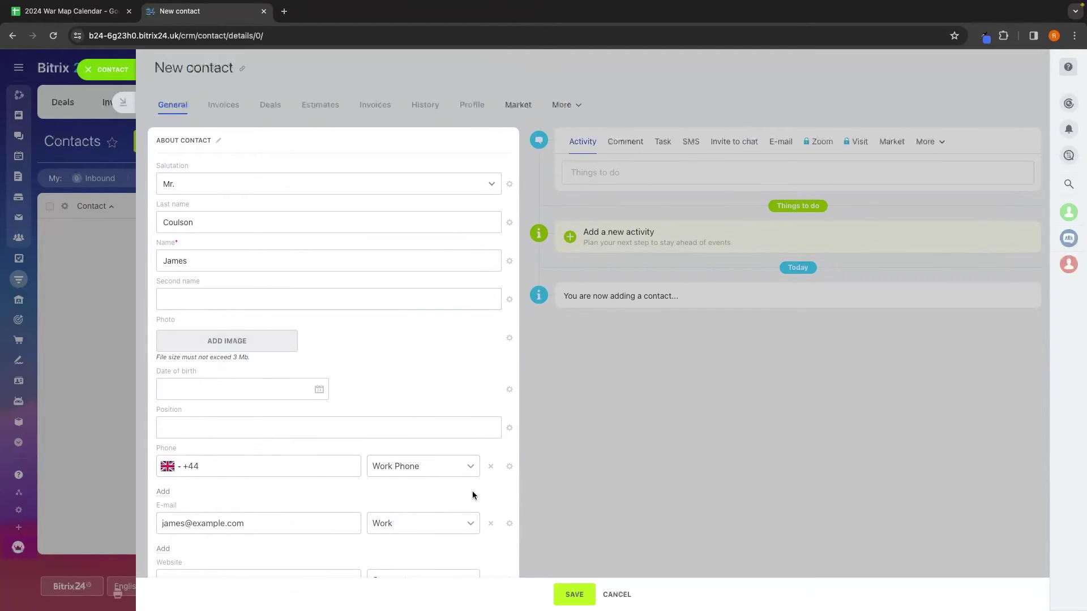
pyautogui.click(573, 595)
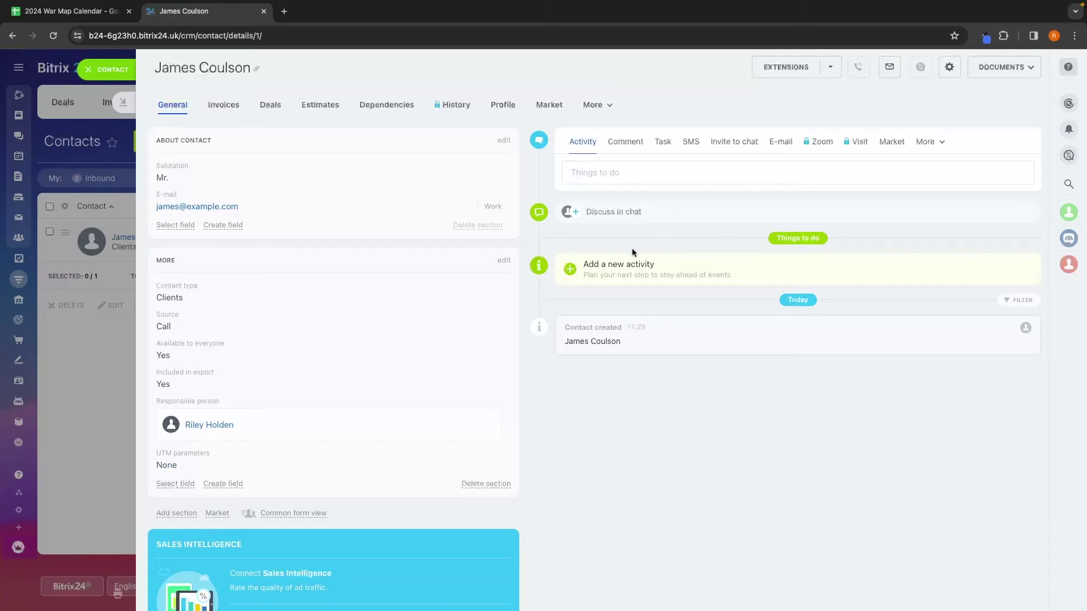
# Step: Post a timeline comment that the contact is likely to close and needs follow-up
pyautogui.click(628, 148)
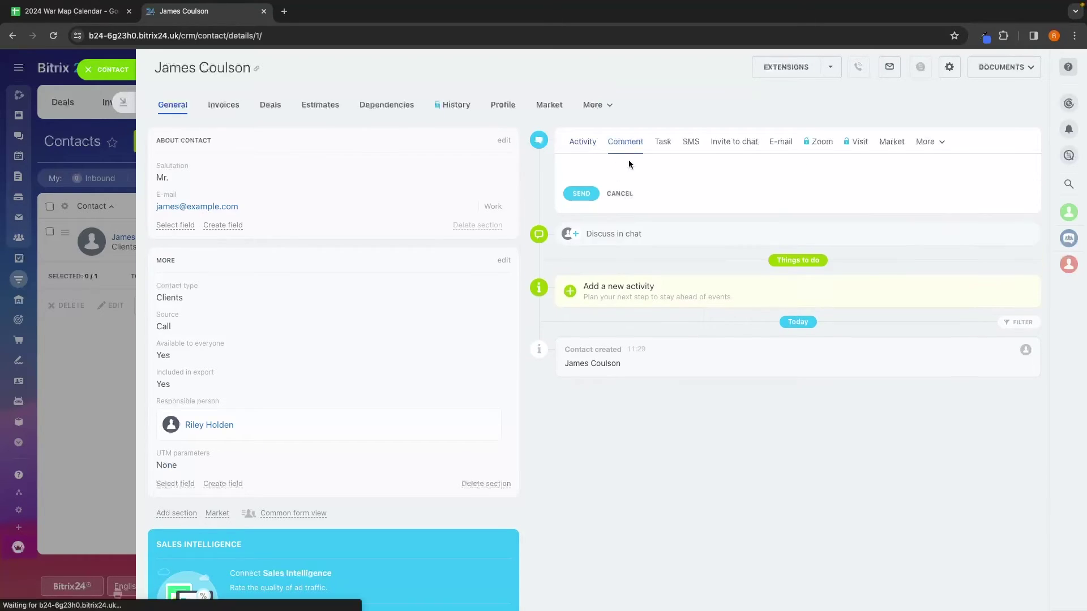
pyautogui.click(629, 164)
pyautogui.write('James is likely to close, make sure to follow up')
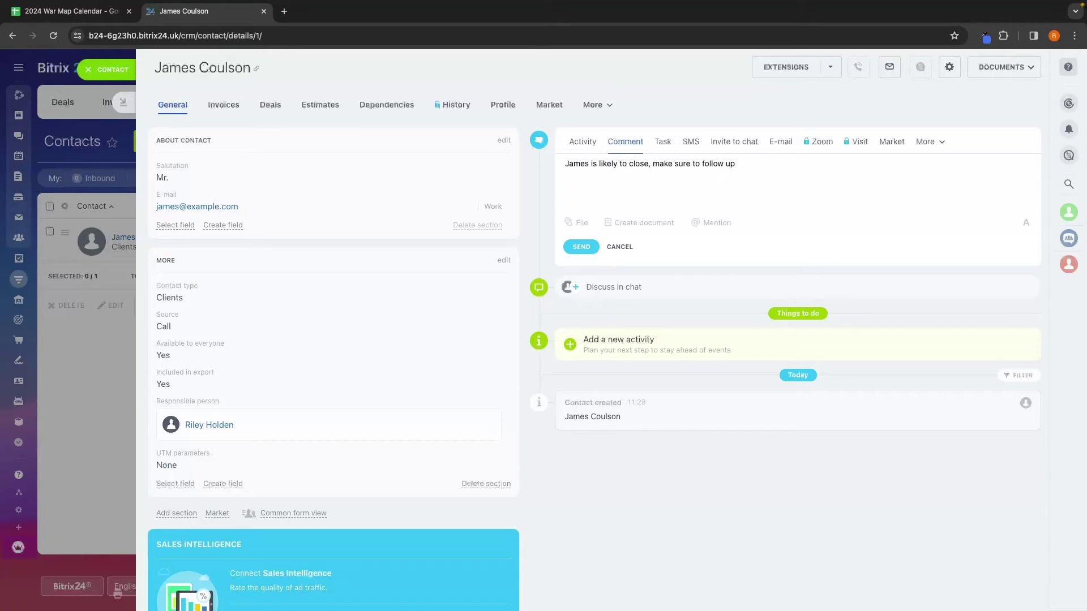
pyautogui.click(583, 247)
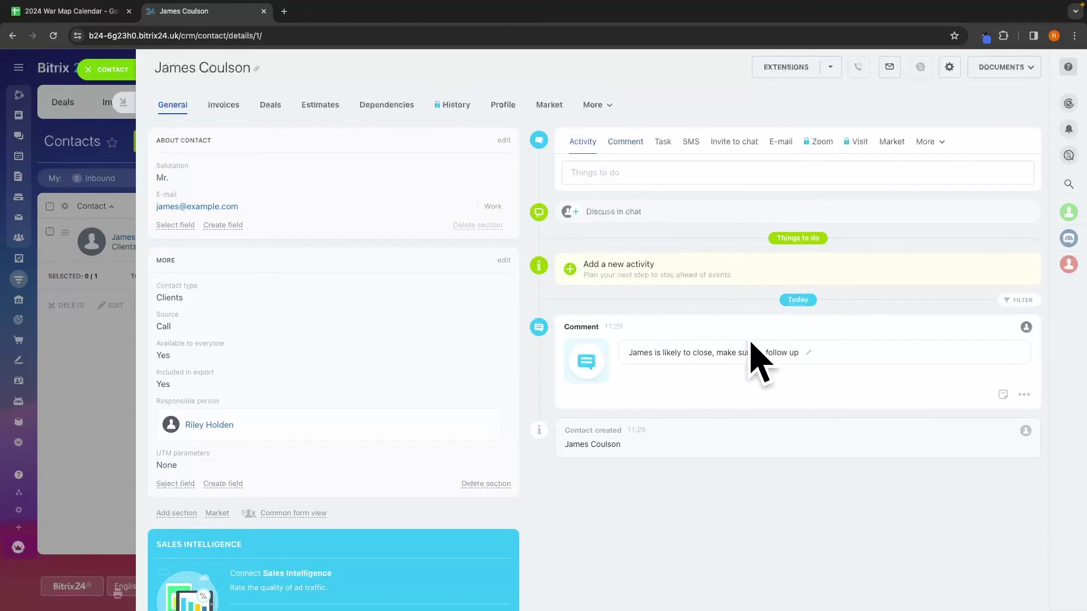
pyautogui.click(624, 141)
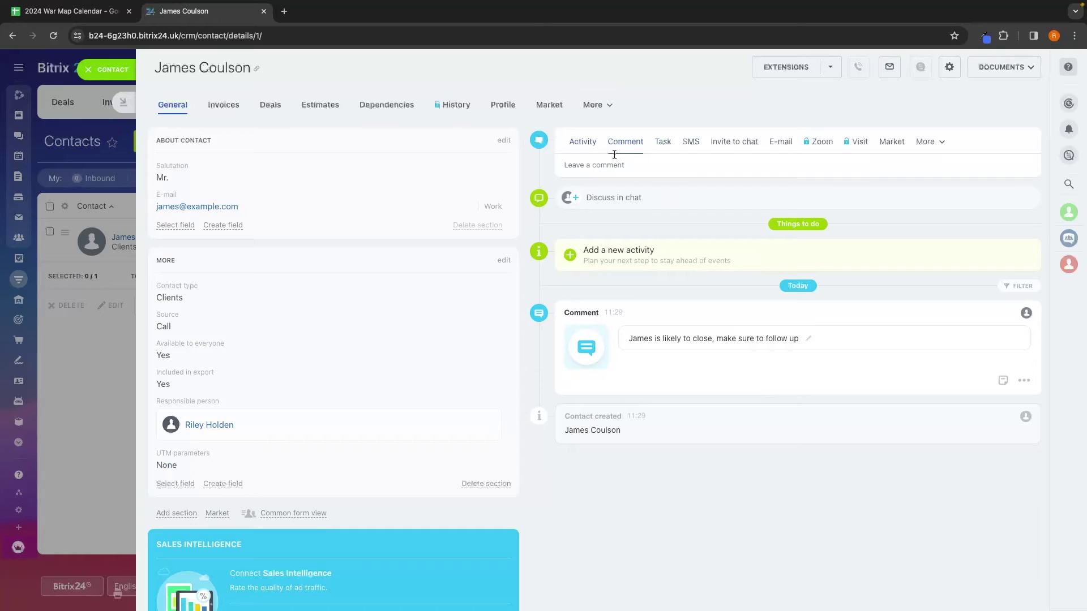
pyautogui.click(579, 148)
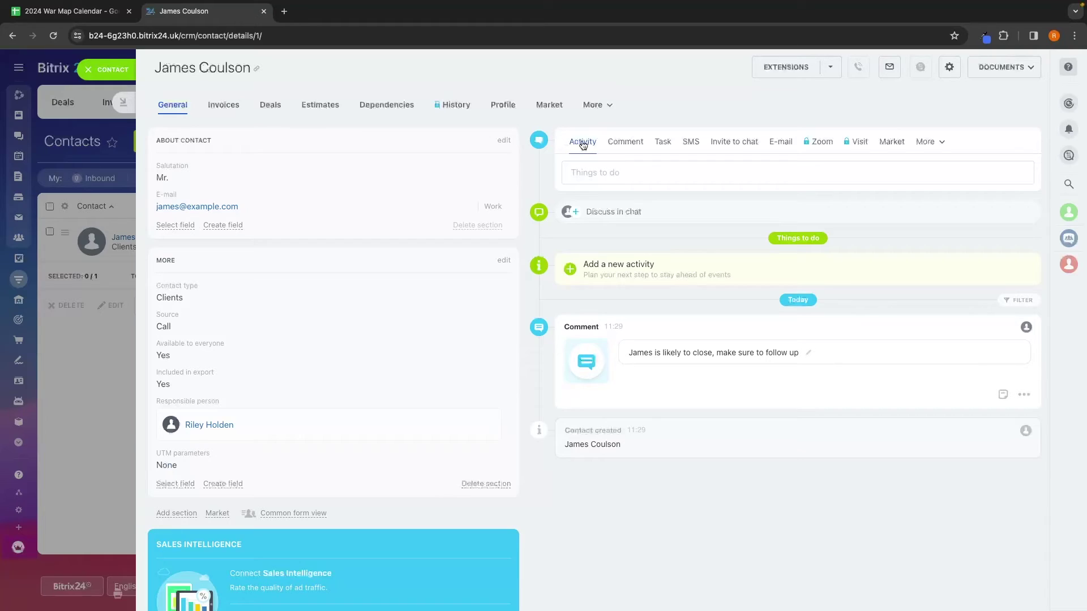
# Step: Close the unused New task form and the contact card, returning to Contacts
pyautogui.click(657, 145)
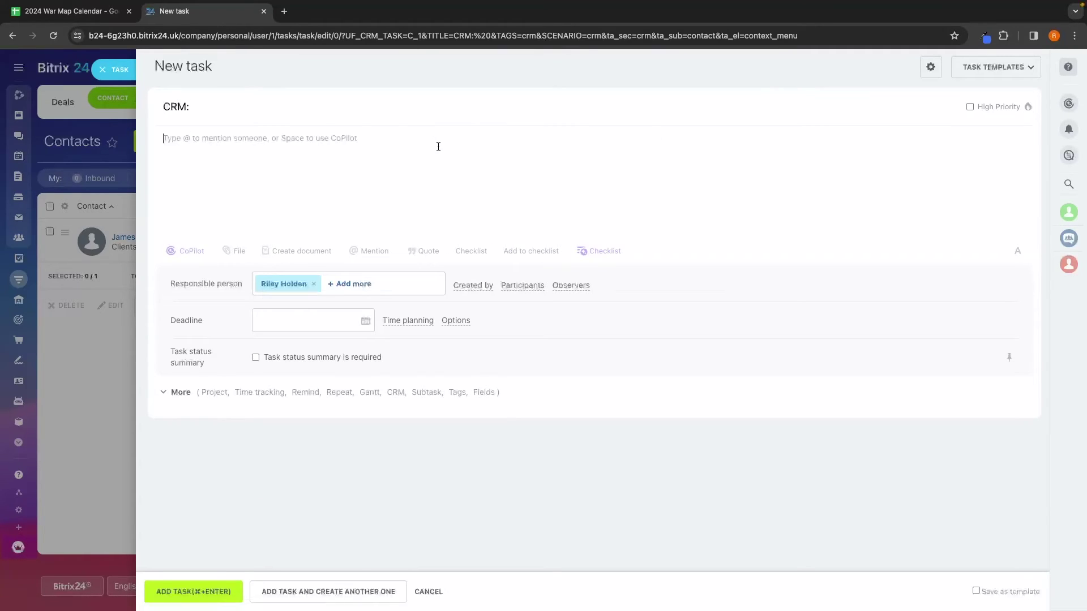
pyautogui.click(389, 118)
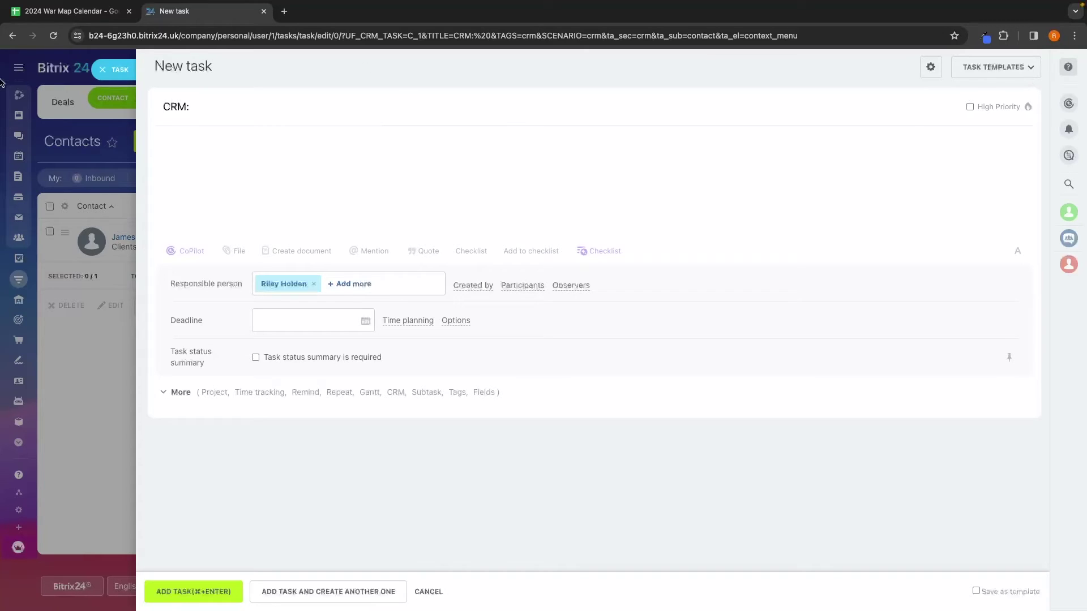
pyautogui.click(54, 116)
pyautogui.click(106, 170)
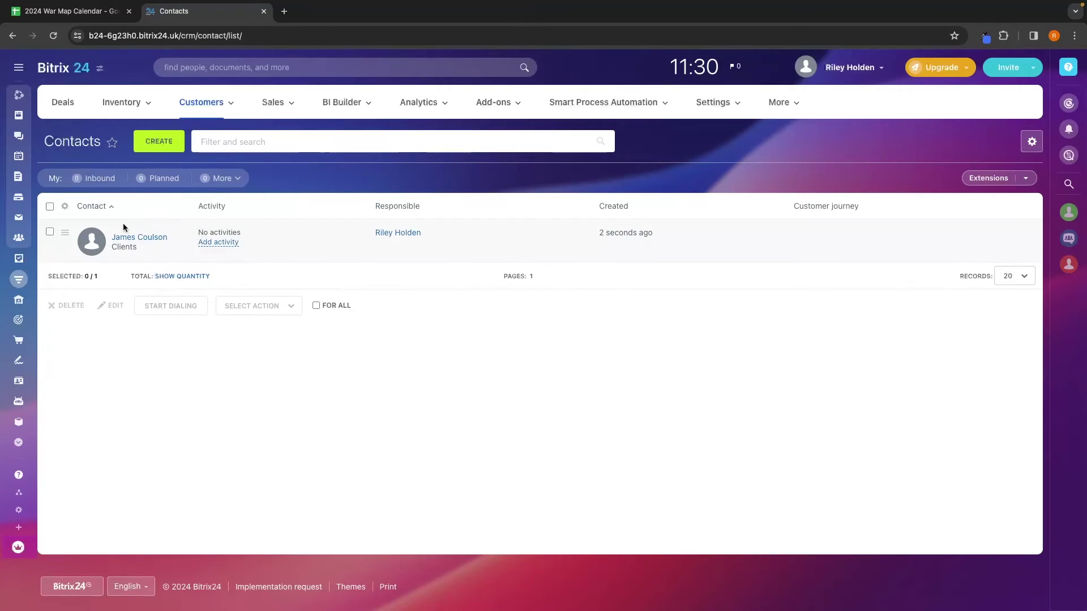
# Step: Start a quick deal in New named 'Mentorship program' worth 10000 US dollars
pyautogui.click(64, 104)
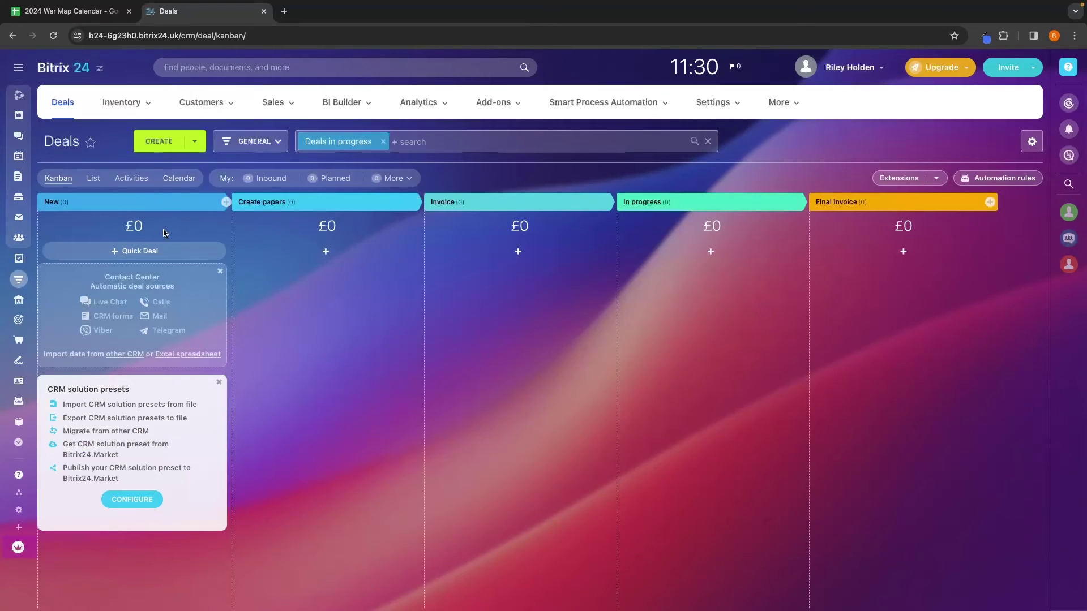
pyautogui.click(136, 254)
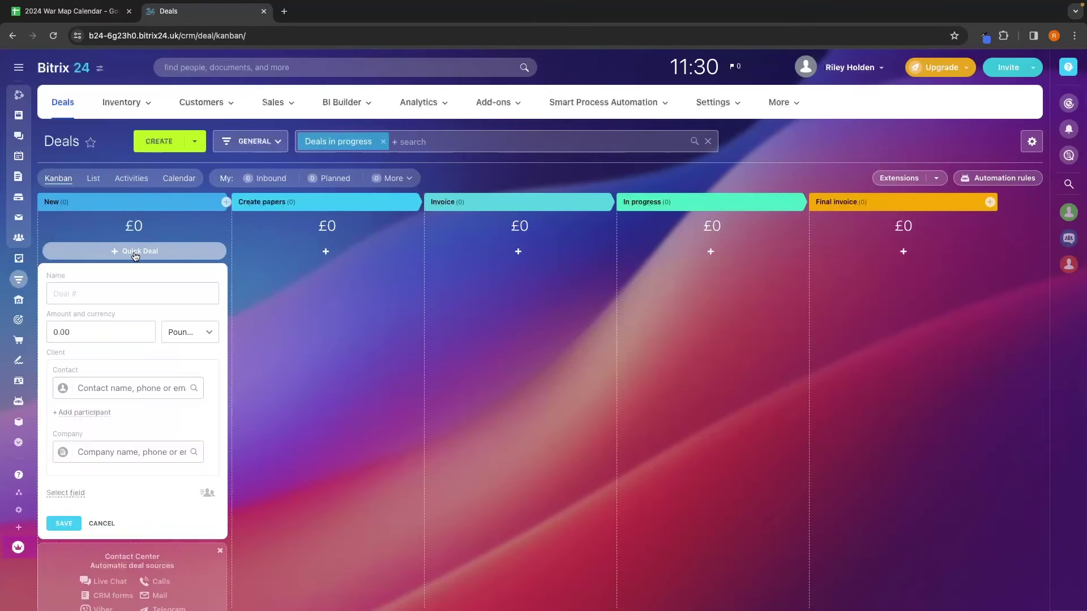
pyautogui.click(115, 287)
pyautogui.write('M')
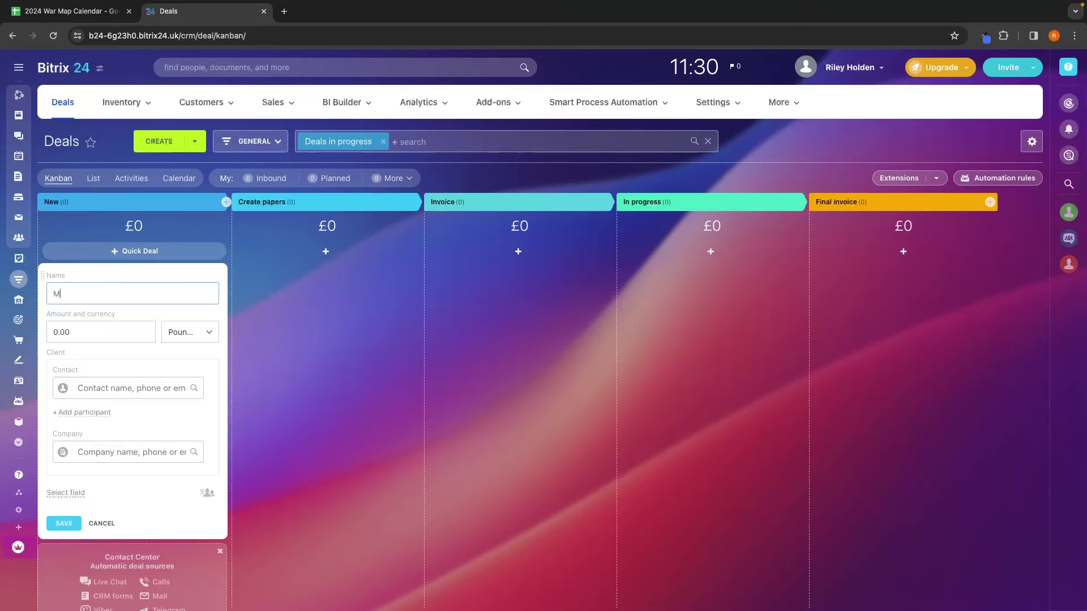
pyautogui.write('entorship program')
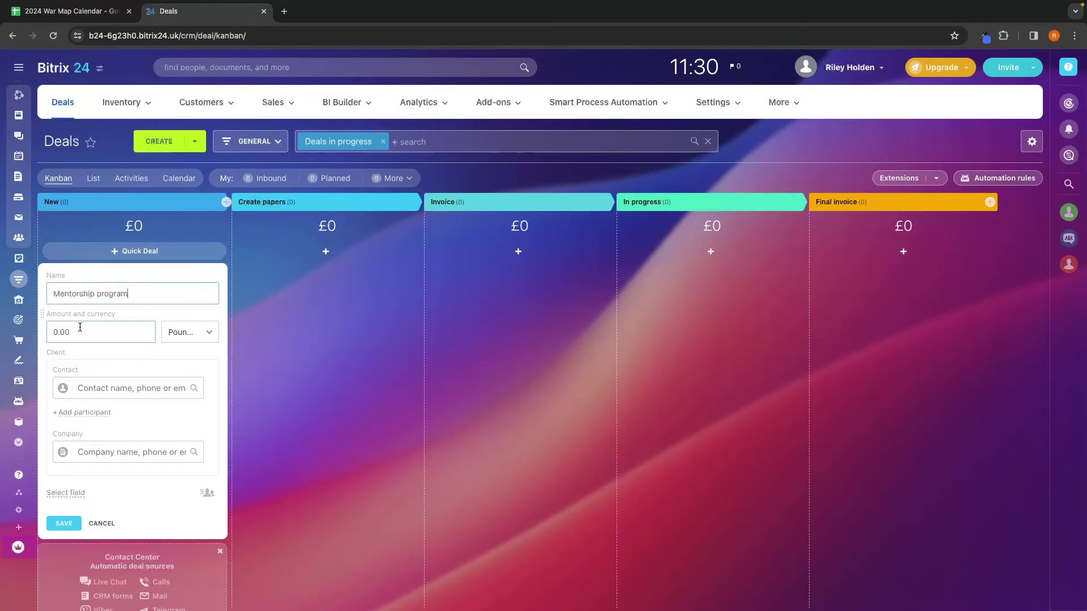
pyautogui.moveTo(69, 330); pyautogui.dragTo(51, 329)
pyautogui.write('100000')
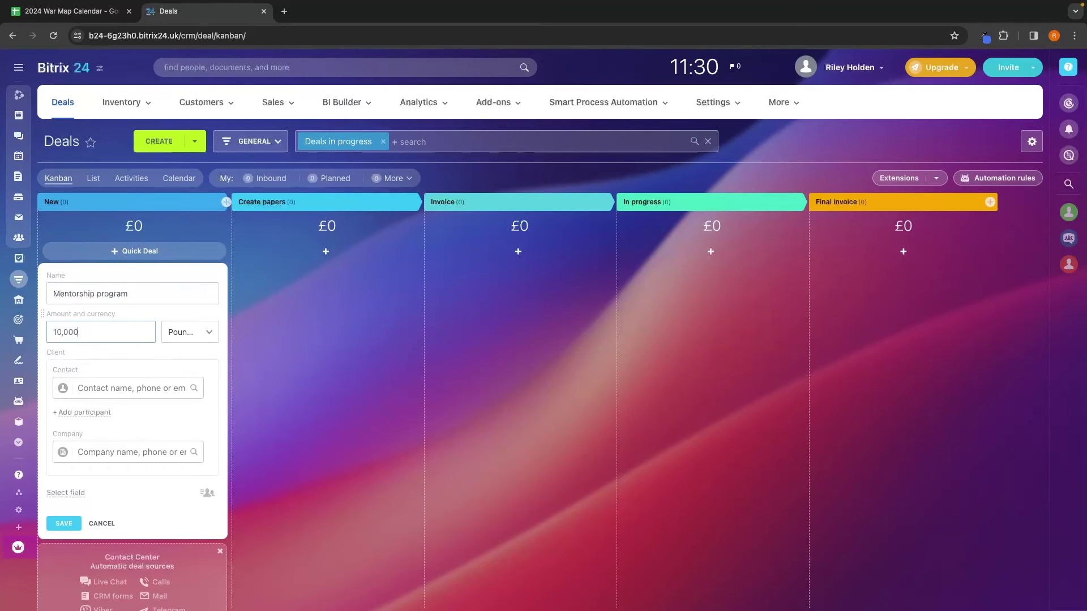
pyautogui.click(188, 336)
pyautogui.click(199, 398)
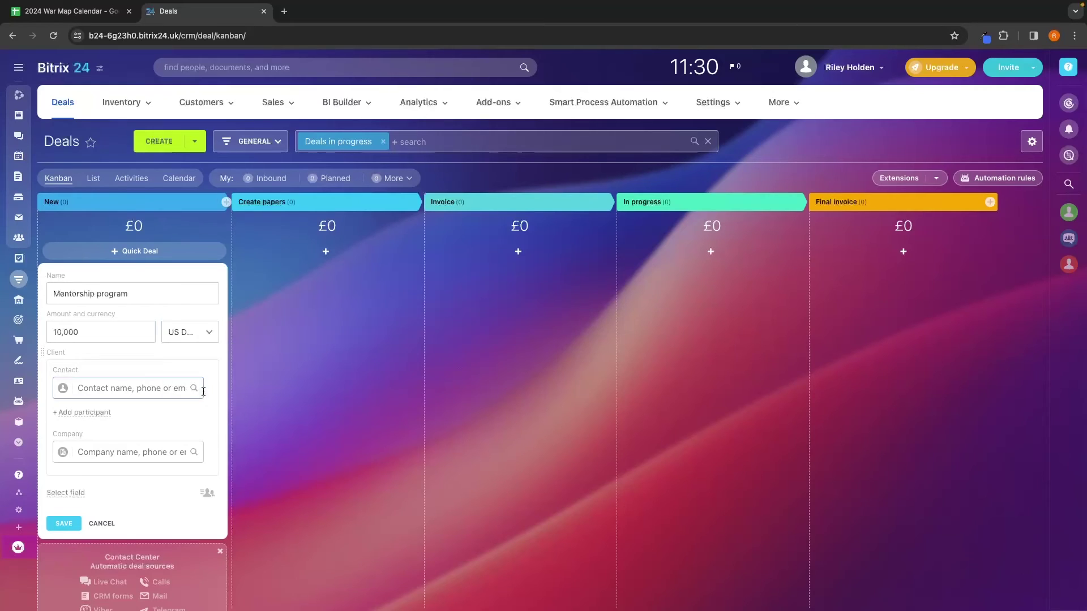
# Step: Link the new client contact to the deal and save it
pyautogui.click(101, 385)
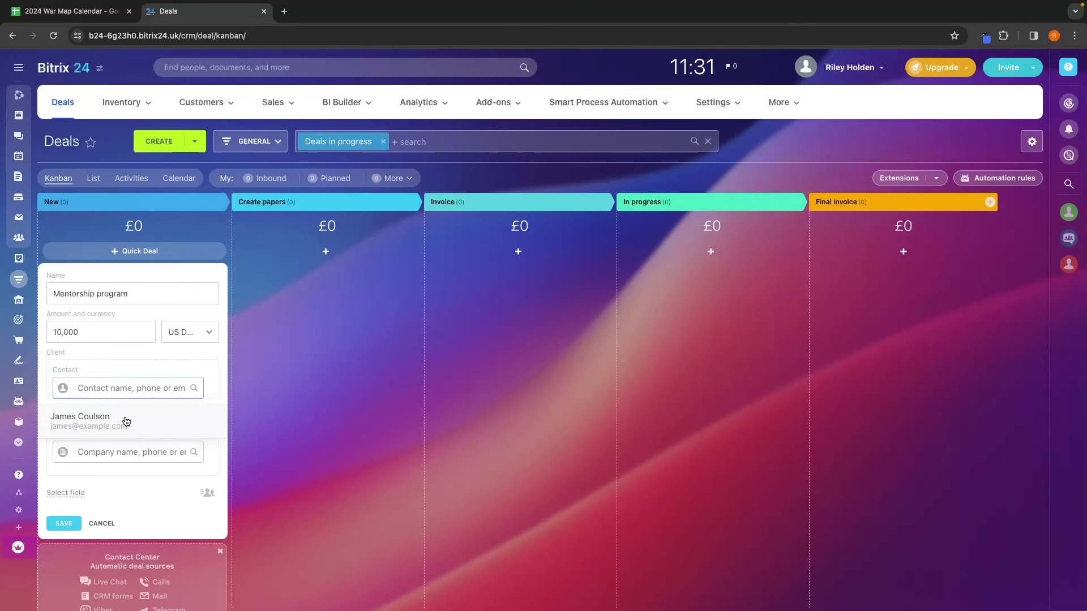
pyautogui.write('james')
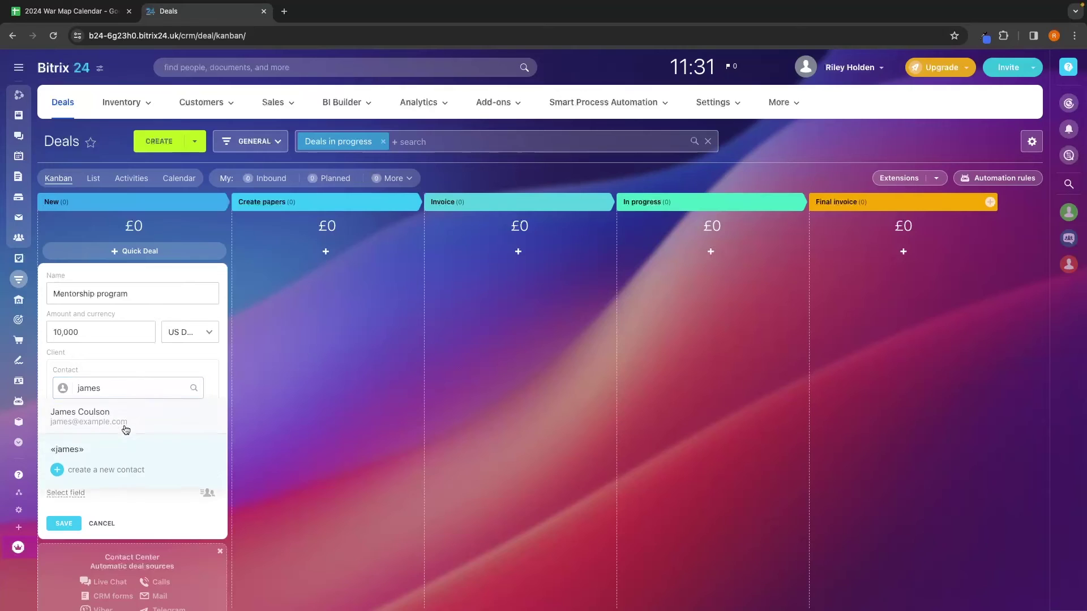
pyautogui.click(126, 422)
pyautogui.scroll(-2, 144, 409)
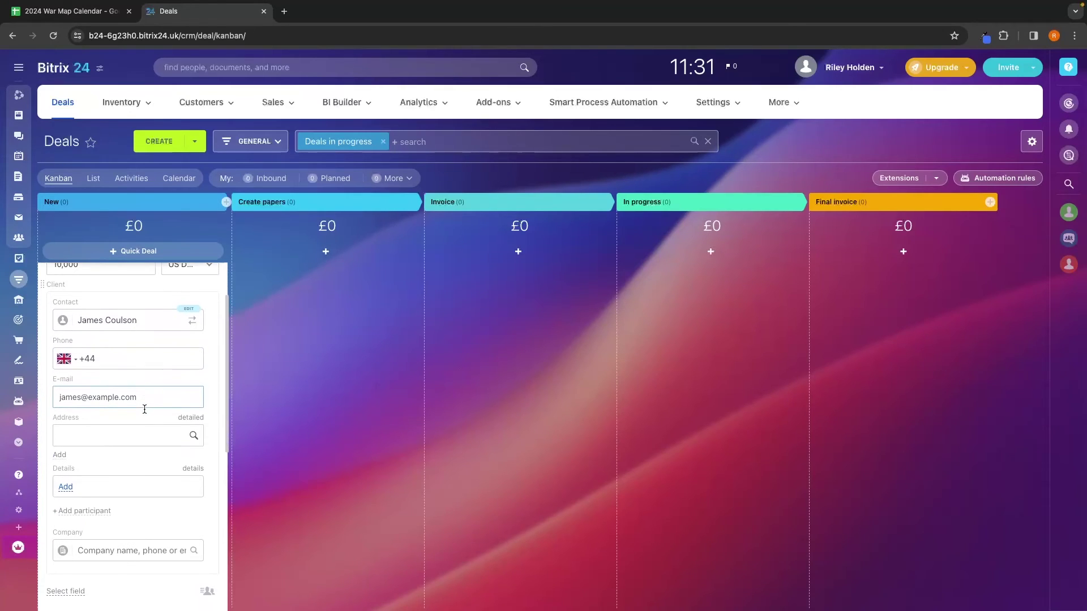
pyautogui.scroll(-3, 78, 417)
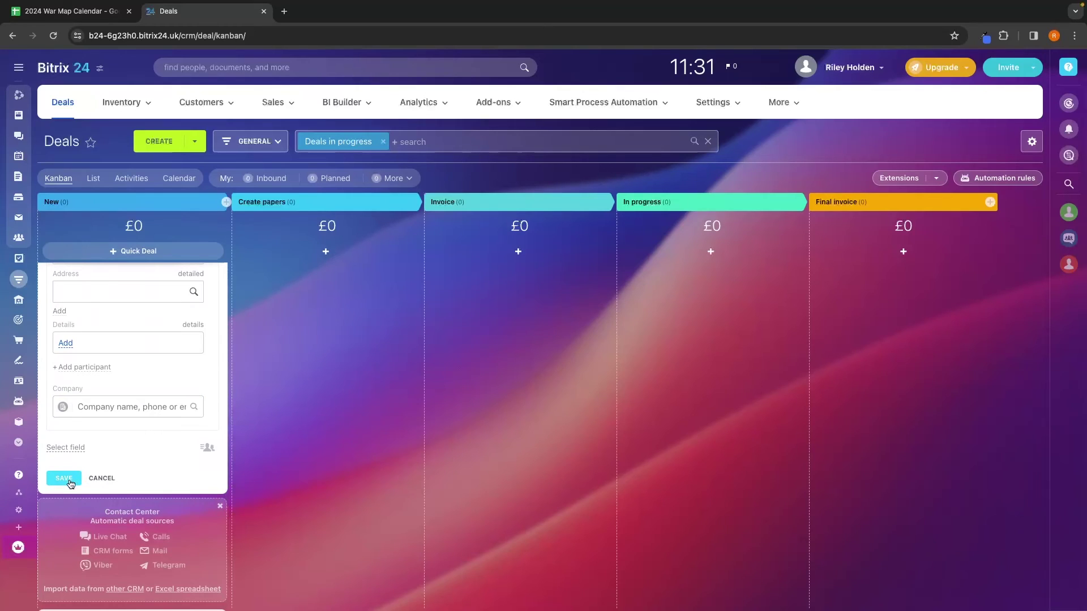
pyautogui.click(68, 479)
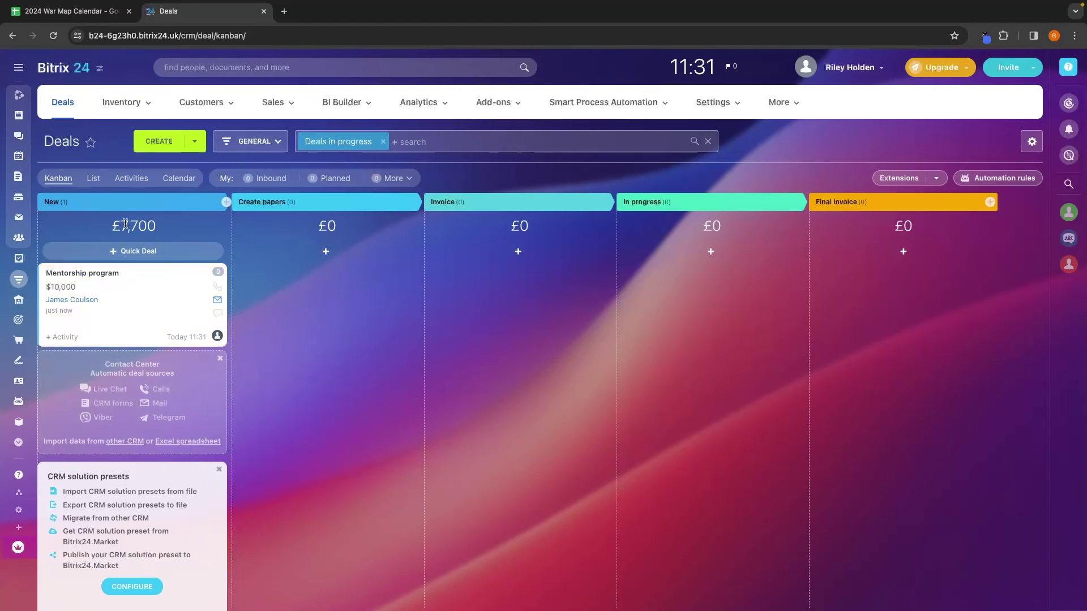
# Step: Drag the Mentorship program card from New into In progress
pyautogui.moveTo(133, 308); pyautogui.dragTo(635, 284)
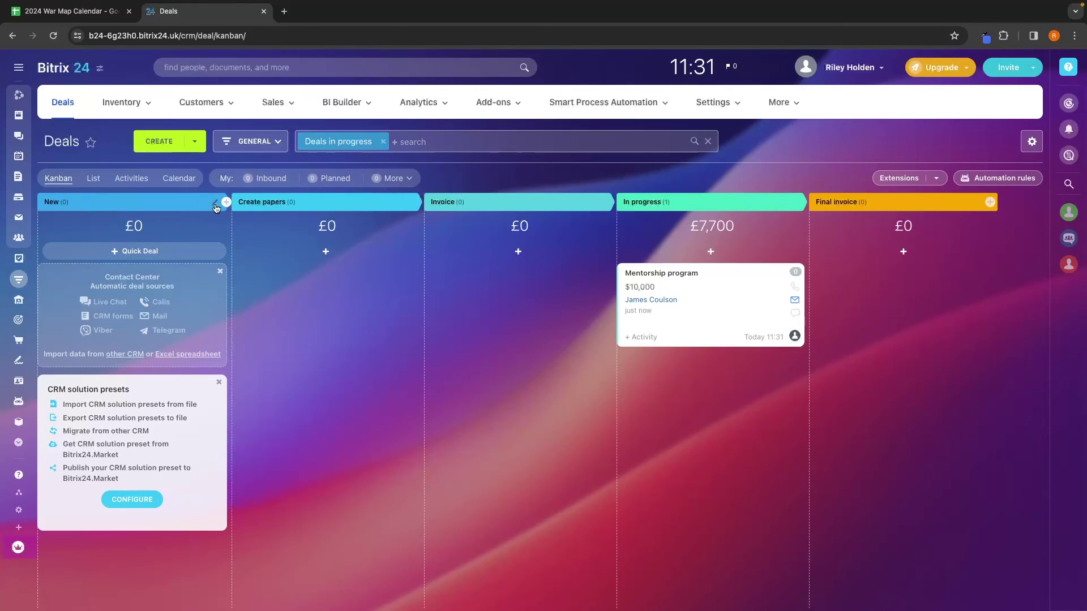
# Step: Rename the New stage to Discovery call and Create papers to Sales call
pyautogui.click(215, 205)
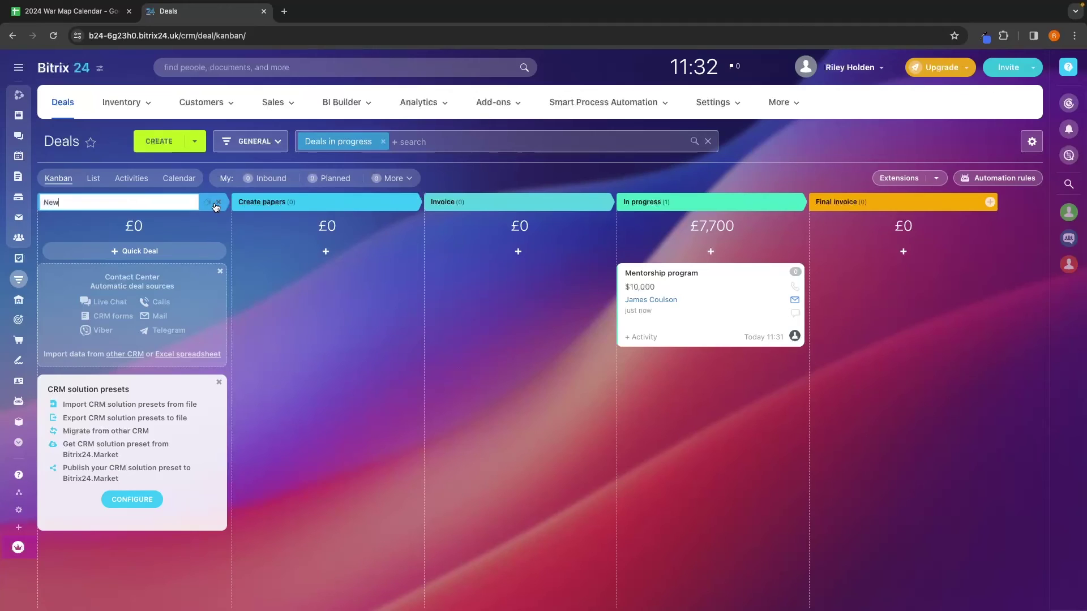
pyautogui.doubleClick(131, 205)
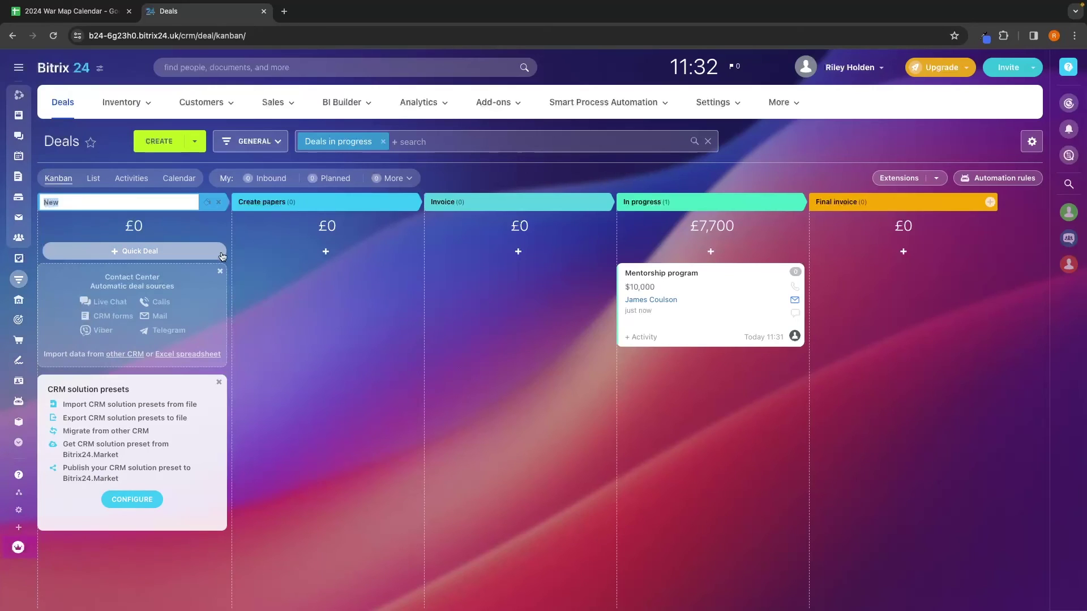
pyautogui.write('Discovery call')
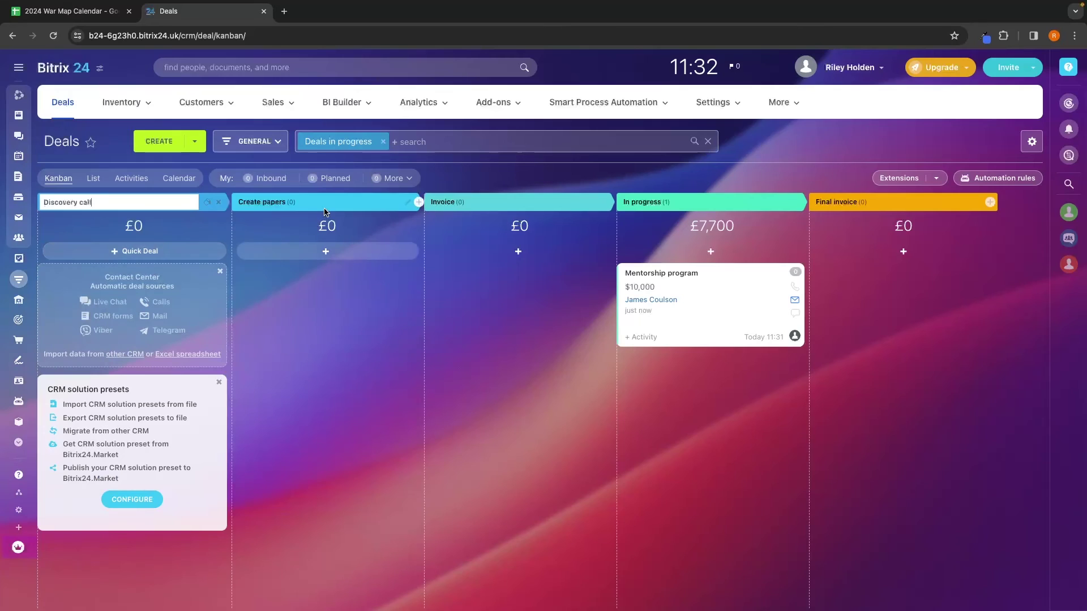
pyautogui.click(373, 202)
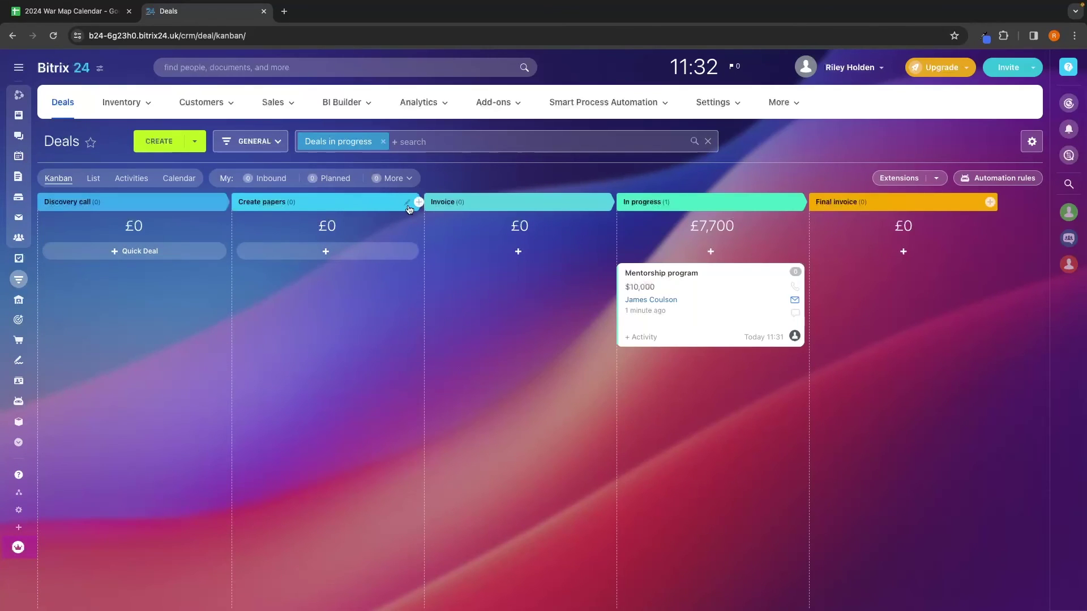
pyautogui.hotkey('ctrl', 'a')
pyautogui.write('Sales call')
pyautogui.press('Return')
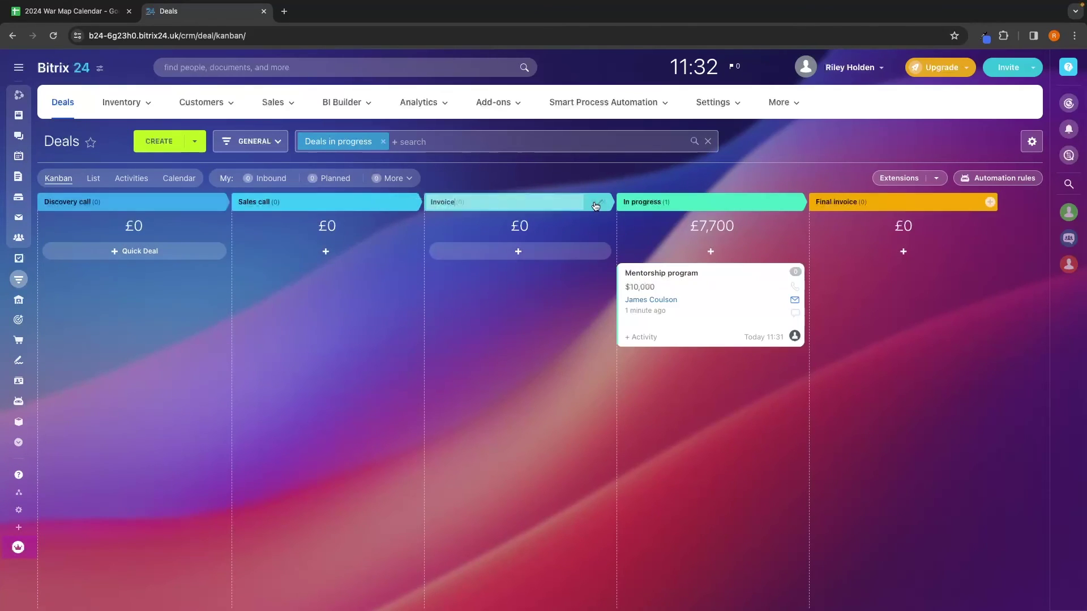
# Step: Leave Invoice unchanged and request deletion of the In progress stage
pyautogui.click(594, 202)
pyautogui.click(508, 313)
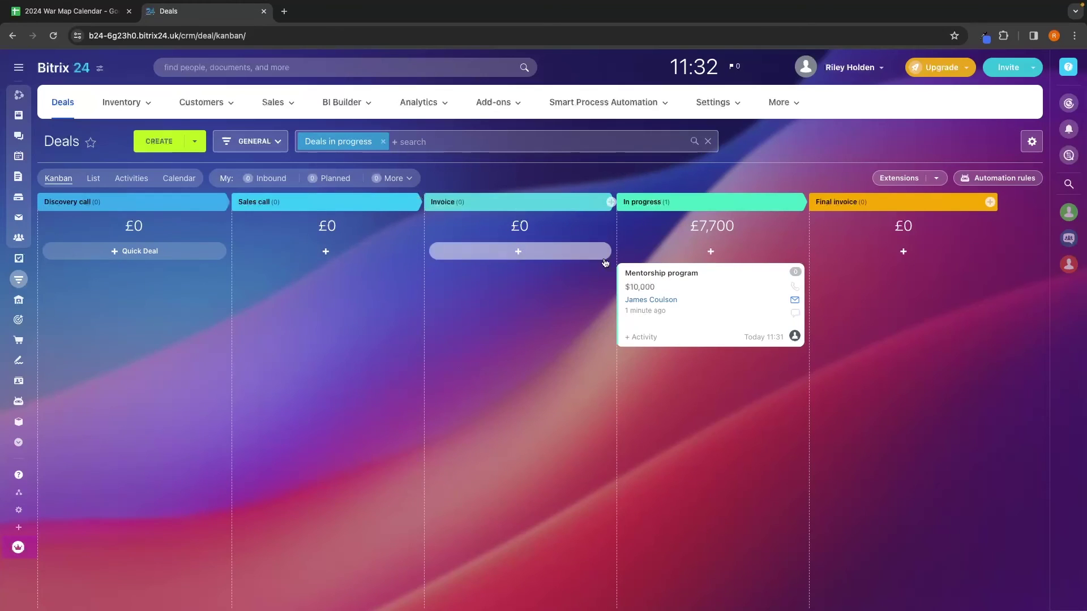
pyautogui.click(795, 202)
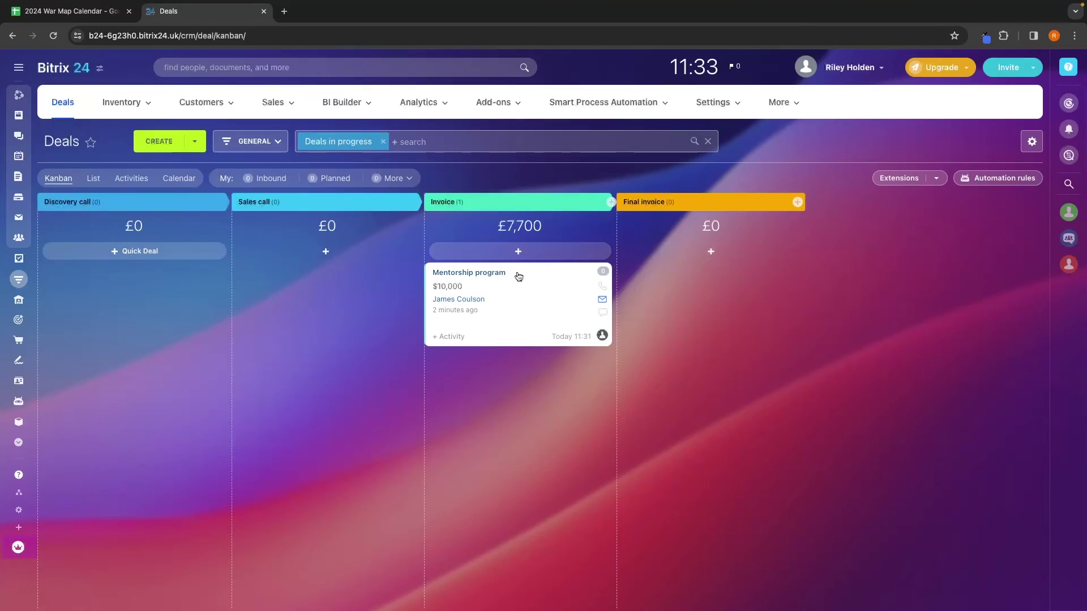
# Step: Drag the Mentorship program deal into the Delete zone to remove it
pyautogui.moveTo(519, 276); pyautogui.dragTo(707, 590)
pyautogui.moveTo(783, 584); pyautogui.dragTo(158, 592)
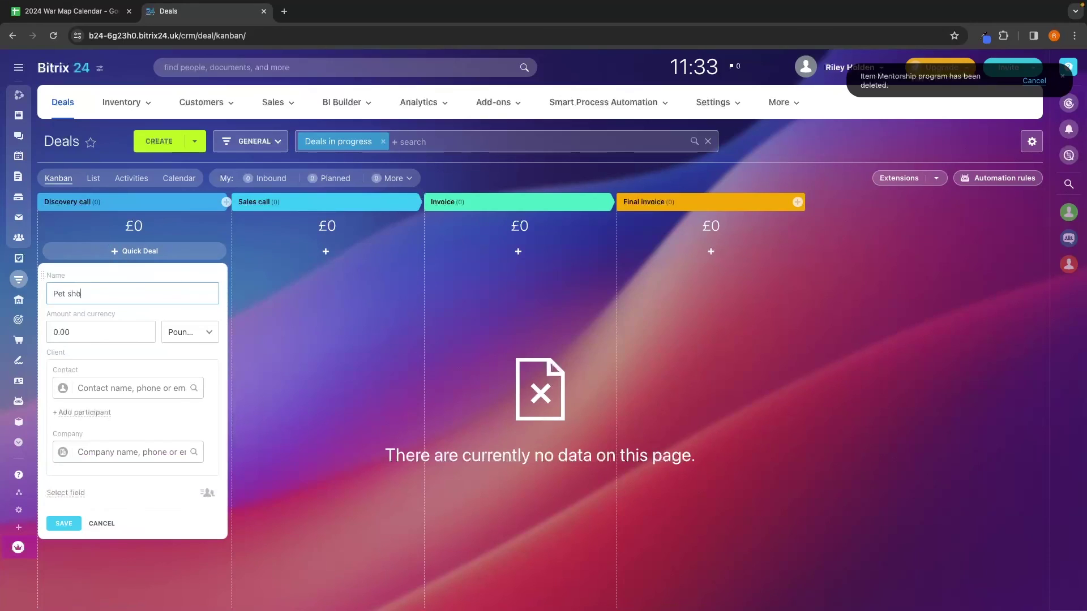
# Step: Give the Pet shop deal a $5,000 US dollar amount, link the client contact, and save
pyautogui.click(109, 335)
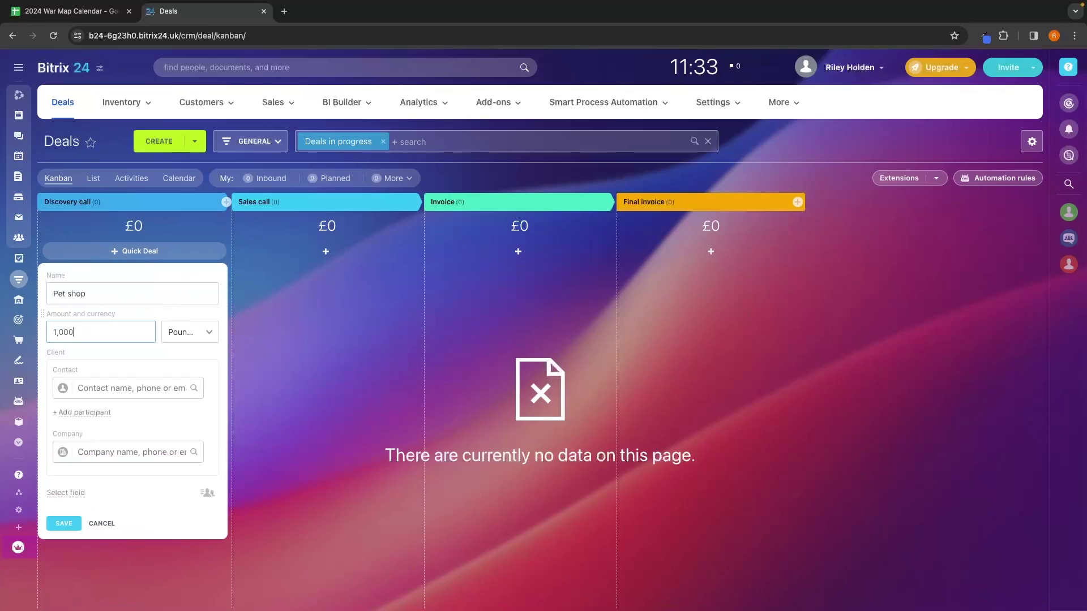
pyautogui.write('1,000')
pyautogui.click(190, 332)
pyautogui.click(187, 401)
pyautogui.click(65, 332)
pyautogui.click(123, 388)
pyautogui.click(107, 417)
pyautogui.scroll(-3, 104, 516)
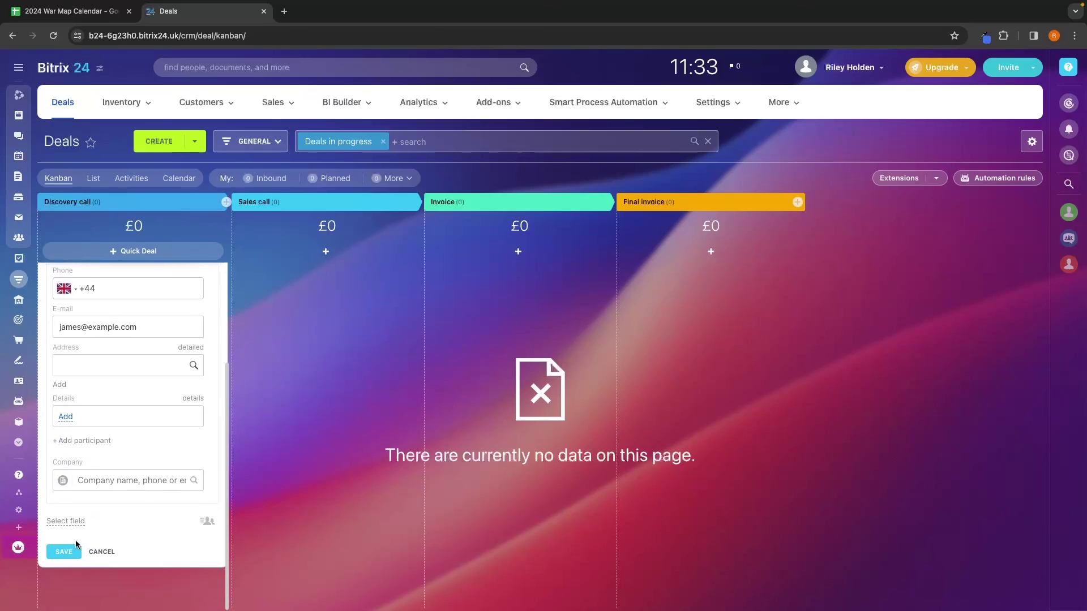
pyautogui.click(72, 549)
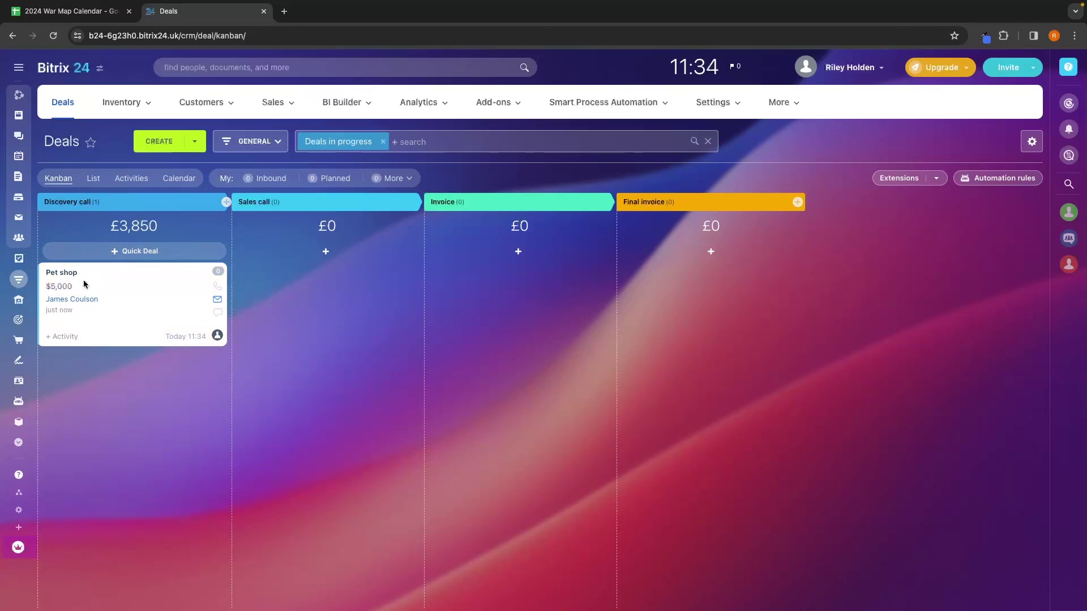
# Step: Drag the Pet shop deal from Discovery call into Sales call
pyautogui.moveTo(84, 284); pyautogui.dragTo(881, 600)
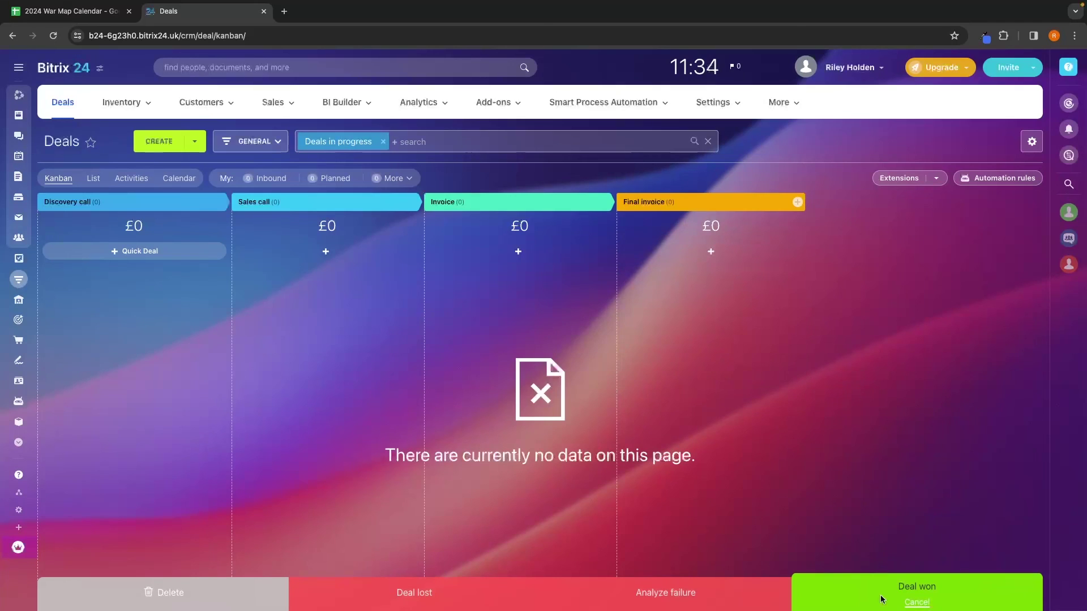